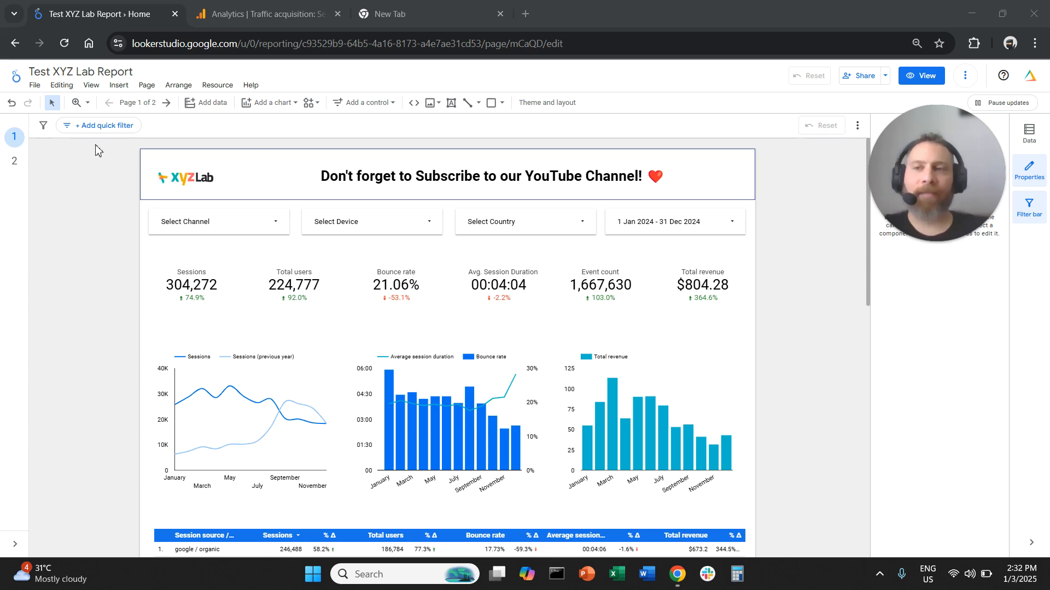
Leave the current report, create a new blank report and choose Google Analytics as its data connector
{"action": "left_click", "coordinate": [11, 80]}
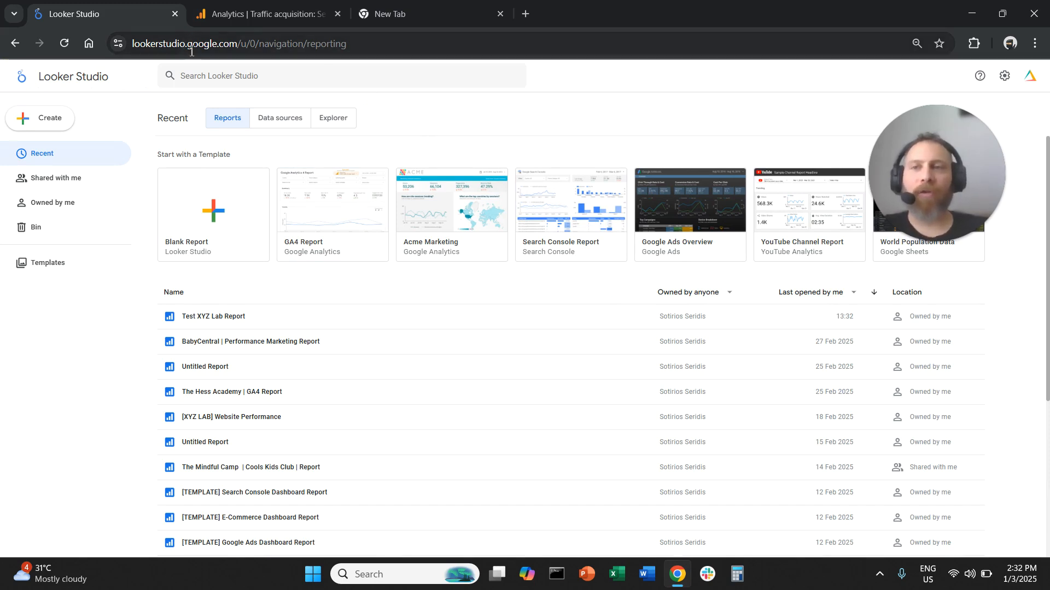
{"action": "left_click", "coordinate": [228, 217]}
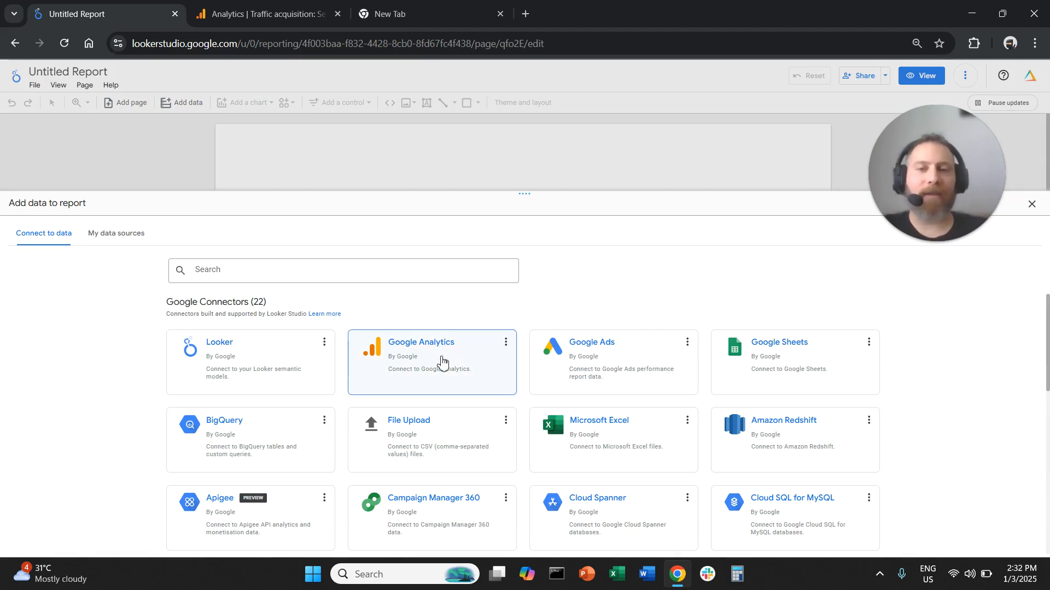
{"action": "left_click", "coordinate": [439, 362]}
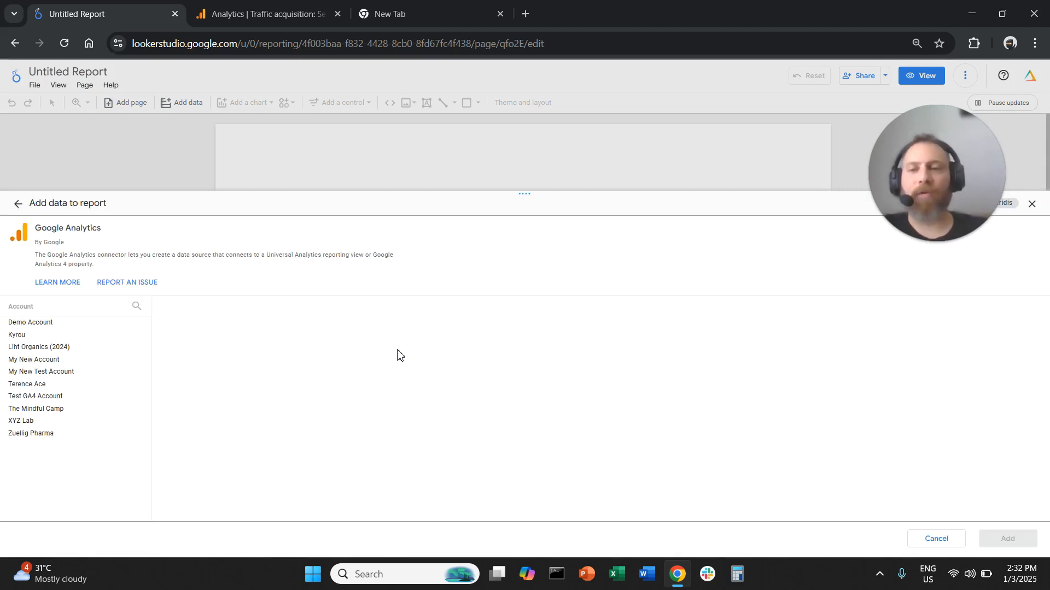
Add the XYZ Lab property from the XYZ Lab account as the report's data source and continue to its fields
{"action": "key", "text": "super+shift+h"}
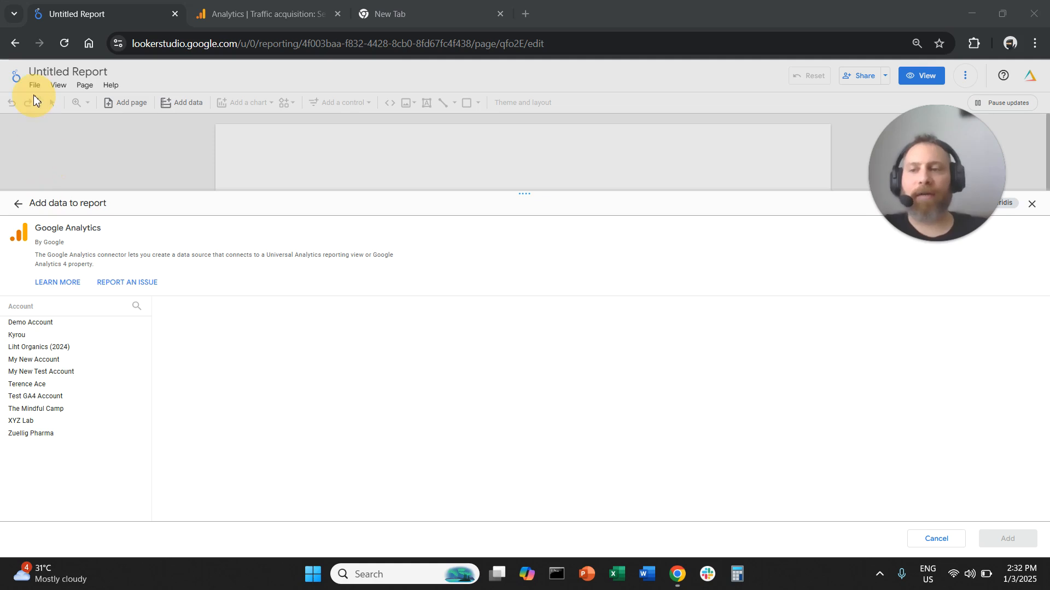
{"action": "left_click", "coordinate": [82, 422]}
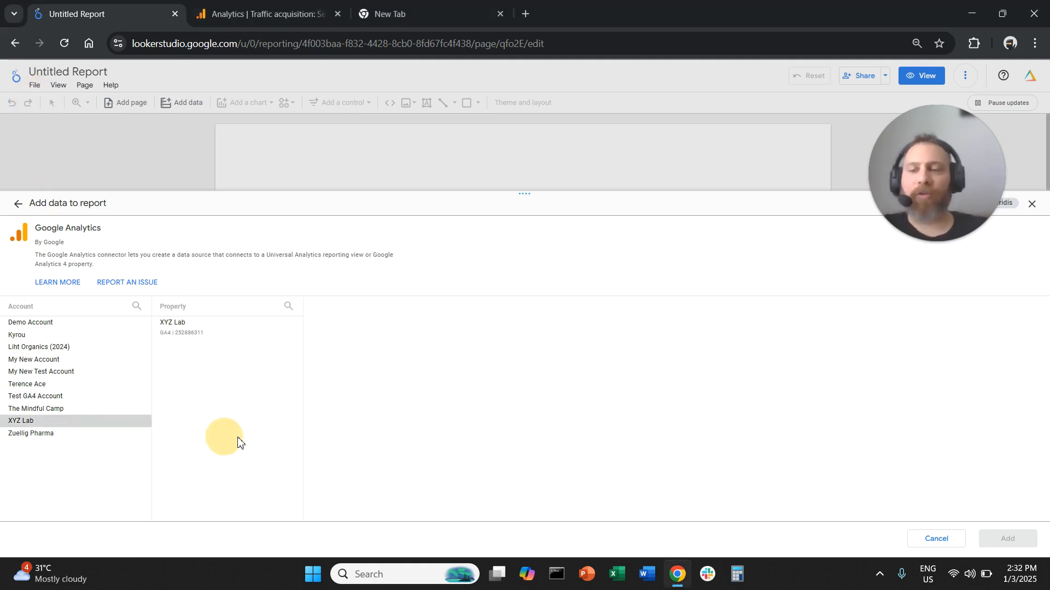
{"action": "left_click", "coordinate": [164, 328]}
{"action": "left_click", "coordinate": [1011, 545]}
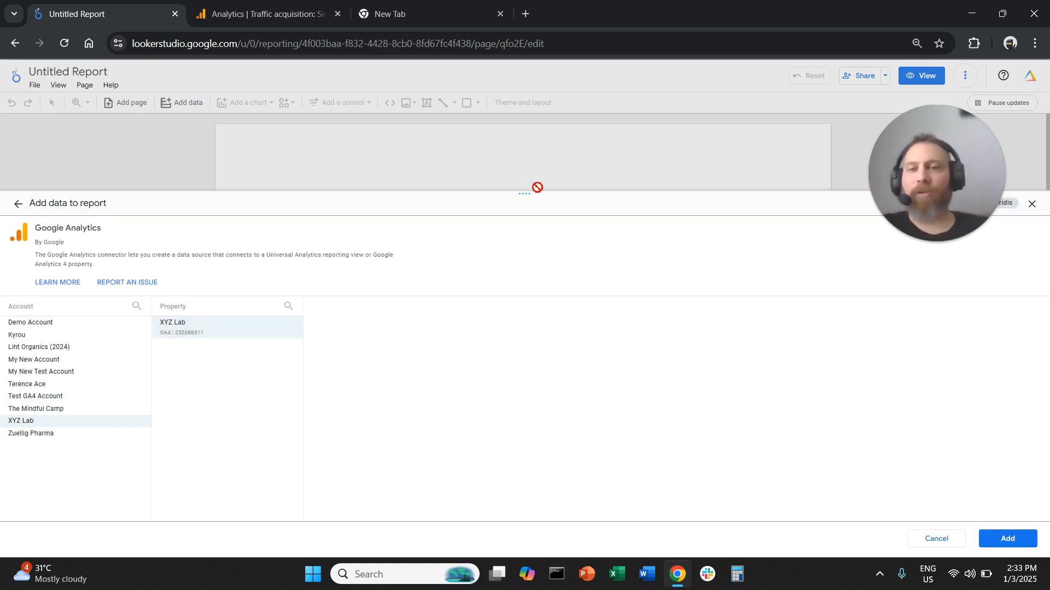
{"action": "left_click", "coordinate": [1005, 541]}
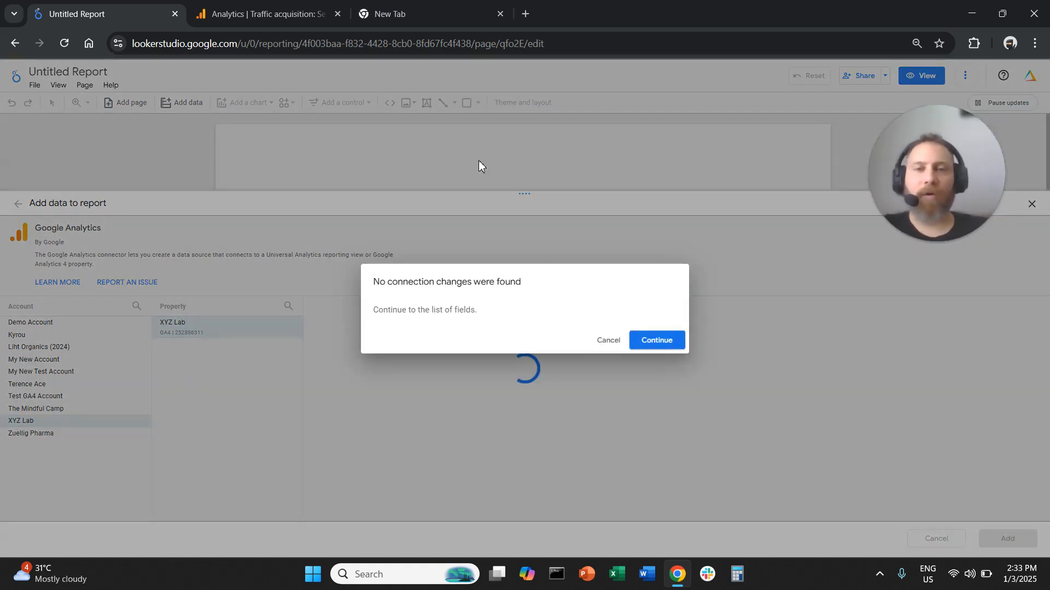
{"action": "left_click", "coordinate": [646, 336]}
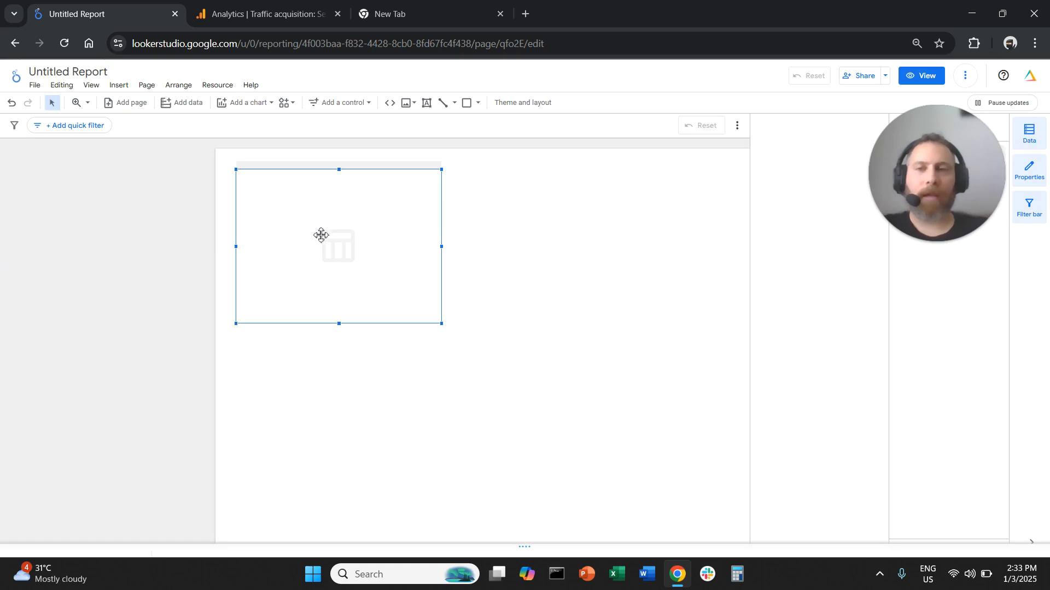
Delete the default table of event names and views from the report page
{"action": "left_click_drag", "start_coordinate": [194, 229], "coordinate": [213, 248]}
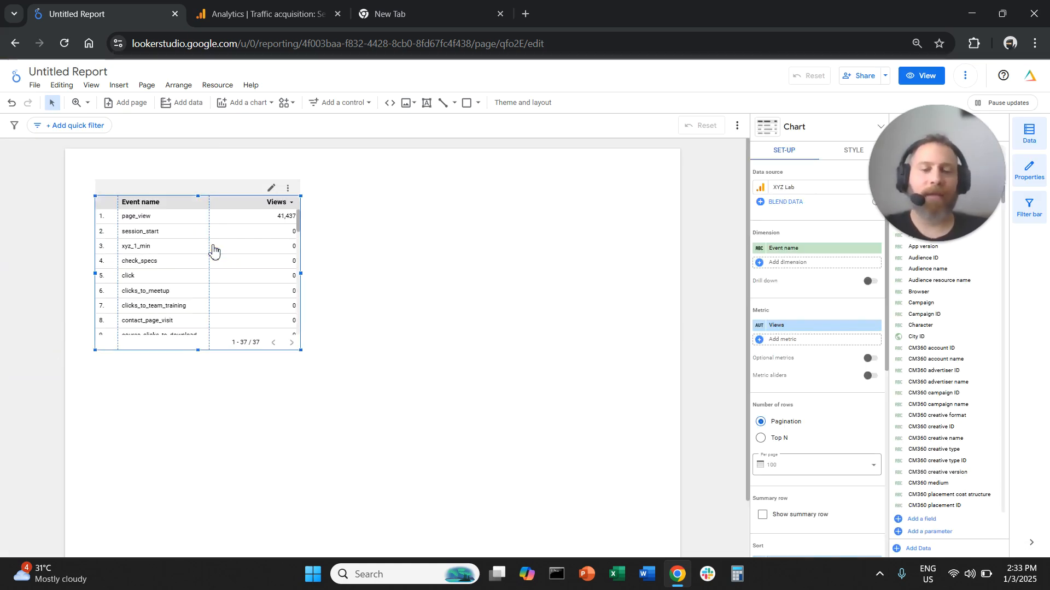
{"action": "key", "text": "Delete"}
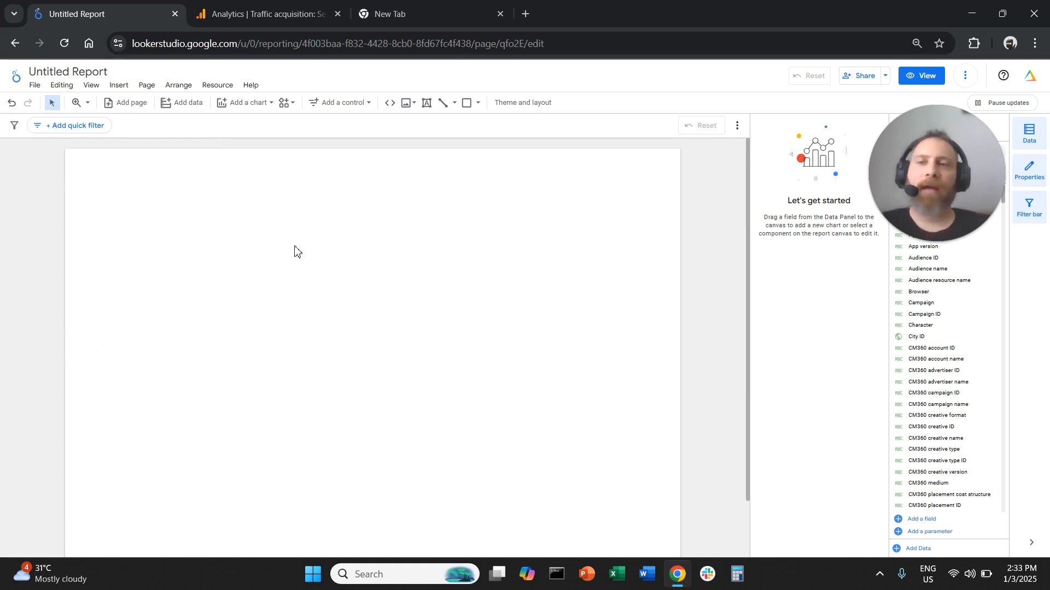
{"action": "mouse_move", "coordinate": [19, 92]}
{"action": "left_mouse_down"}
{"action": "mouse_move", "coordinate": [0, 228]}
{"action": "mouse_move", "coordinate": [25, 210]}
{"action": "left_mouse_up"}
Rename the report to "AI Traffic Report"
{"action": "left_click", "coordinate": [91, 76]}
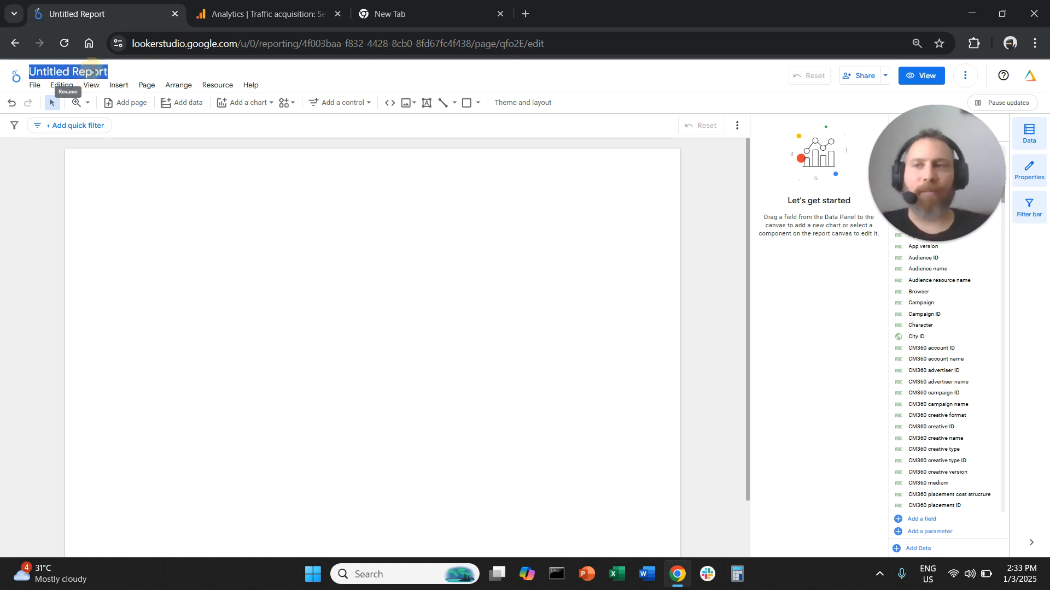
{"action": "type", "text": "AI Traff"}
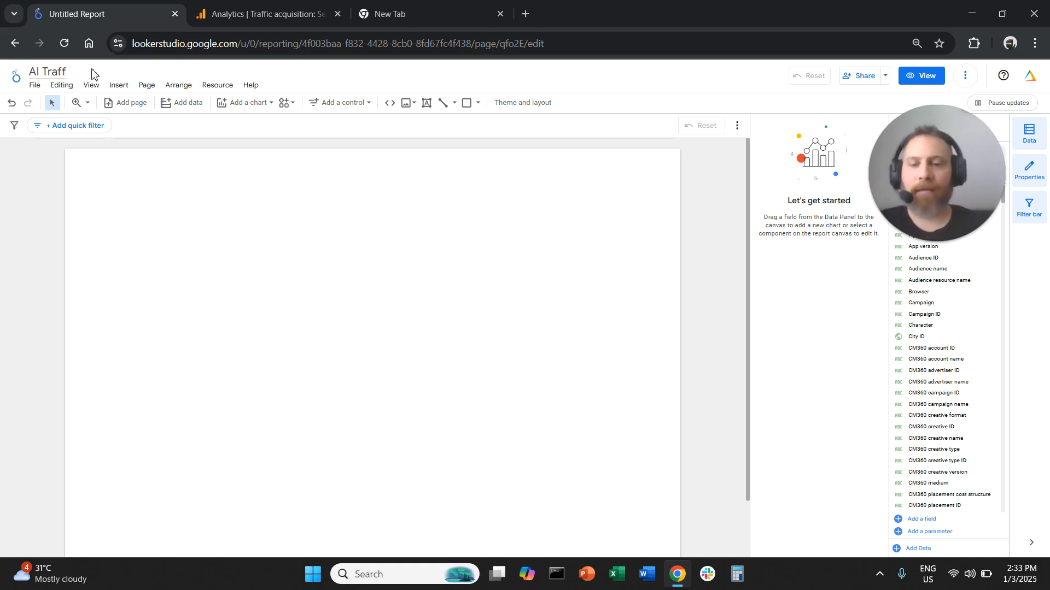
{"action": "type", "text": "ic Report"}
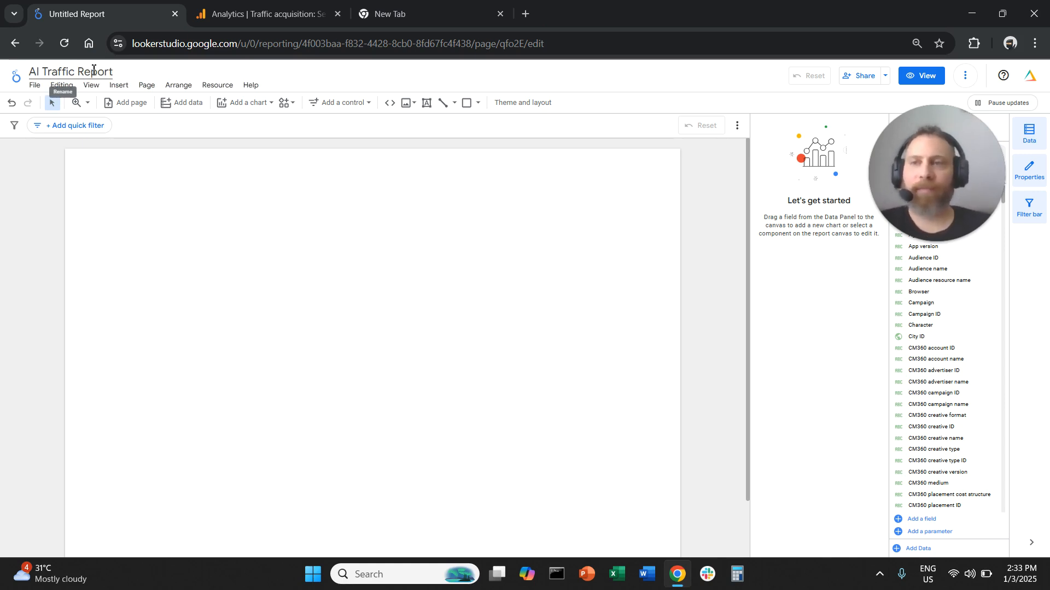
{"action": "left_click", "coordinate": [133, 221]}
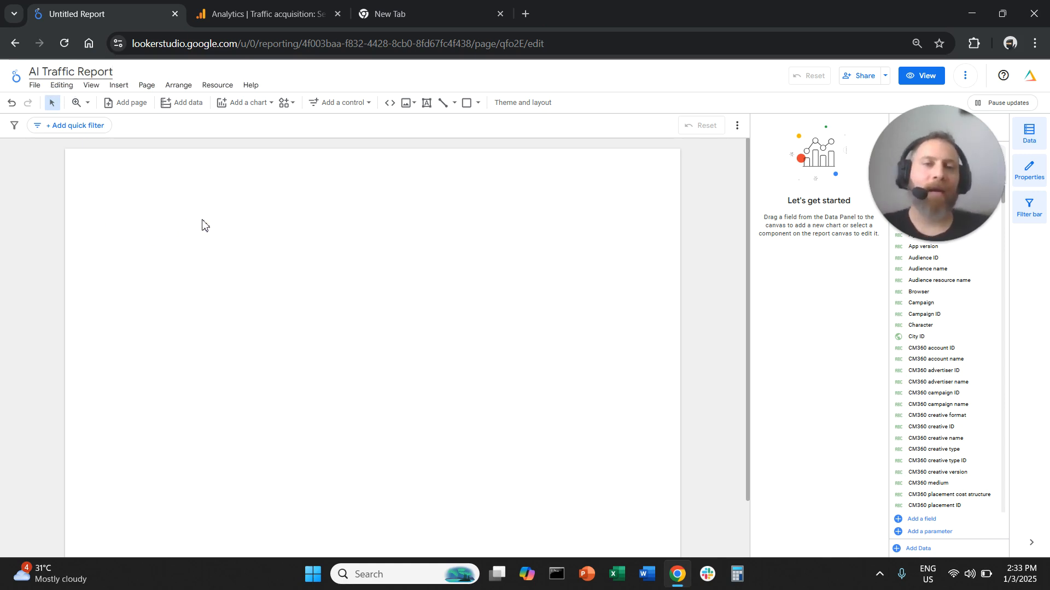
{"action": "left_click", "coordinate": [241, 161]}
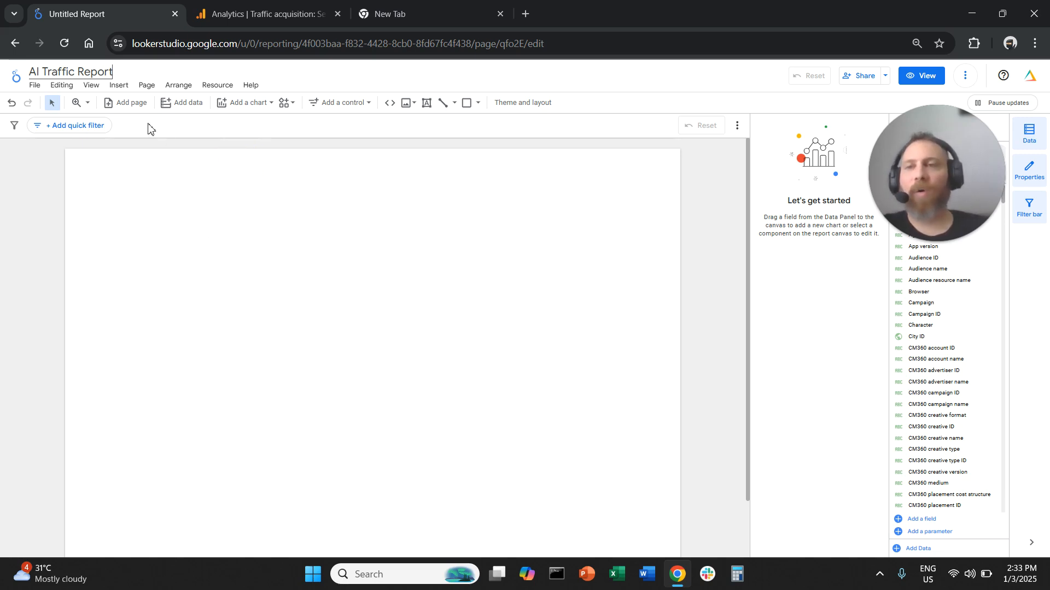
Insert a rectangle at the very top of the page and stretch it across the full page width
{"action": "left_click", "coordinate": [119, 86]}
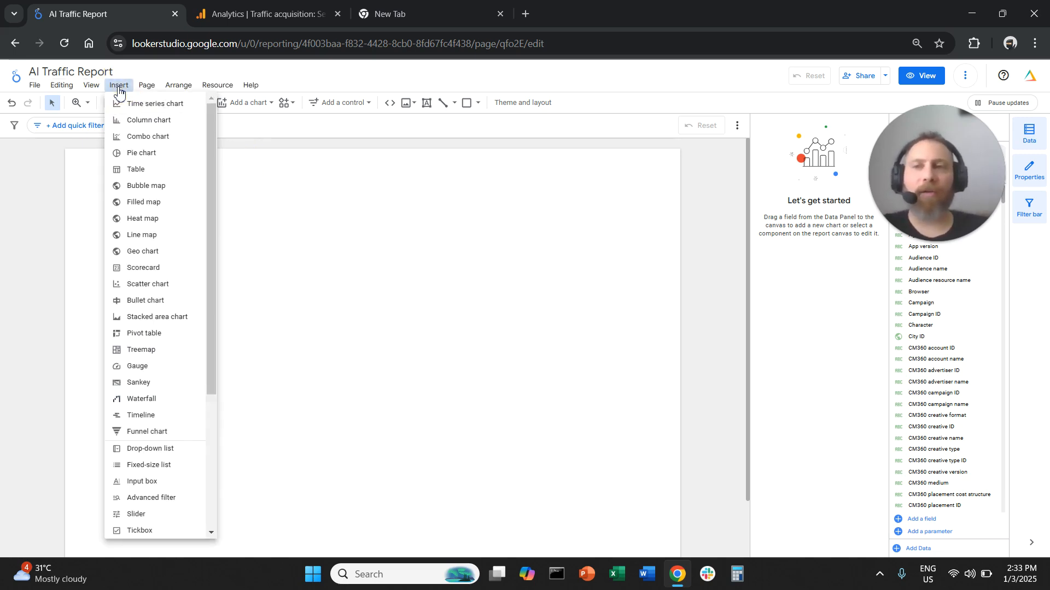
{"action": "scroll", "coordinate": [178, 440], "scroll_direction": "down", "scroll_amount": 3}
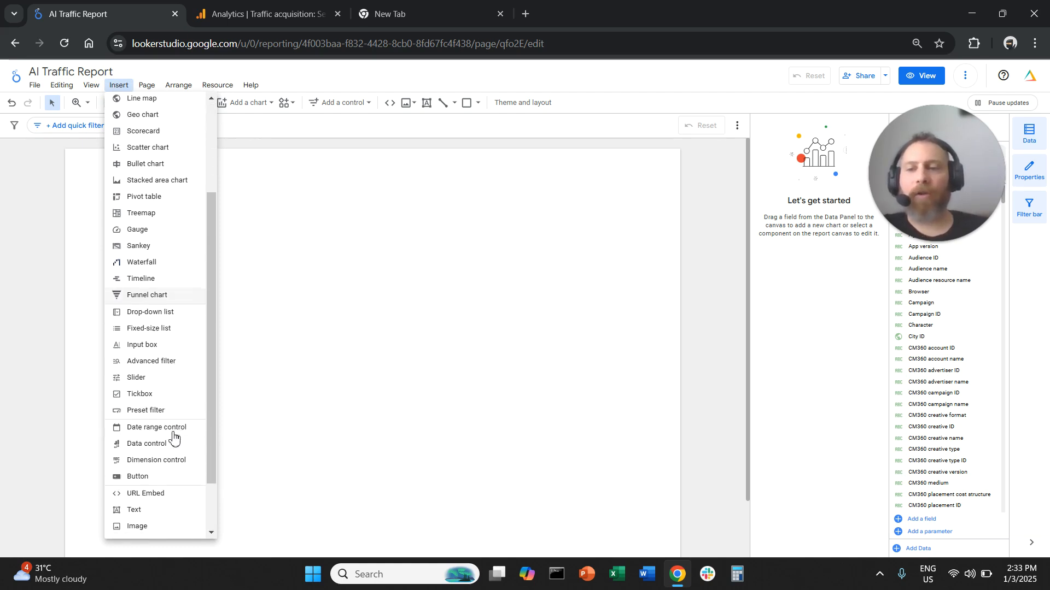
{"action": "scroll", "coordinate": [169, 432], "scroll_direction": "down", "scroll_amount": 2}
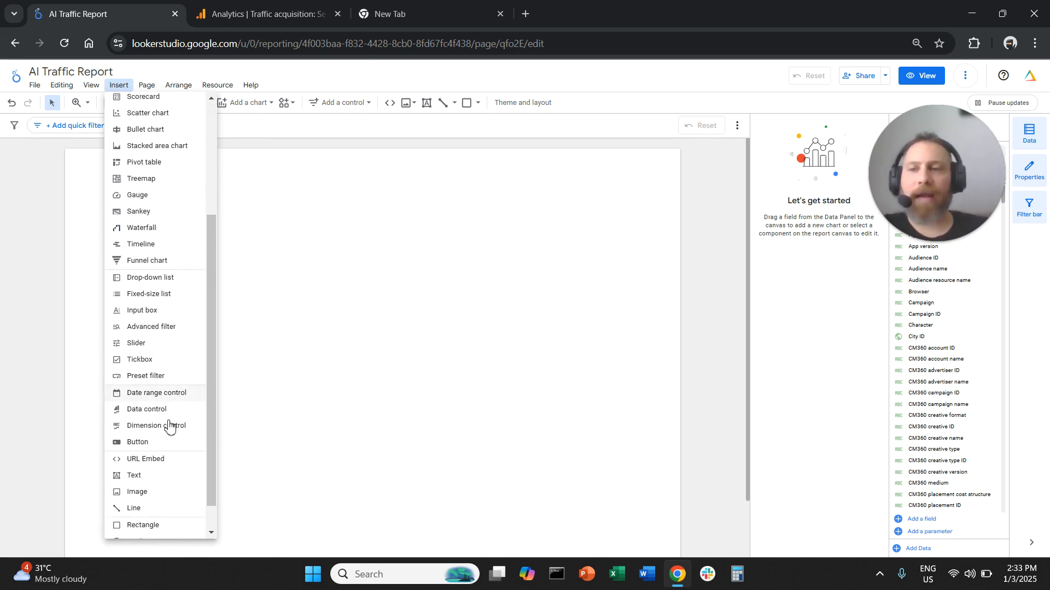
{"action": "left_click", "coordinate": [159, 494]}
{"action": "mouse_move", "coordinate": [126, 184]}
{"action": "left_mouse_down"}
{"action": "mouse_move", "coordinate": [392, 237]}
{"action": "mouse_move", "coordinate": [410, 261]}
{"action": "left_mouse_up"}
{"action": "left_click_drag", "start_coordinate": [235, 213], "coordinate": [172, 176]}
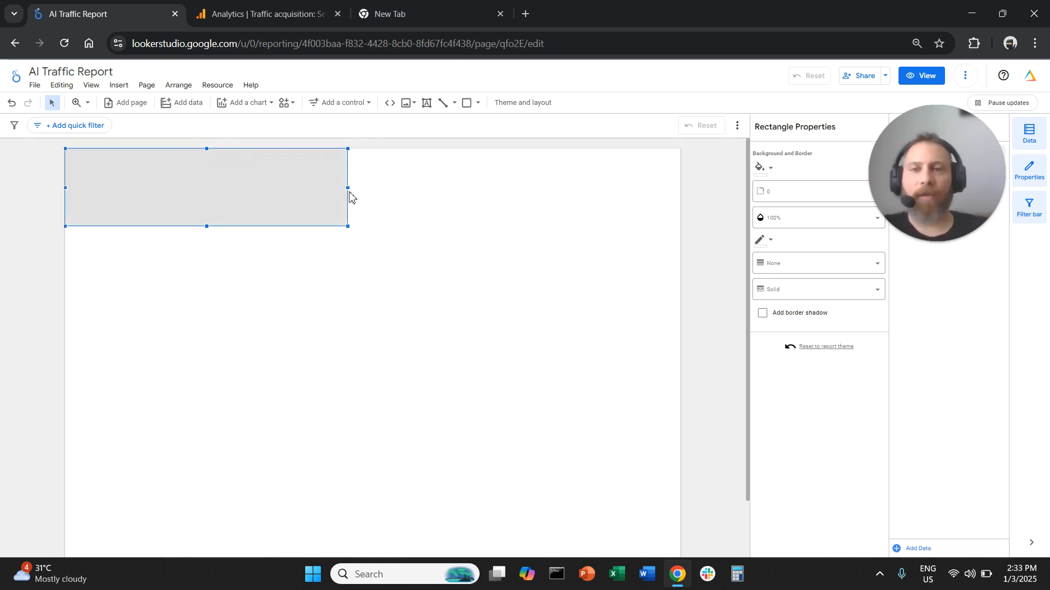
{"action": "left_click_drag", "start_coordinate": [348, 189], "coordinate": [681, 186]}
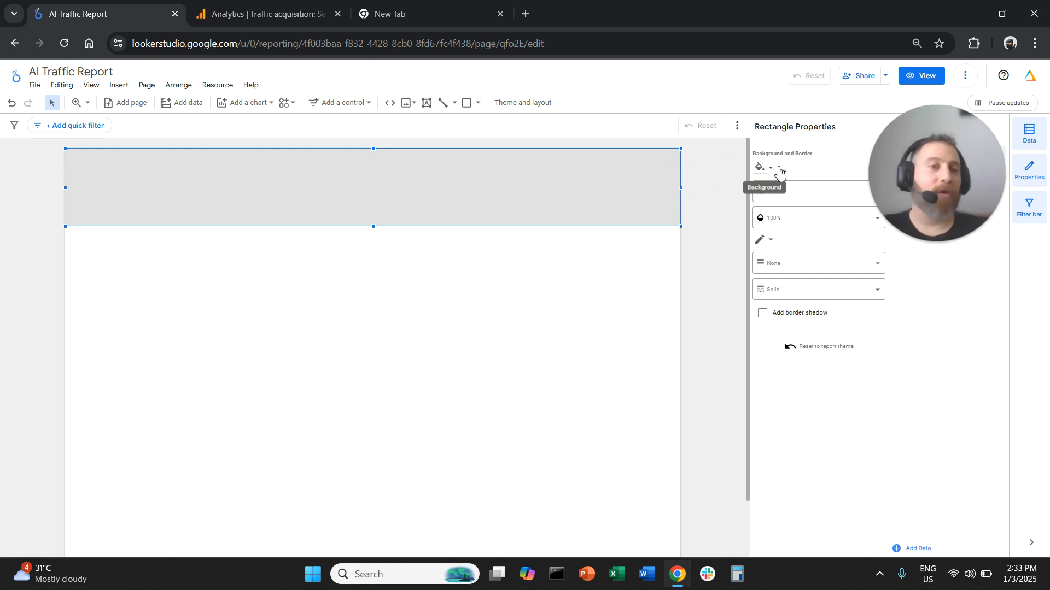
Give the header rectangle a white background and a black border, and reduce its height by about a third
{"action": "left_click", "coordinate": [760, 168]}
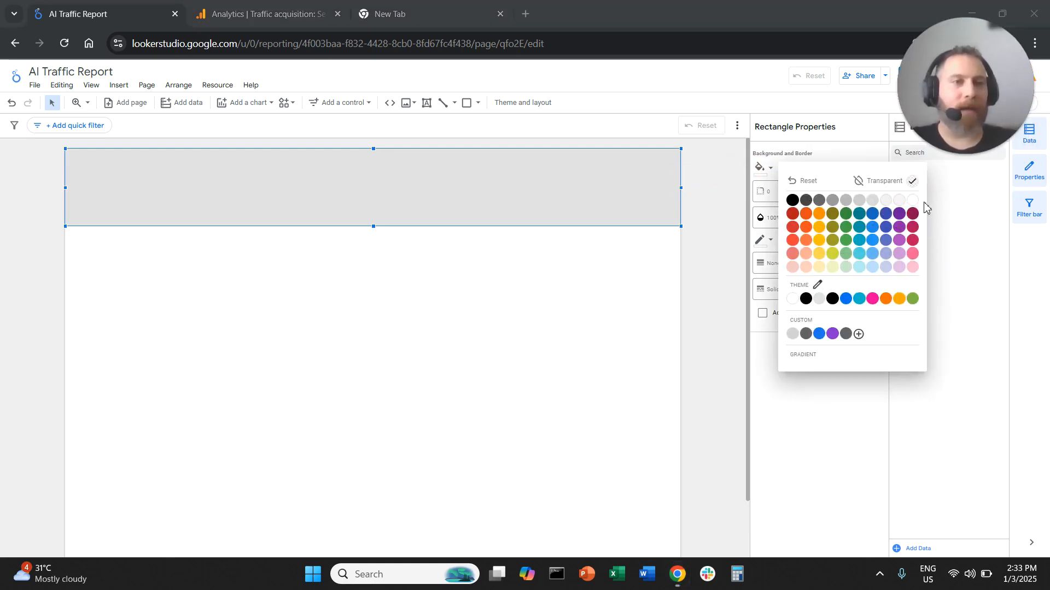
{"action": "left_click", "coordinate": [914, 201]}
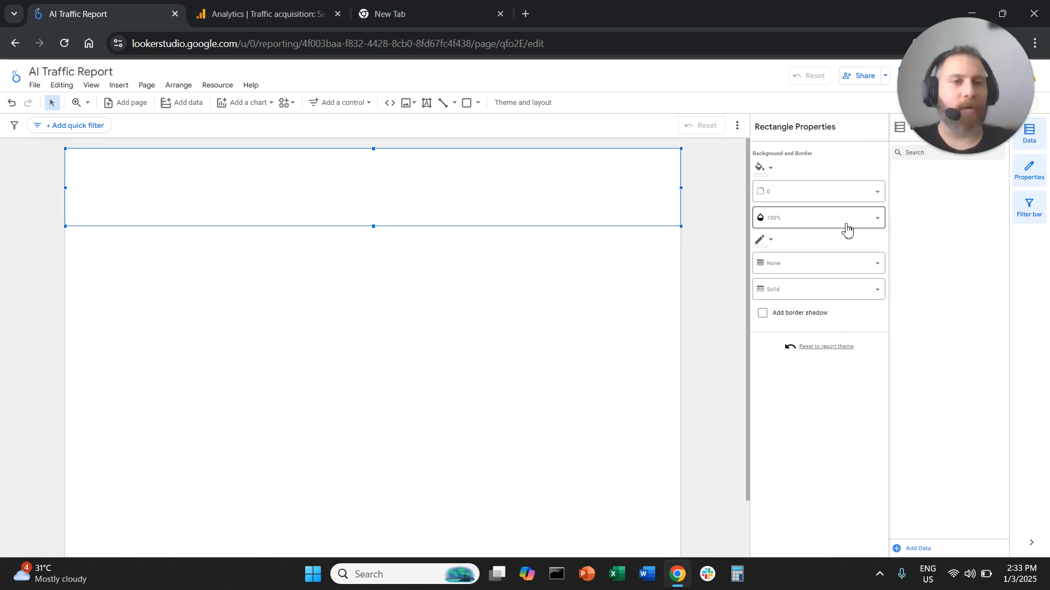
{"action": "left_click", "coordinate": [760, 247]}
{"action": "left_click", "coordinate": [796, 275]}
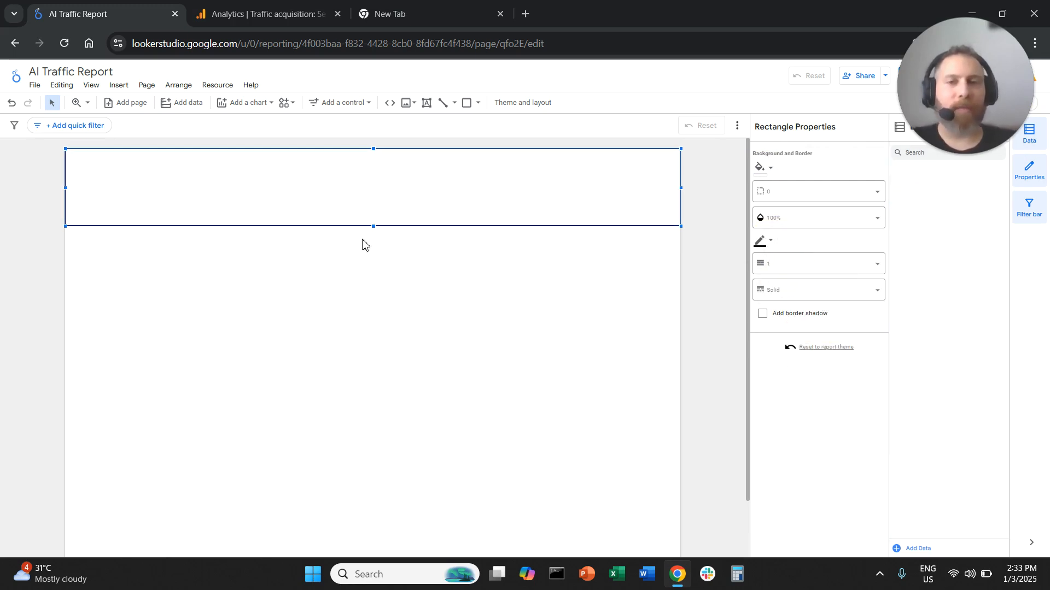
{"action": "left_click_drag", "start_coordinate": [374, 227], "coordinate": [378, 203]}
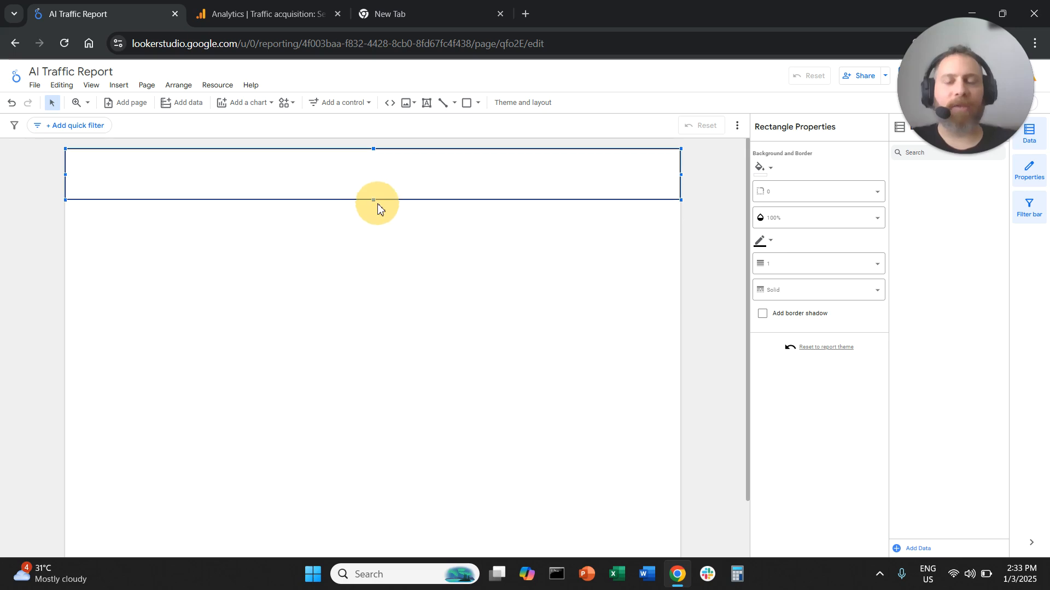
{"action": "left_click", "coordinate": [342, 228]}
Insert a text box in the middle of the header rectangle with the text "AI Traffic Report"
{"action": "left_click", "coordinate": [119, 86]}
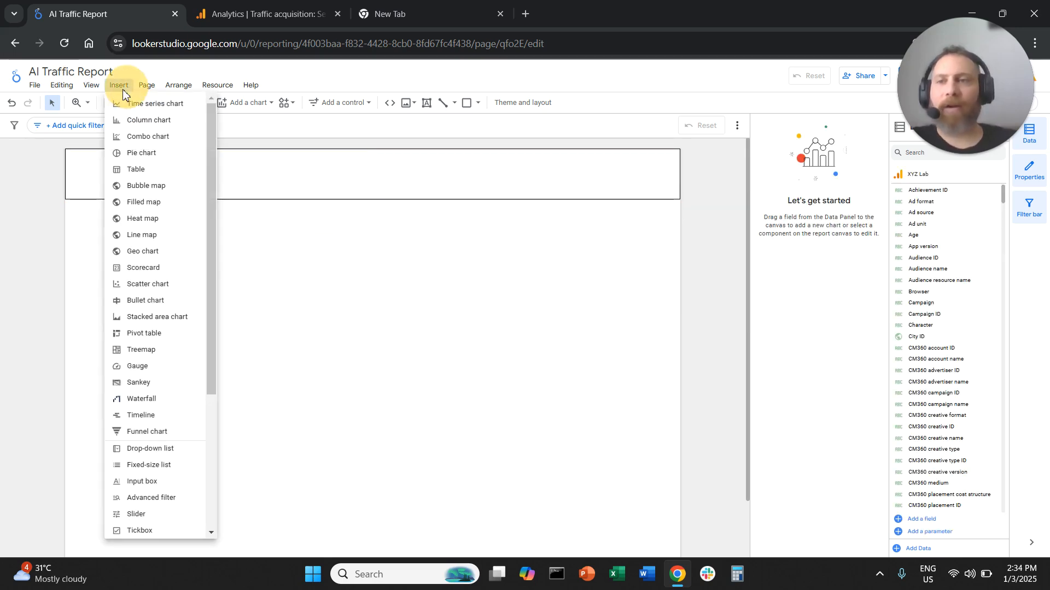
{"action": "scroll", "coordinate": [167, 364], "scroll_direction": "down", "scroll_amount": 1}
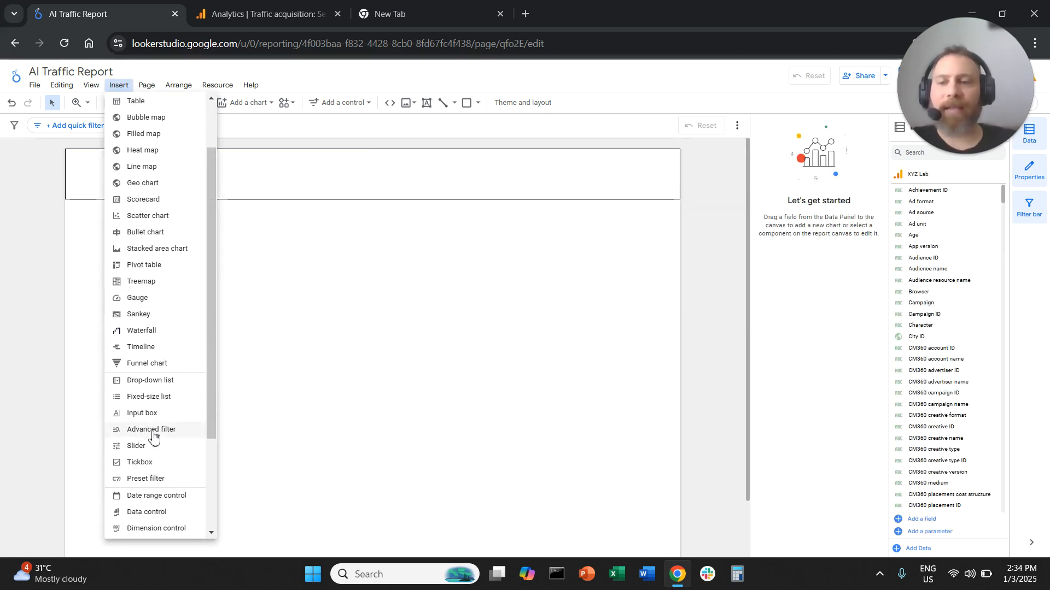
{"action": "scroll", "coordinate": [160, 369], "scroll_direction": "down", "scroll_amount": 1}
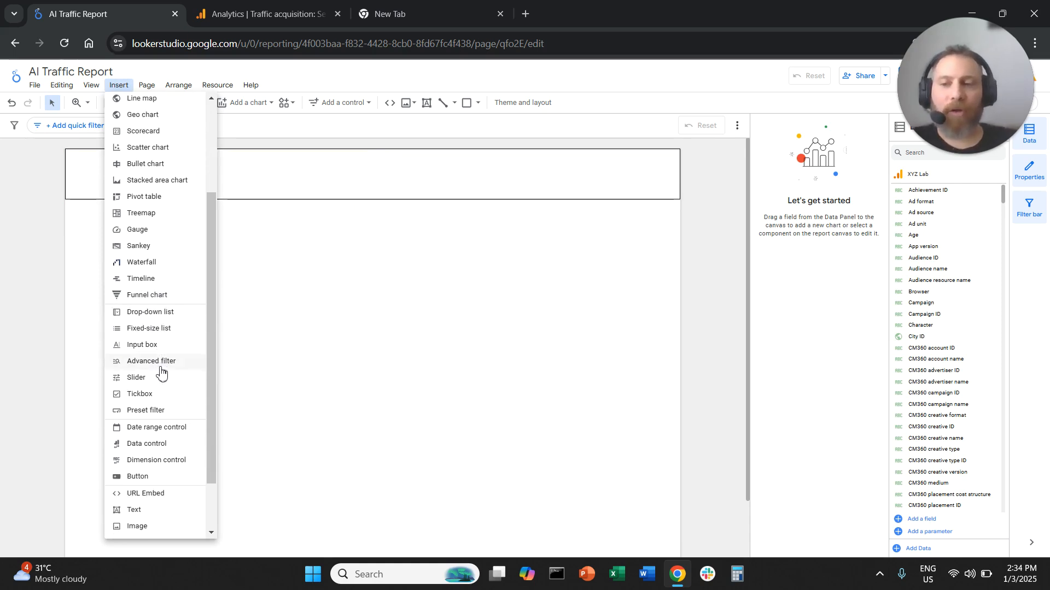
{"action": "left_click", "coordinate": [151, 509]}
{"action": "left_click_drag", "start_coordinate": [260, 155], "coordinate": [468, 192]}
{"action": "type", "text": "AI Traffic Report"}
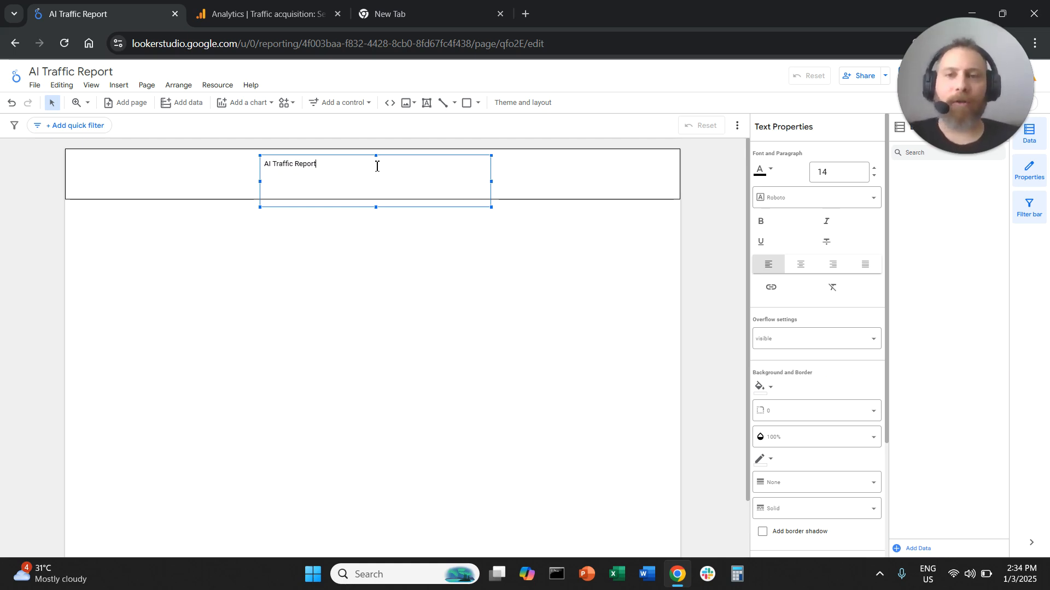
Make the header title bold, size 28 and centre-aligned, and adjust its text box to fit inside the header rectangle
{"action": "triple_click", "coordinate": [306, 165]}
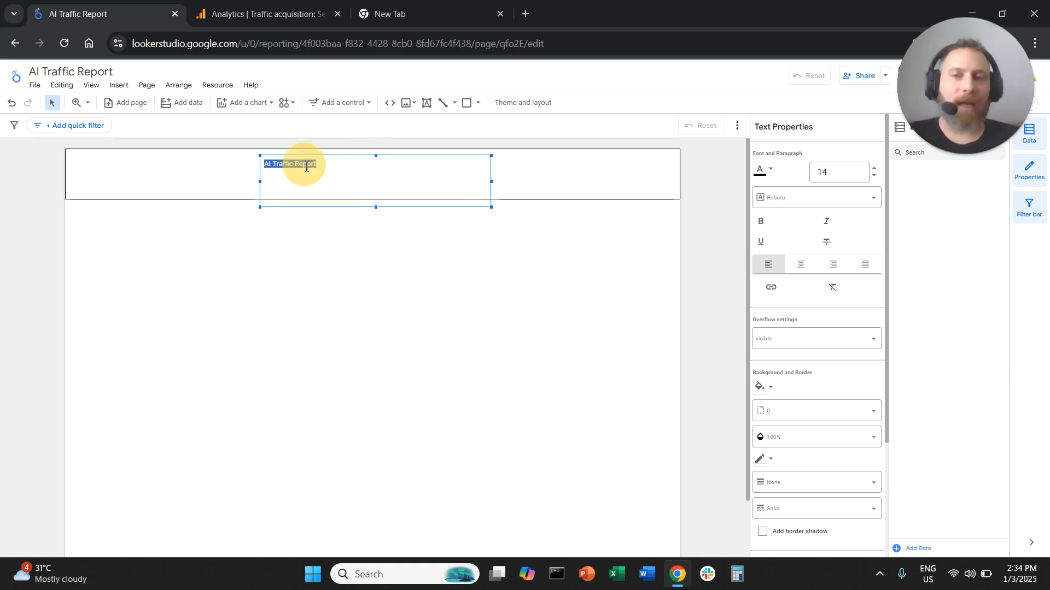
{"action": "left_click", "coordinate": [760, 221]}
{"action": "left_click", "coordinate": [824, 182]}
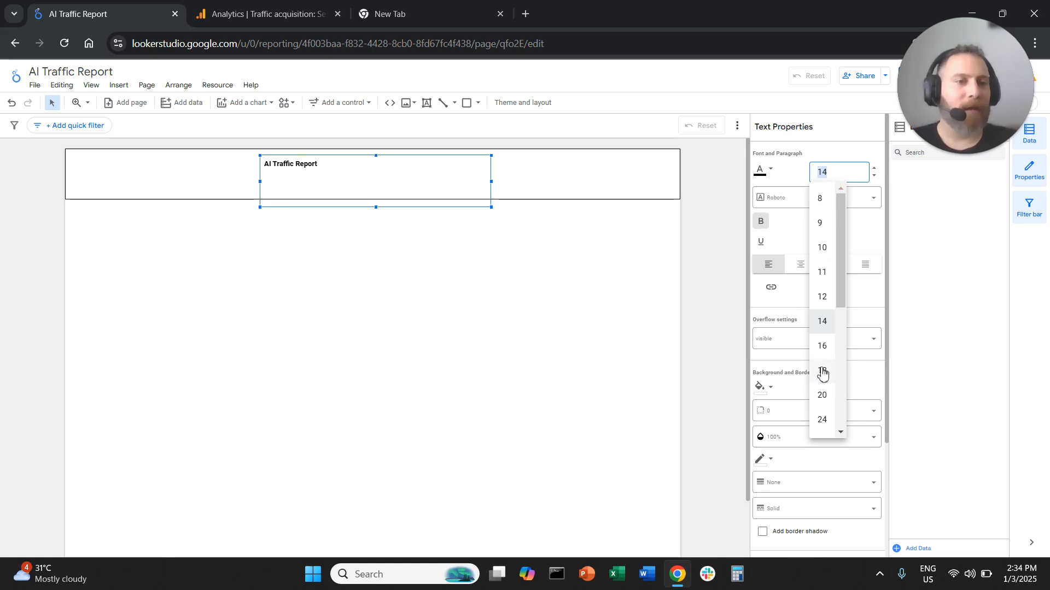
{"action": "scroll", "coordinate": [821, 365], "scroll_direction": "down", "scroll_amount": 1}
{"action": "left_click", "coordinate": [822, 351]}
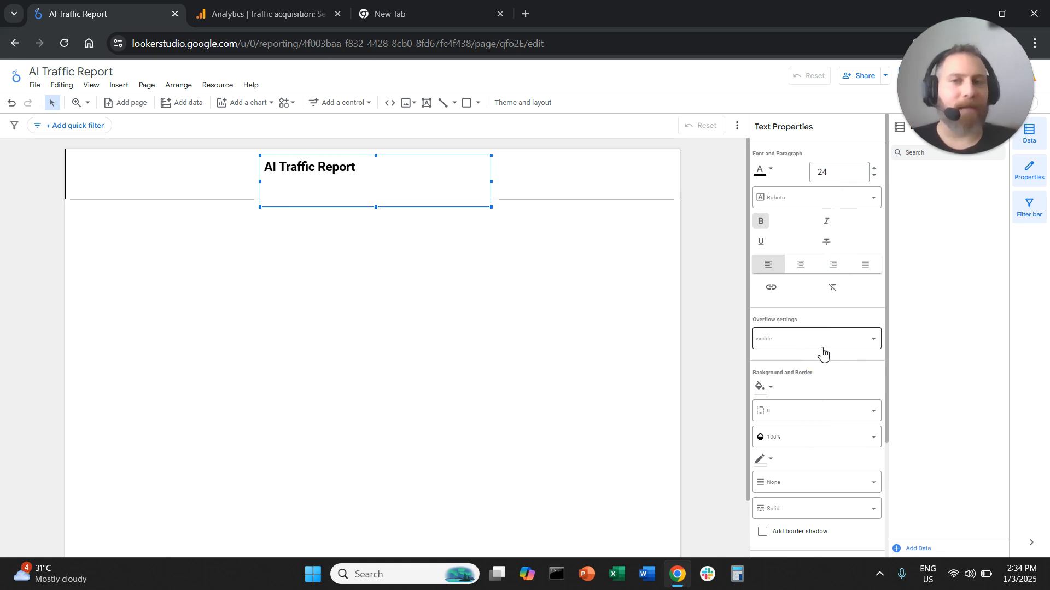
{"action": "left_click", "coordinate": [837, 174]}
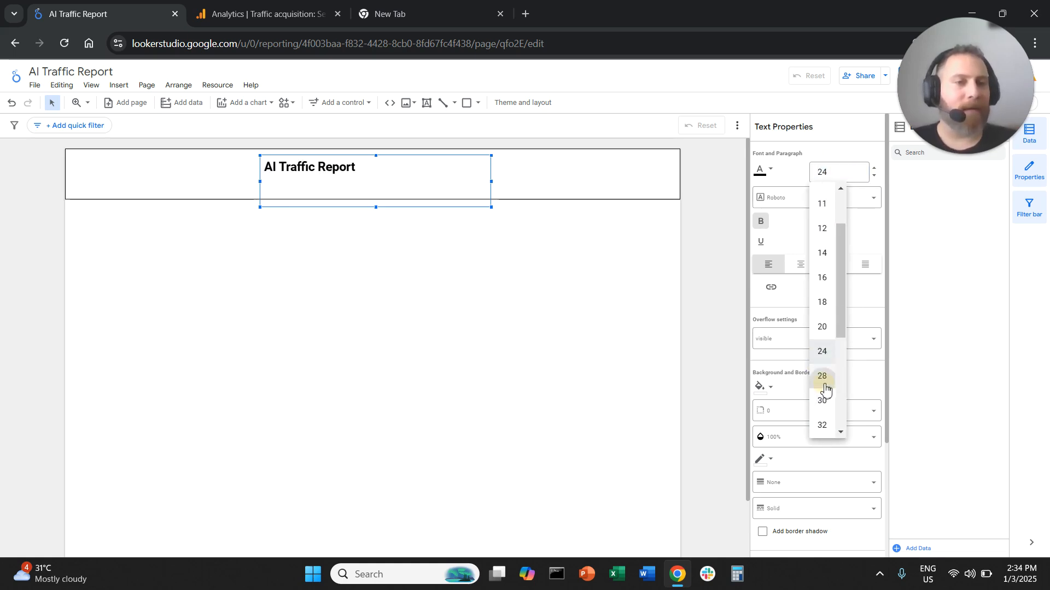
{"action": "left_click", "coordinate": [821, 378]}
{"action": "left_click", "coordinate": [799, 268]}
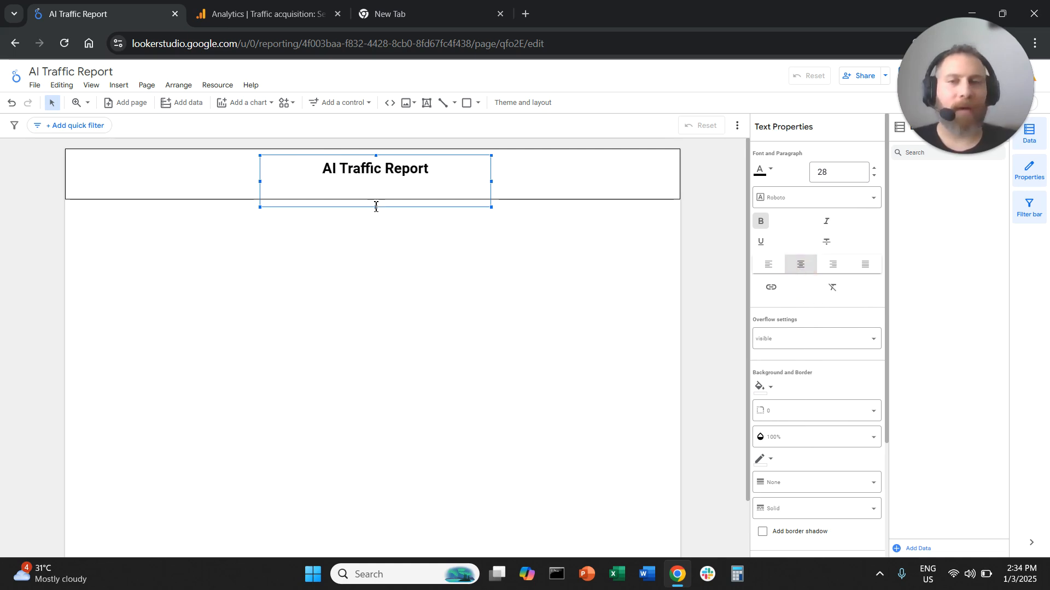
{"action": "left_click_drag", "start_coordinate": [376, 207], "coordinate": [390, 157]}
{"action": "left_click", "coordinate": [430, 289]}
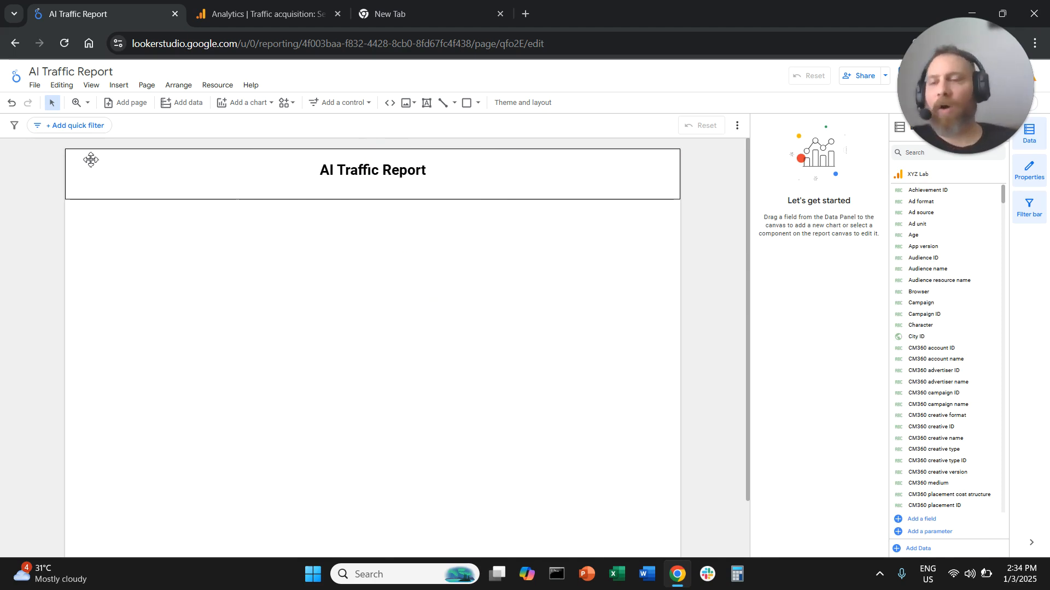
Insert an image frame at the left end of the header rectangle, beside the title
{"action": "left_click", "coordinate": [117, 86]}
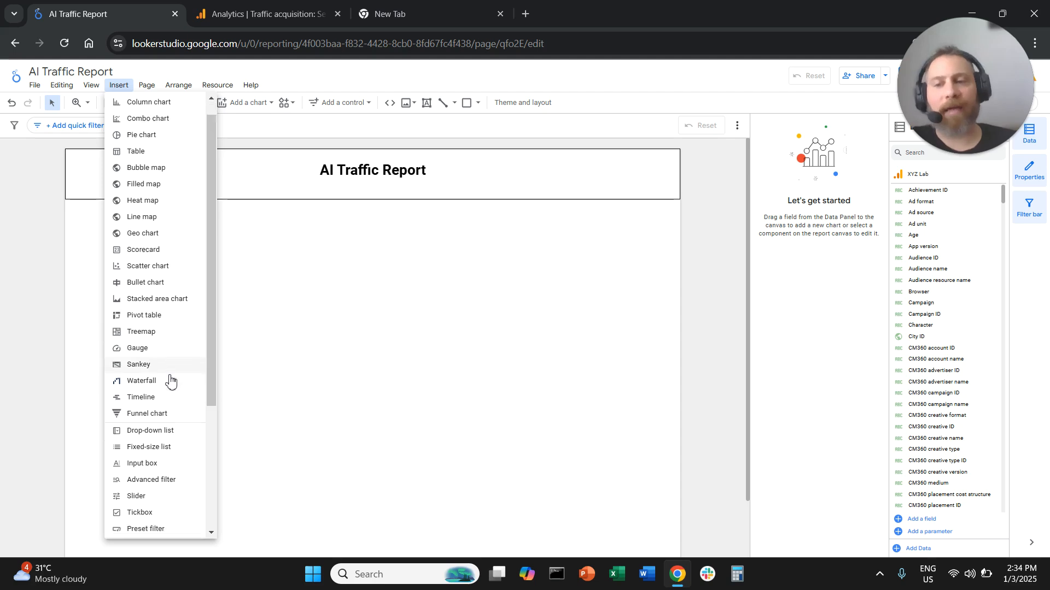
{"action": "scroll", "coordinate": [169, 380], "scroll_direction": "down", "scroll_amount": 2}
{"action": "scroll", "coordinate": [171, 380], "scroll_direction": "down", "scroll_amount": 1}
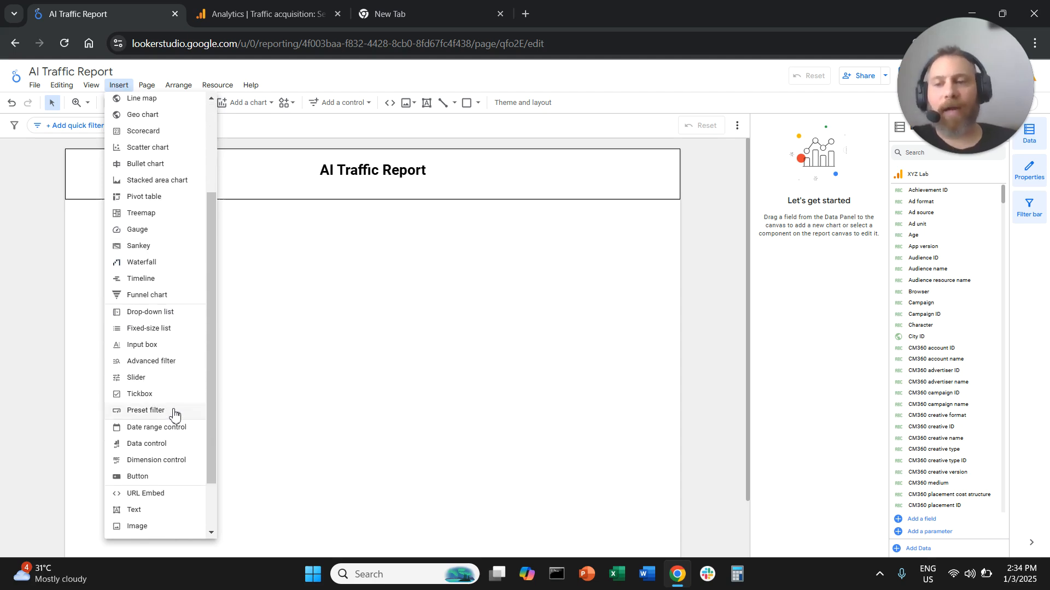
{"action": "left_click", "coordinate": [163, 526]}
{"action": "mouse_move", "coordinate": [82, 157]}
{"action": "left_mouse_down"}
{"action": "mouse_move", "coordinate": [147, 187]}
{"action": "mouse_move", "coordinate": [157, 205]}
{"action": "left_mouse_up"}
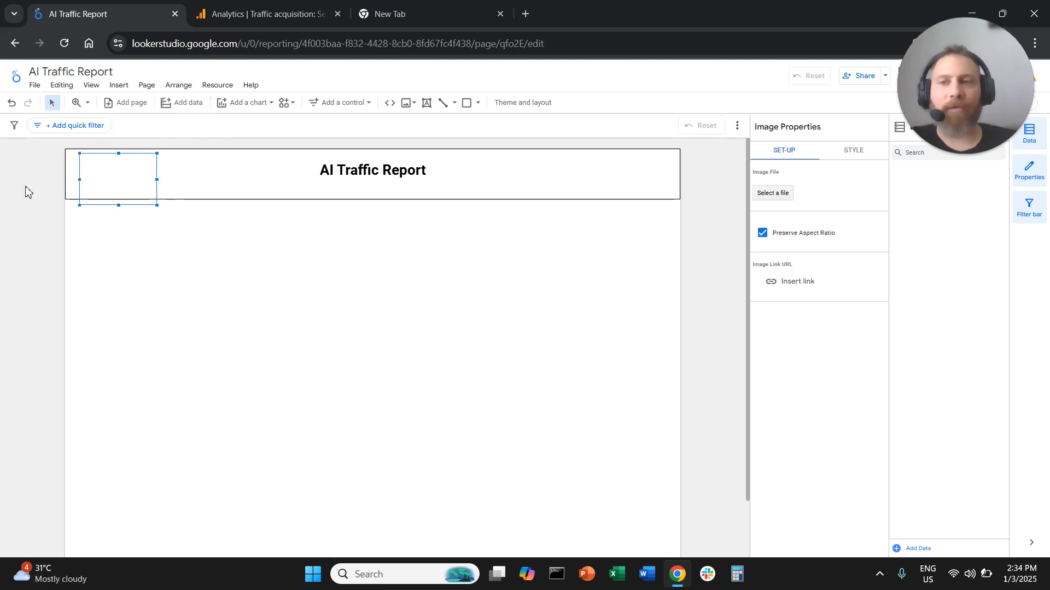
Load the XYZLab image from the Desktop's XYZ Lab folder into the frame and position the logo inside the header
{"action": "left_click", "coordinate": [775, 196]}
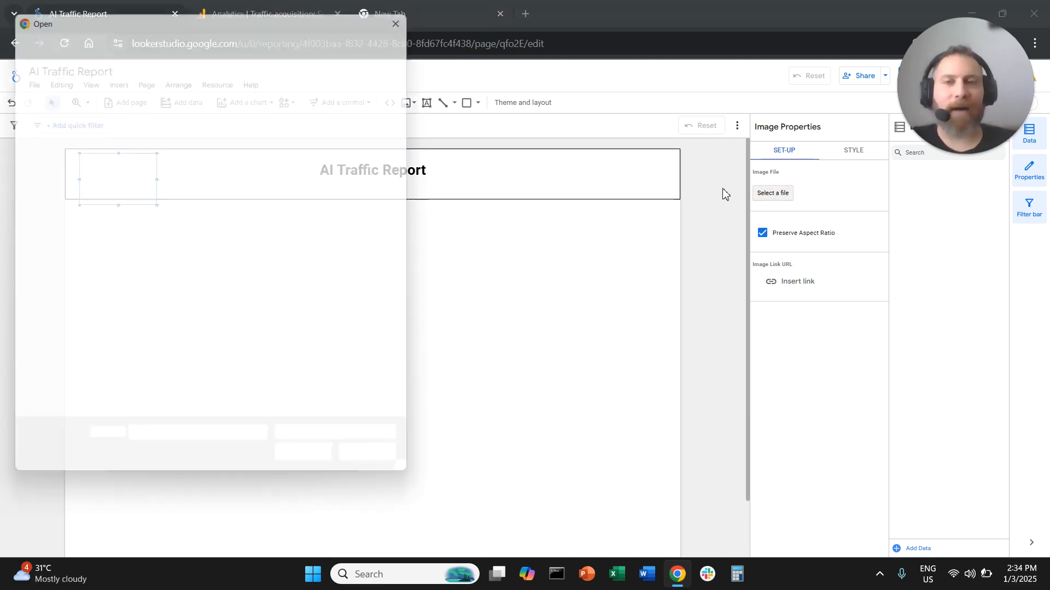
{"action": "left_click", "coordinate": [108, 201]}
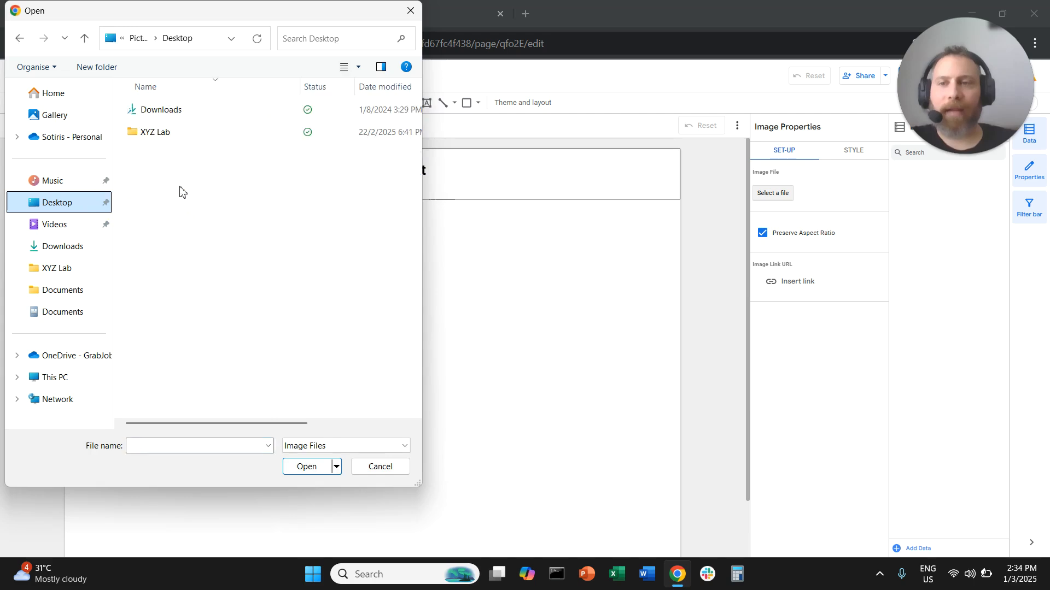
{"action": "double_click", "coordinate": [165, 133]}
{"action": "left_click", "coordinate": [174, 314]}
{"action": "left_click", "coordinate": [305, 467]}
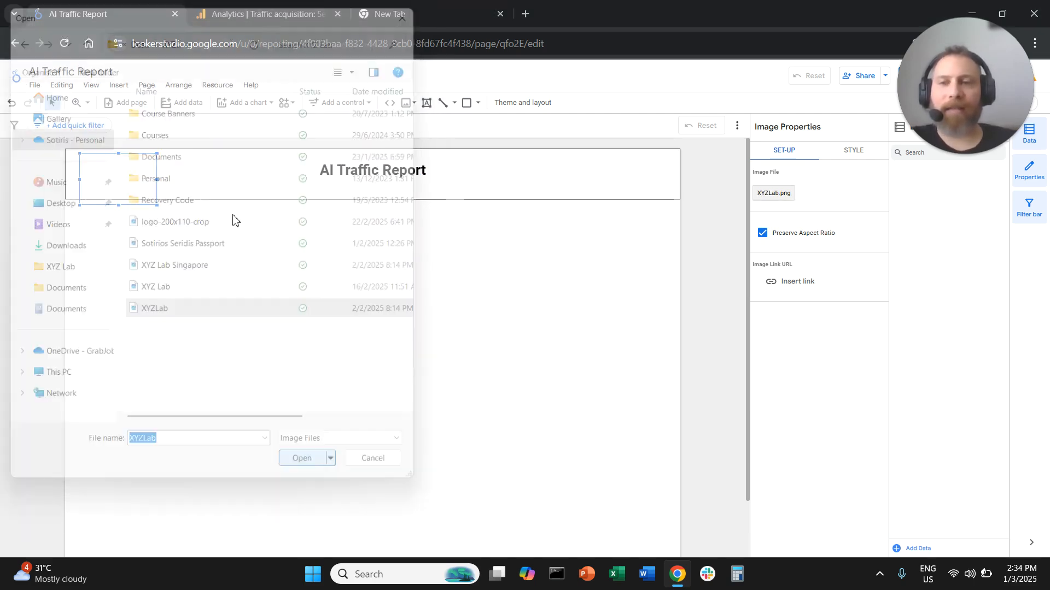
{"action": "left_click_drag", "start_coordinate": [134, 167], "coordinate": [112, 170]}
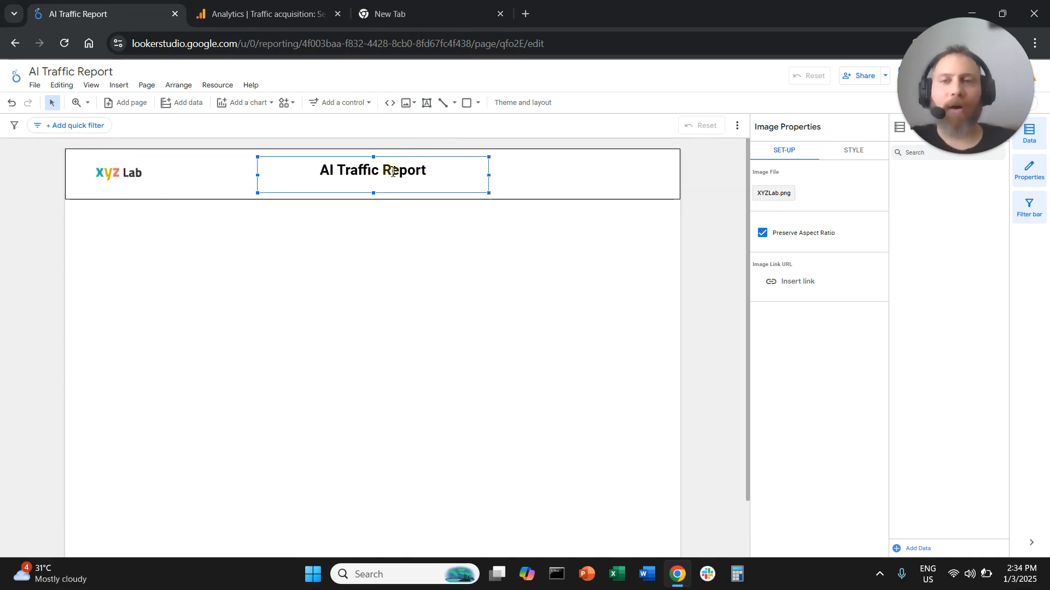
Move the "AI Traffic Report" title slightly down to line up with the logo
{"action": "left_click", "coordinate": [377, 187]}
{"action": "left_click_drag", "start_coordinate": [372, 191], "coordinate": [393, 163]}
{"action": "left_click", "coordinate": [434, 272]}
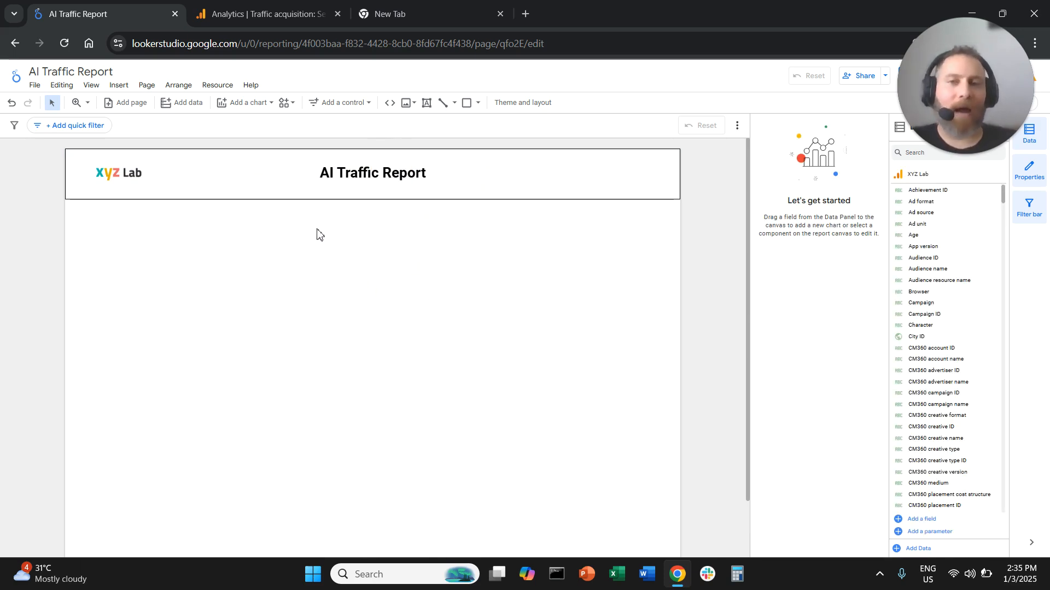
Insert a date range control at the right end of the header and align it with the title
{"action": "left_click", "coordinate": [118, 83]}
{"action": "scroll", "coordinate": [164, 457], "scroll_direction": "down", "scroll_amount": 3}
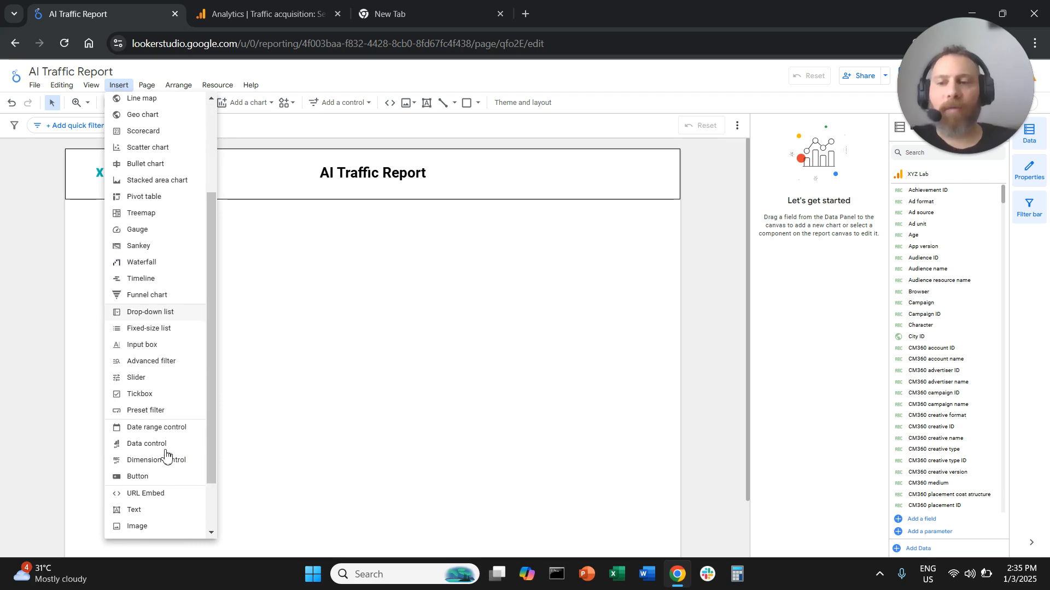
{"action": "left_click", "coordinate": [174, 429]}
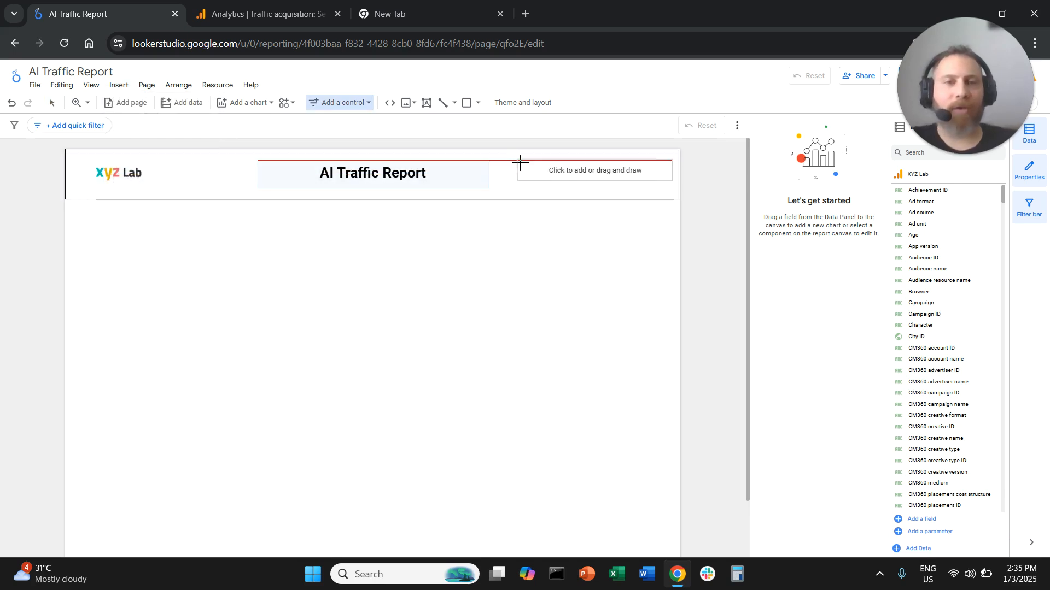
{"action": "left_click", "coordinate": [522, 163]}
{"action": "left_click_drag", "start_coordinate": [595, 169], "coordinate": [593, 164]}
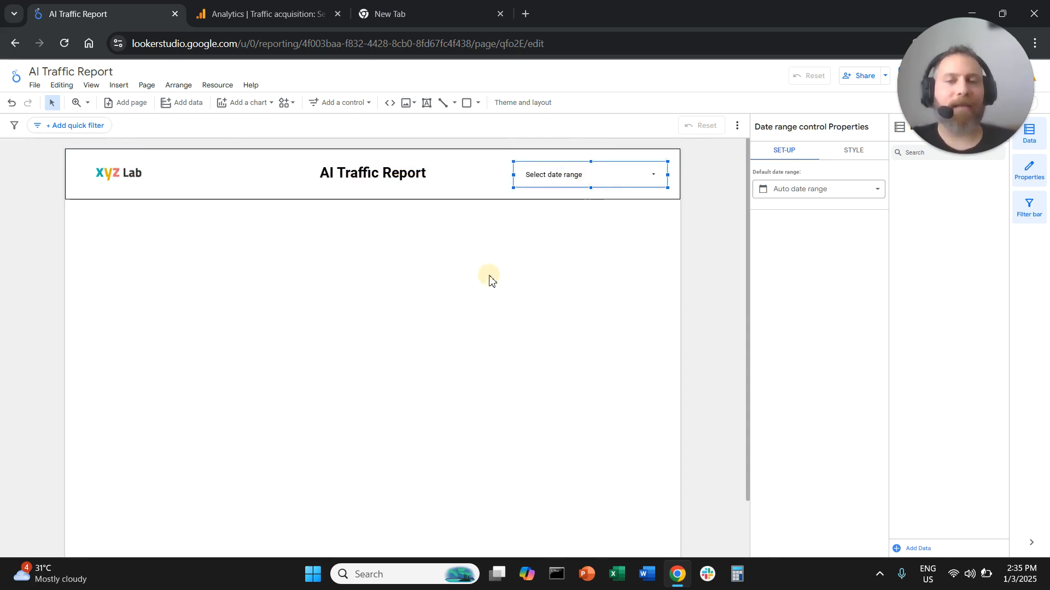
{"action": "left_click", "coordinate": [457, 281]}
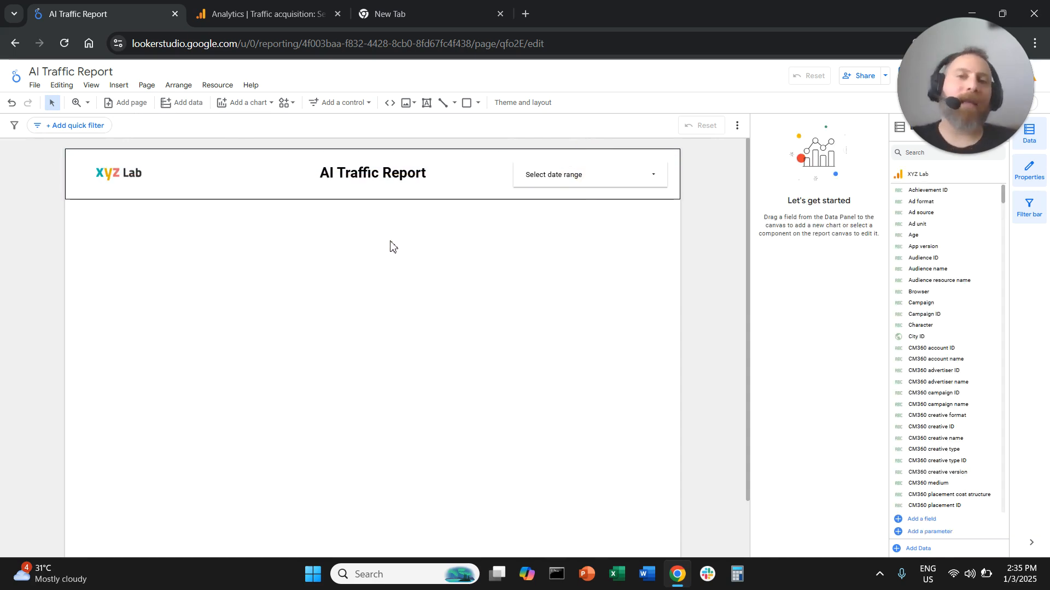
Insert a scorecard below the header at the left side of the page
{"action": "left_click", "coordinate": [116, 86]}
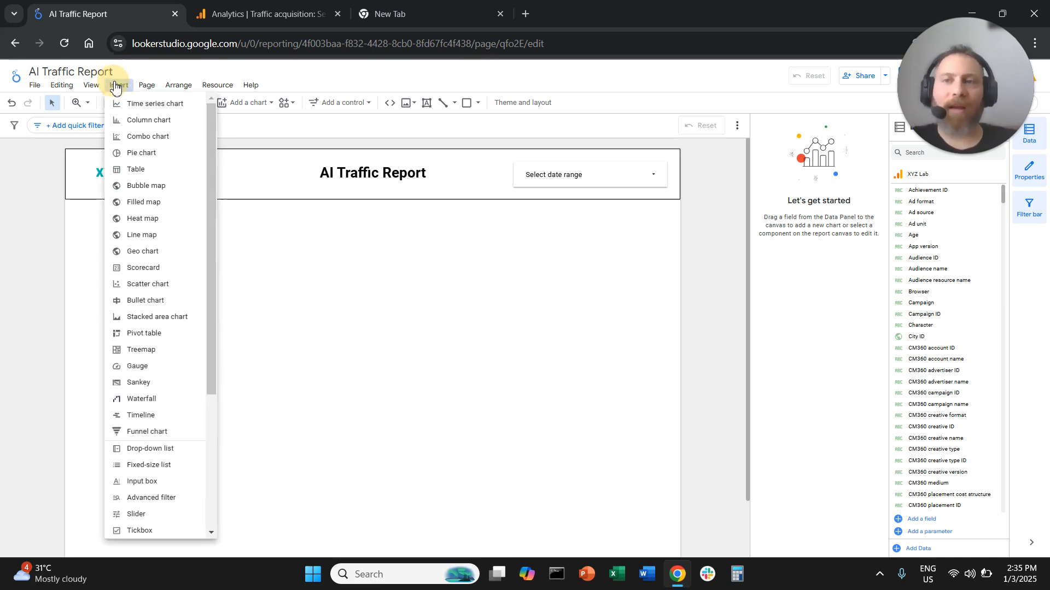
{"action": "left_click", "coordinate": [145, 268]}
{"action": "left_click", "coordinate": [90, 229]}
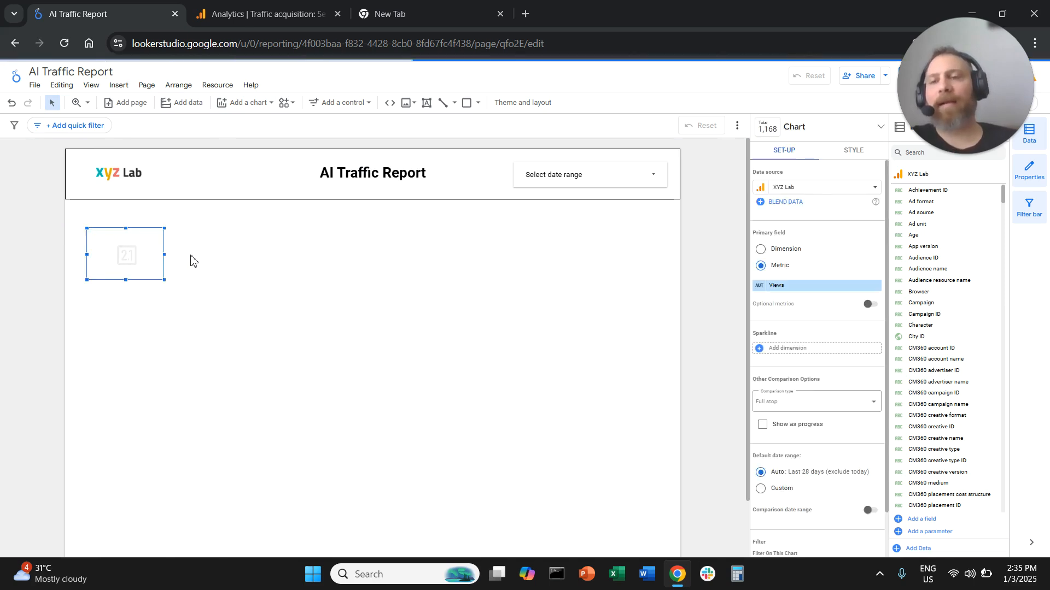
Duplicate the scorecard and place the copy directly to its right on the same line
{"action": "right_click", "coordinate": [148, 241]}
{"action": "left_click", "coordinate": [213, 325]}
{"action": "right_click", "coordinate": [224, 241]}
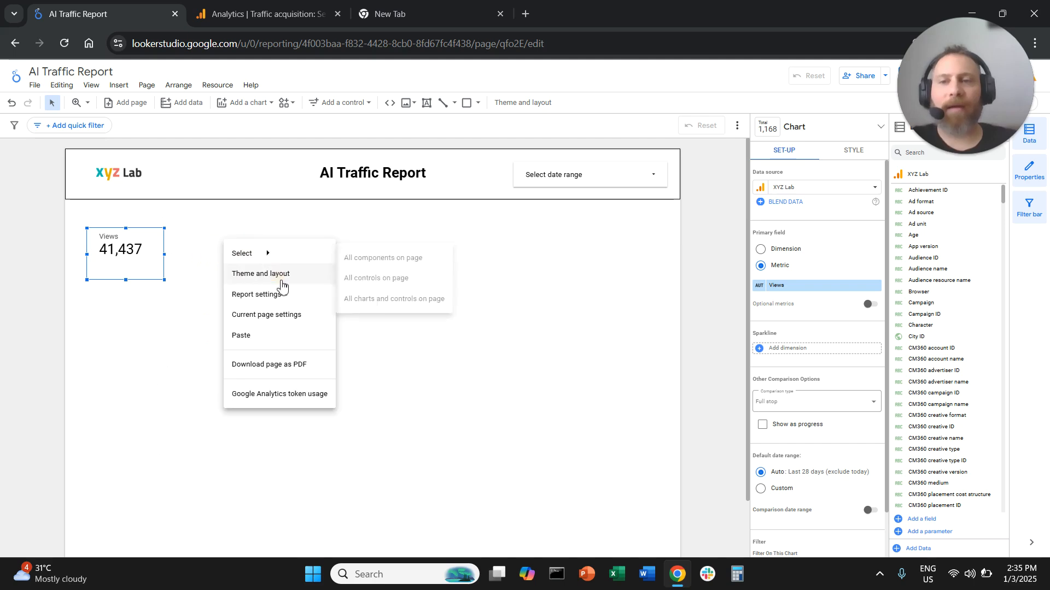
{"action": "left_click", "coordinate": [257, 336]}
{"action": "left_click_drag", "start_coordinate": [137, 249], "coordinate": [221, 241]}
{"action": "left_click", "coordinate": [308, 316]}
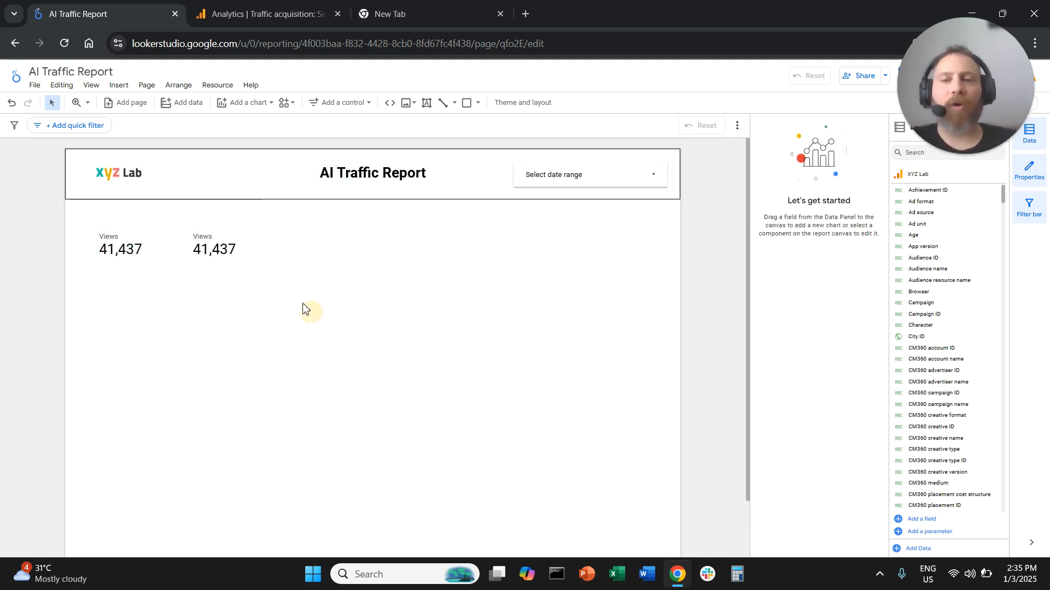
Duplicate both scorecards together and place the copied pair to their right in the same row
{"action": "left_click_drag", "start_coordinate": [329, 252], "coordinate": [114, 279]}
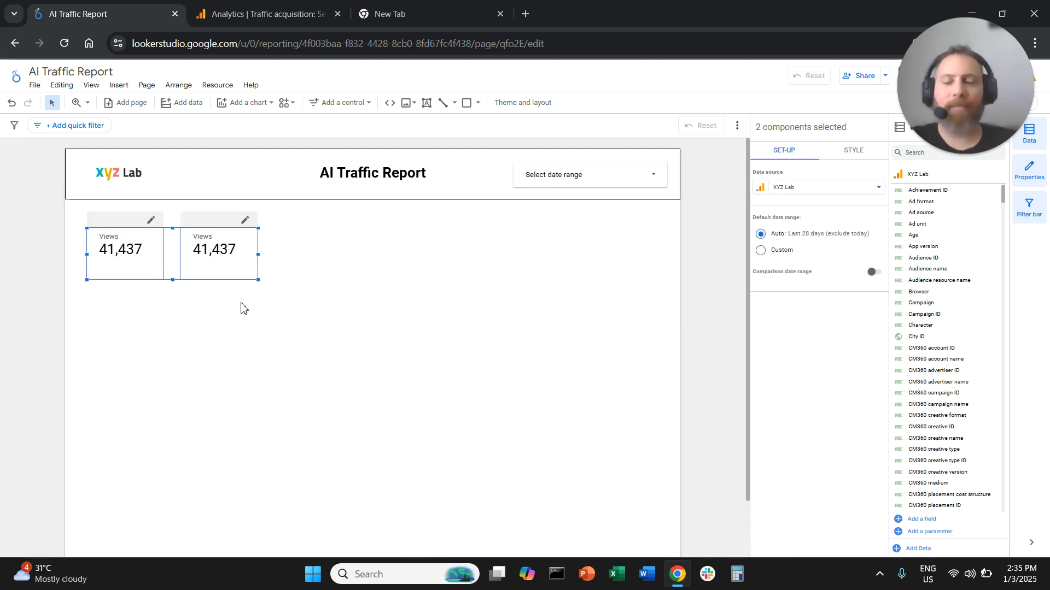
{"action": "key", "text": "ctrl+c"}
{"action": "key", "text": "ctrl+v"}
{"action": "left_click_drag", "start_coordinate": [204, 261], "coordinate": [379, 252]}
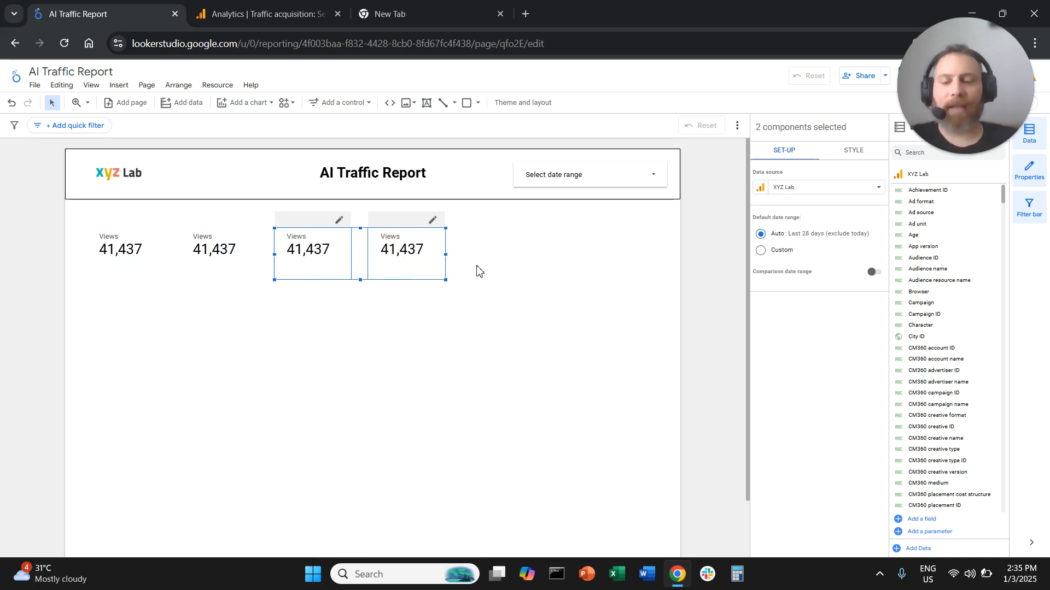
Add another copied pair of scorecards at the row's right end, and shift all six slightly right to centre them
{"action": "key", "text": "ctrl+v"}
{"action": "left_click_drag", "start_coordinate": [417, 281], "coordinate": [599, 264]}
{"action": "left_click_drag", "start_coordinate": [634, 305], "coordinate": [99, 236]}
{"action": "left_click_drag", "start_coordinate": [336, 246], "coordinate": [350, 247]}
Change the first scorecard's metric to Sessions
{"action": "left_click", "coordinate": [141, 262]}
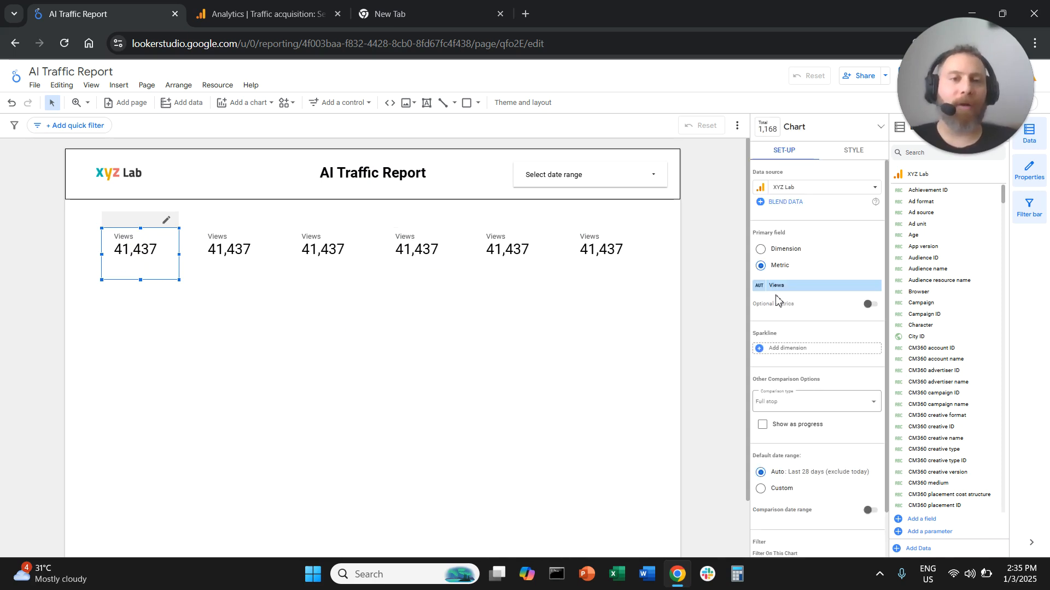
{"action": "left_click", "coordinate": [805, 286]}
{"action": "type", "text": "sassion"}
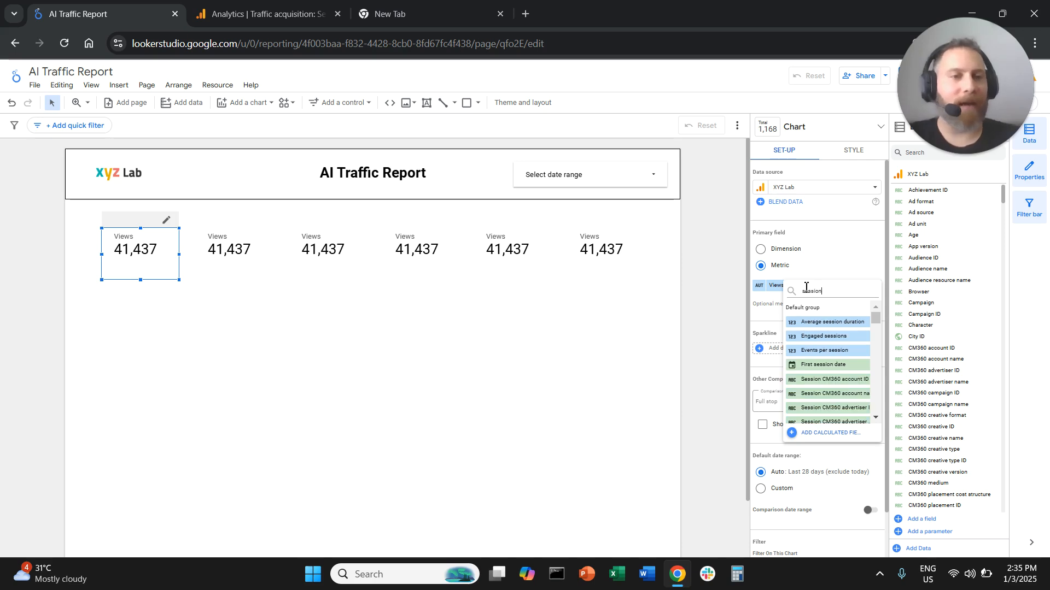
{"action": "type", "text": "s"}
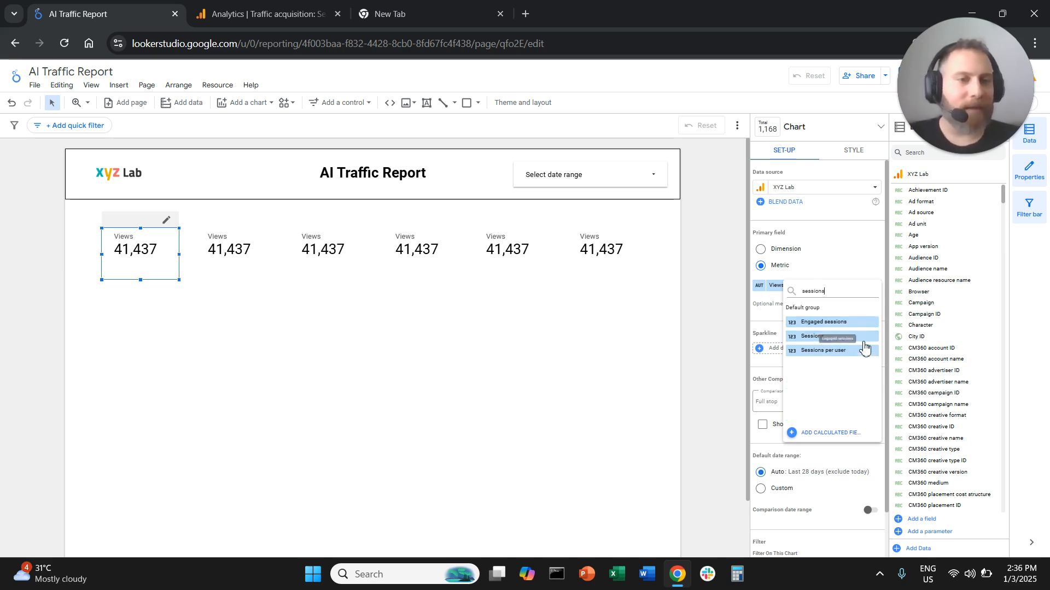
{"action": "left_click", "coordinate": [820, 335]}
Change the second scorecard's metric to Total users
{"action": "left_click", "coordinate": [256, 260]}
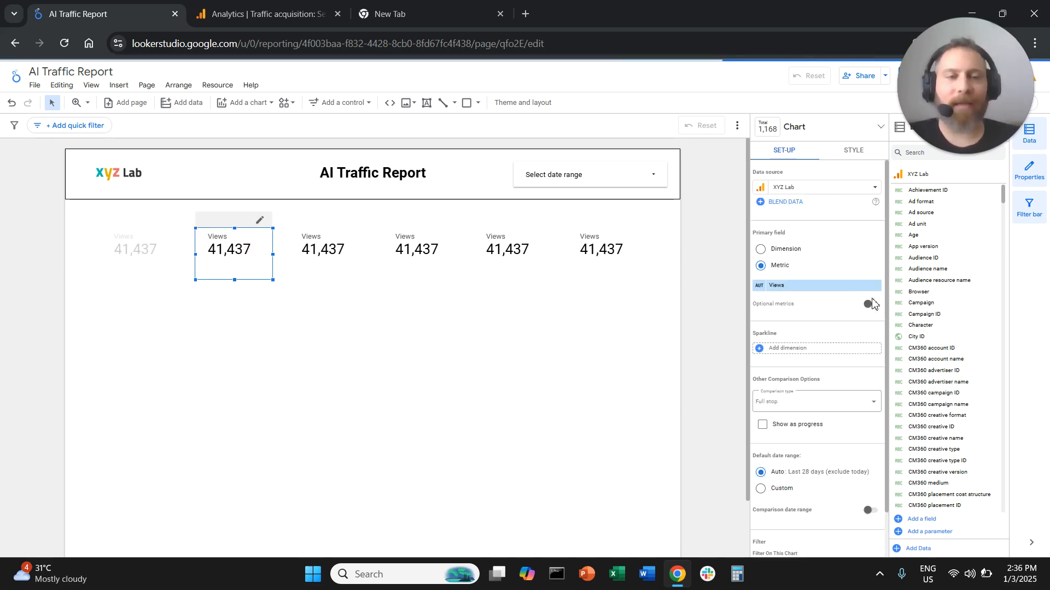
{"action": "left_click", "coordinate": [815, 287]}
{"action": "type", "text": "users"}
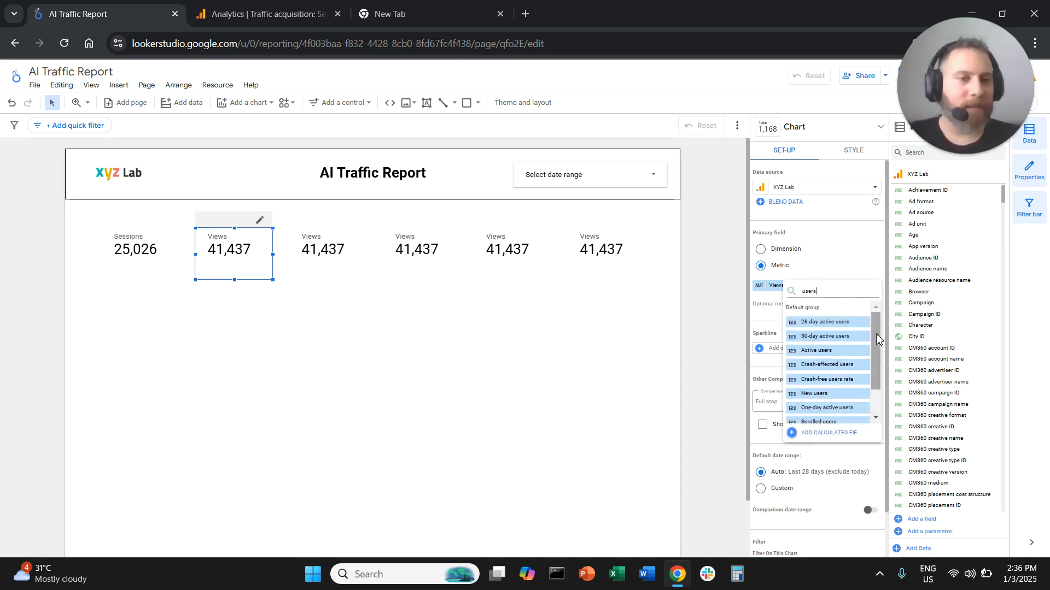
{"action": "left_click_drag", "start_coordinate": [876, 342], "coordinate": [876, 391]}
{"action": "left_click", "coordinate": [503, 338]}
Change the third scorecard's metric to Bounce rate
{"action": "left_click", "coordinate": [328, 249]}
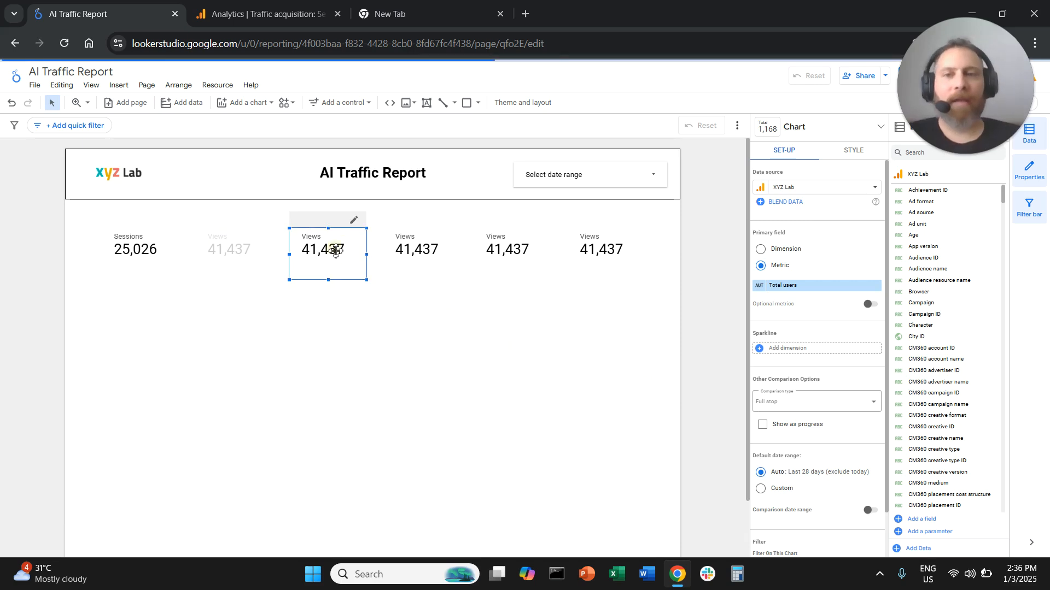
{"action": "left_click", "coordinate": [832, 286]}
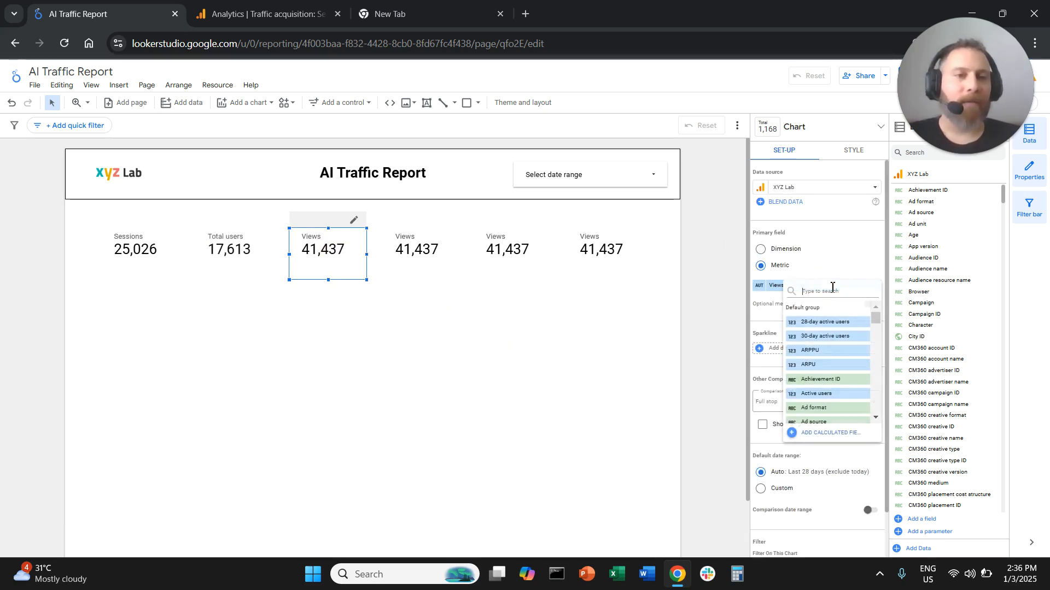
{"action": "type", "text": "bounce"}
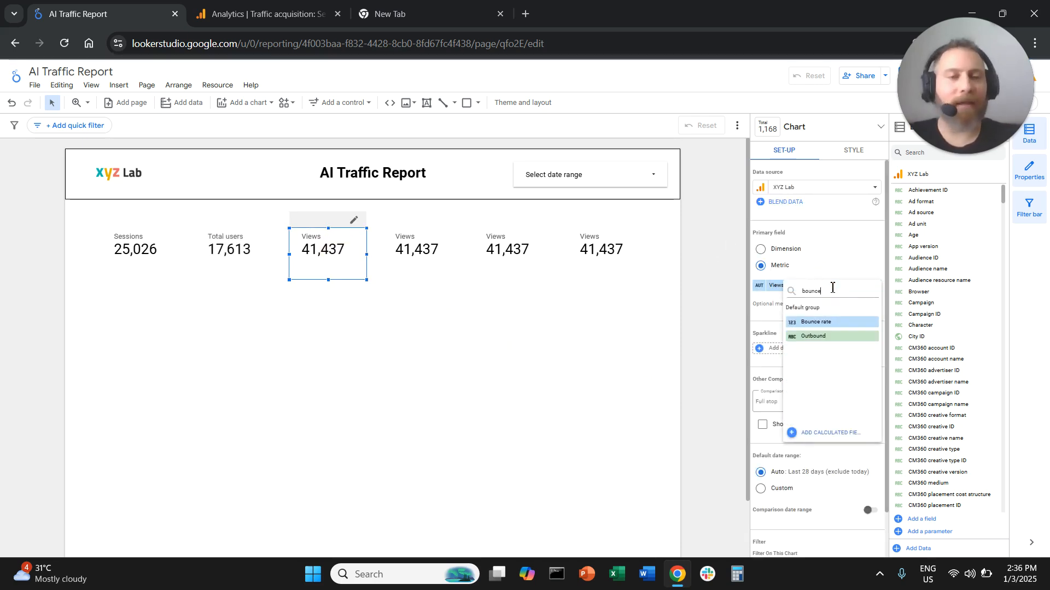
Change the fourth scorecard's metric to Average session duration
{"action": "left_click", "coordinate": [416, 246]}
{"action": "left_click", "coordinate": [415, 246]}
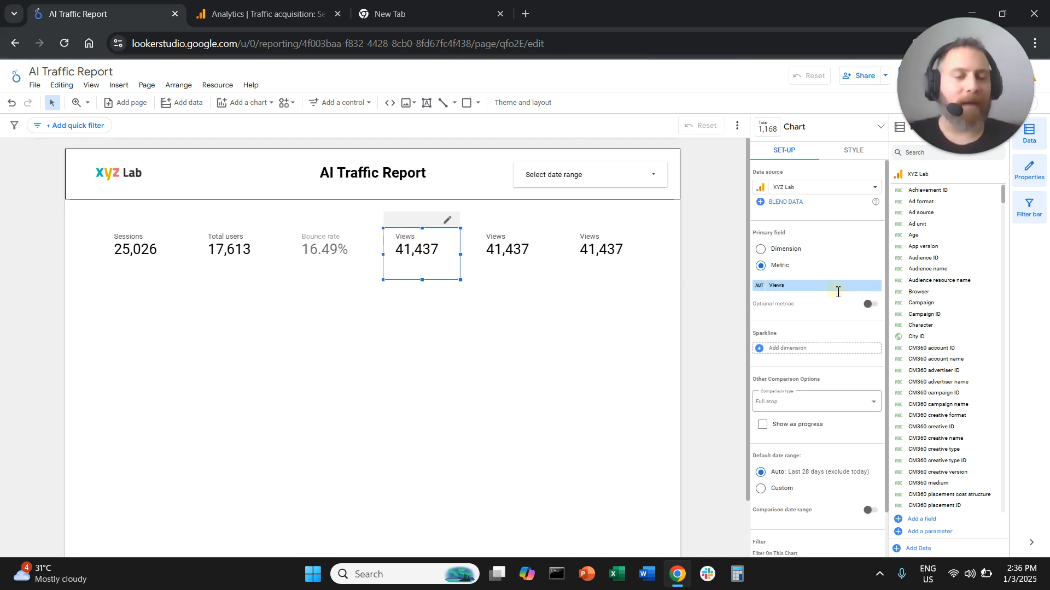
{"action": "left_click", "coordinate": [838, 292]}
{"action": "type", "text": "ave"}
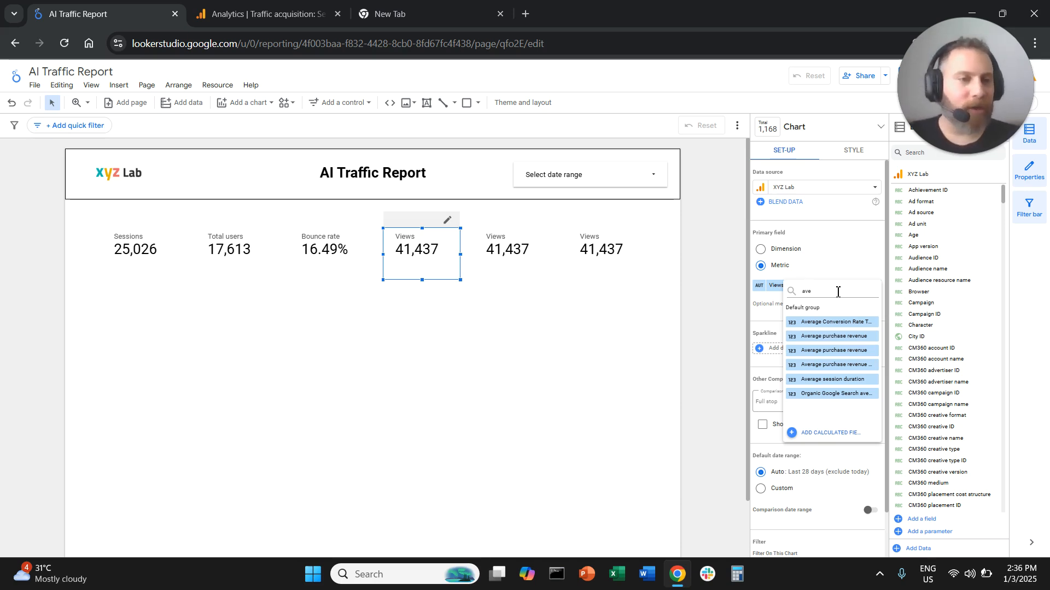
{"action": "left_click", "coordinate": [838, 379]}
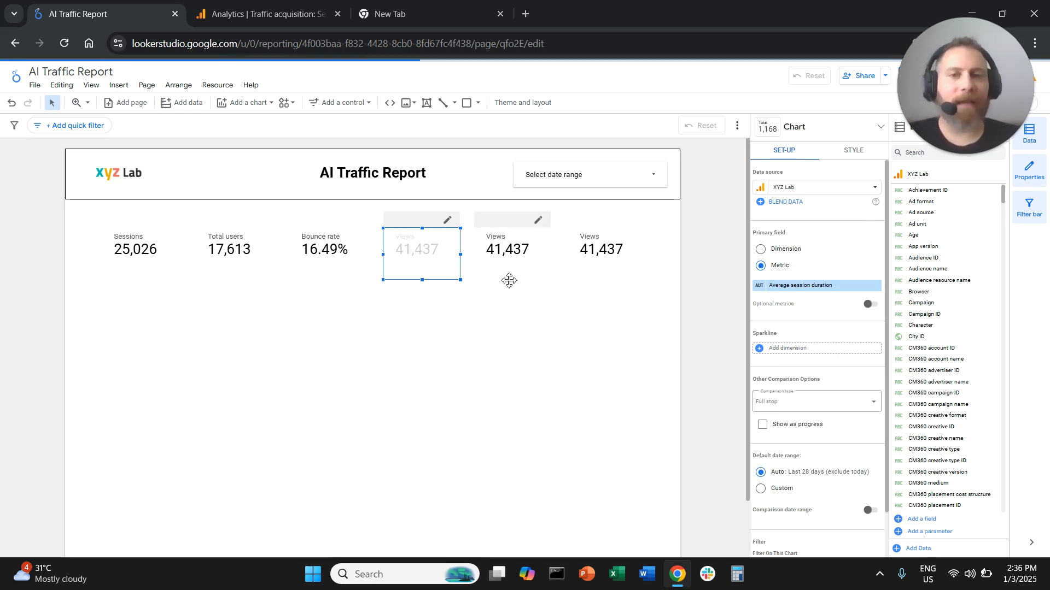
Change the fifth scorecard's metric to Event count
{"action": "left_click", "coordinate": [527, 264]}
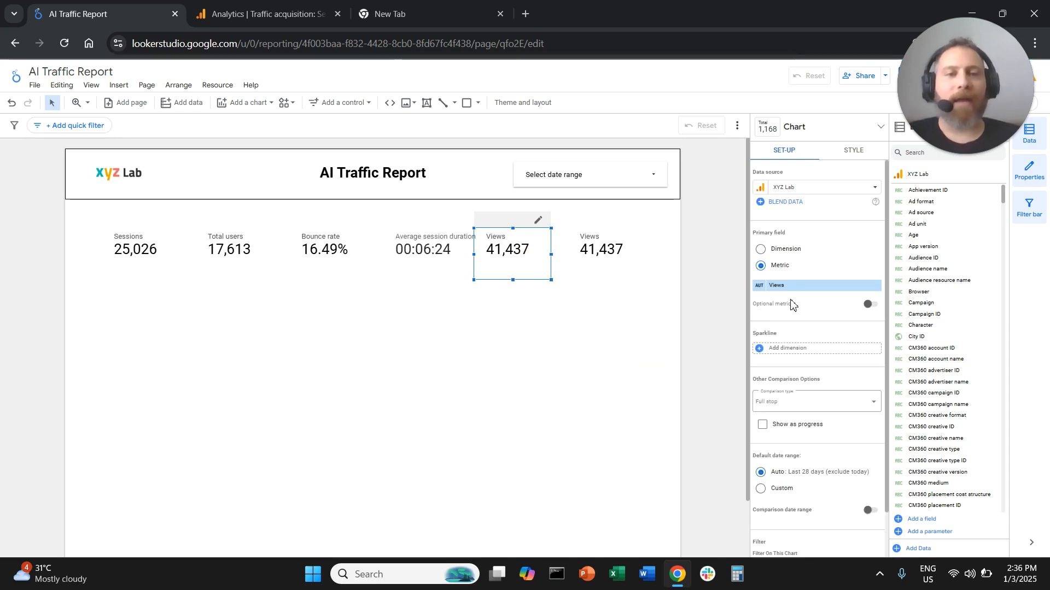
{"action": "left_click", "coordinate": [825, 285]}
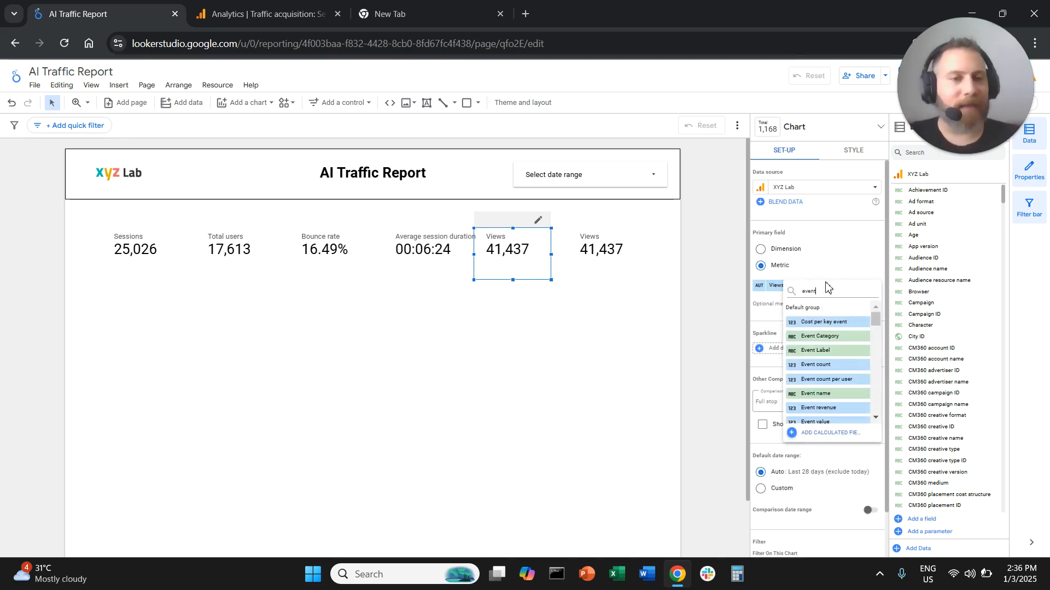
{"action": "left_click", "coordinate": [832, 366]}
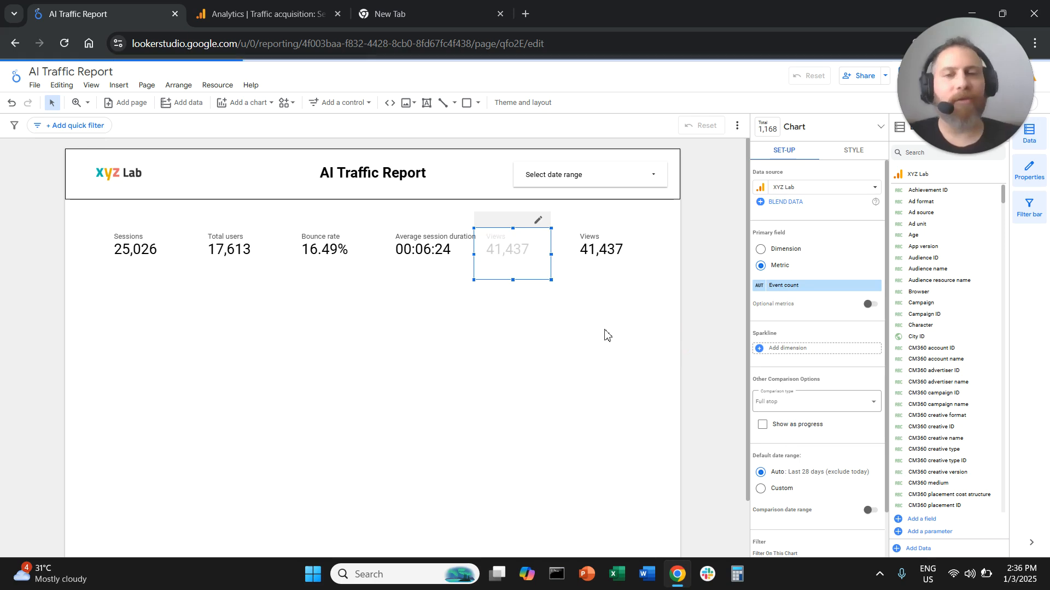
Change the sixth scorecard's metric to Total revenue
{"action": "left_click", "coordinate": [593, 253]}
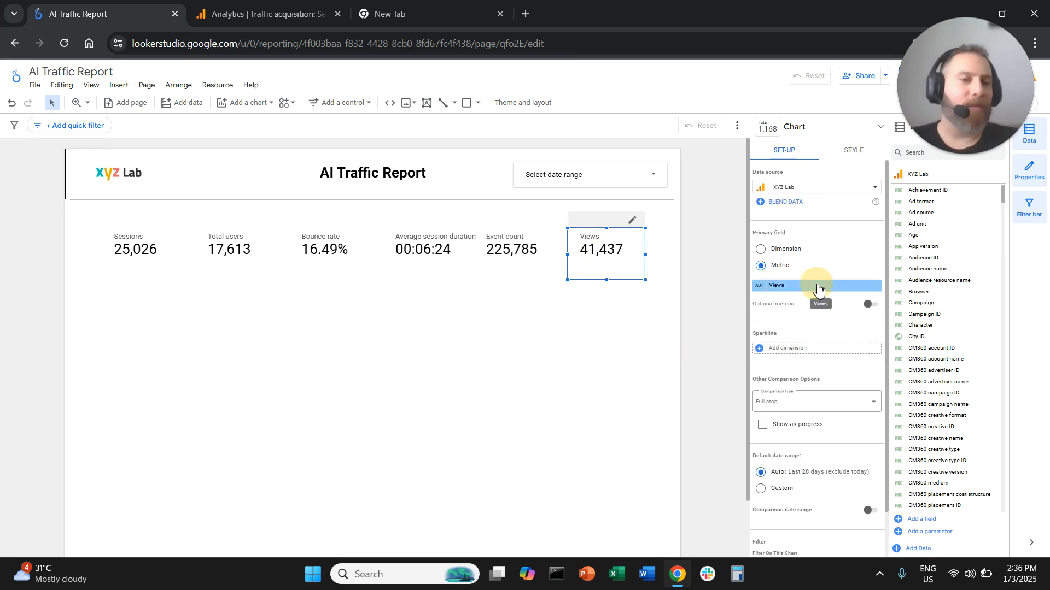
{"action": "left_click", "coordinate": [817, 285]}
{"action": "type", "text": "revenue"}
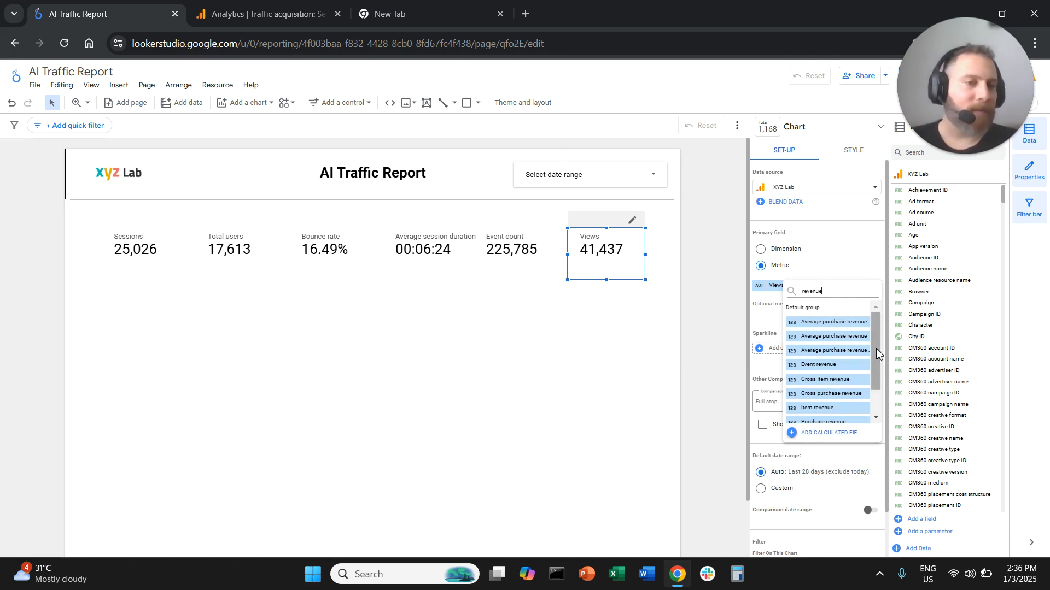
{"action": "left_click_drag", "start_coordinate": [878, 369], "coordinate": [875, 392]}
{"action": "left_click", "coordinate": [825, 417]}
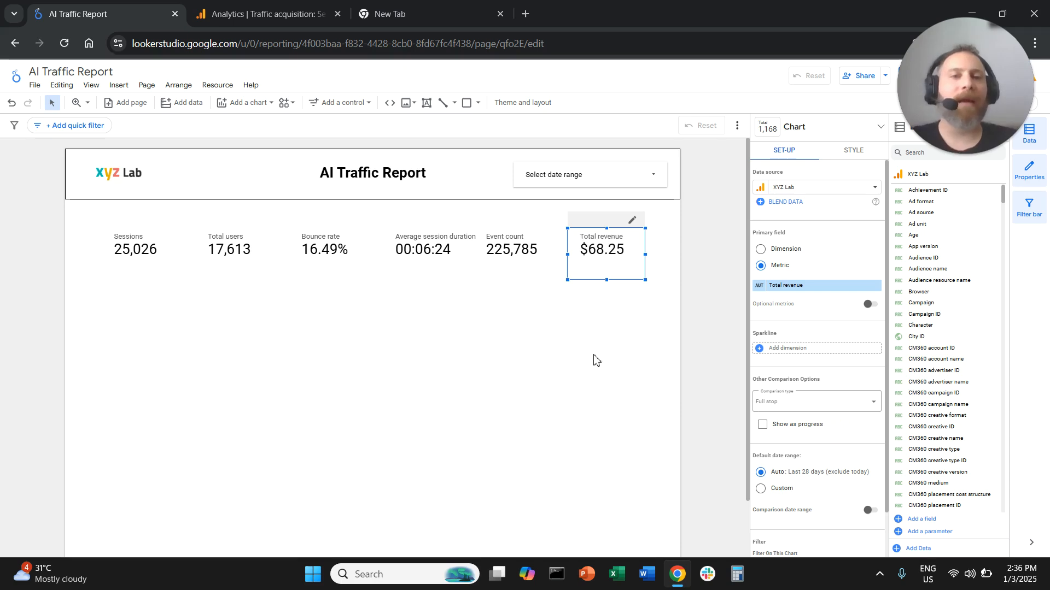
Enable a comparison date range of Previous year on all six scorecards at once
{"action": "left_click", "coordinate": [613, 315]}
{"action": "left_click_drag", "start_coordinate": [646, 296], "coordinate": [100, 246]}
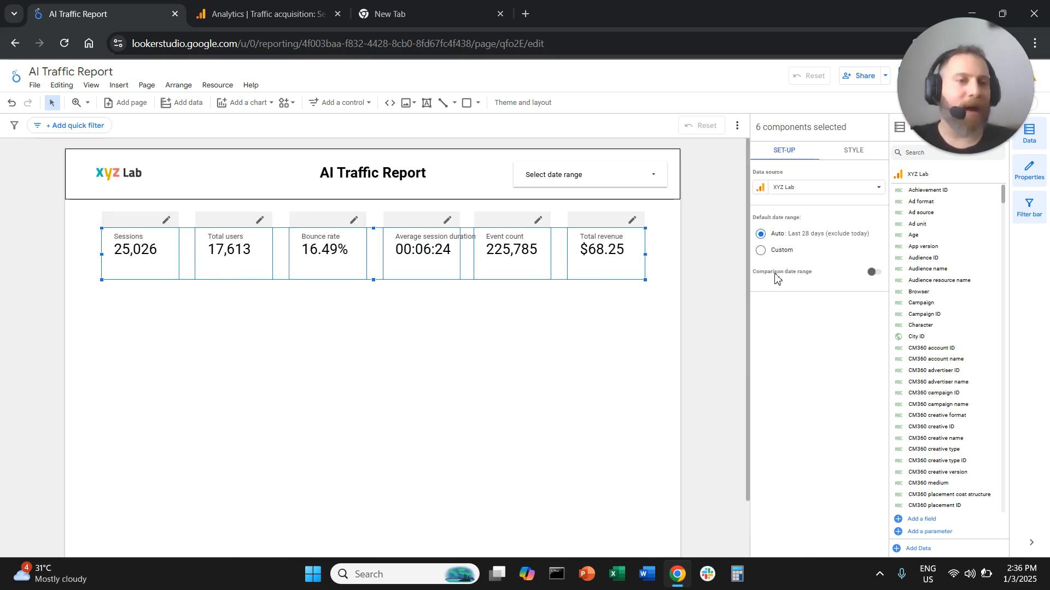
{"action": "left_click", "coordinate": [874, 276]}
{"action": "left_click", "coordinate": [853, 298]}
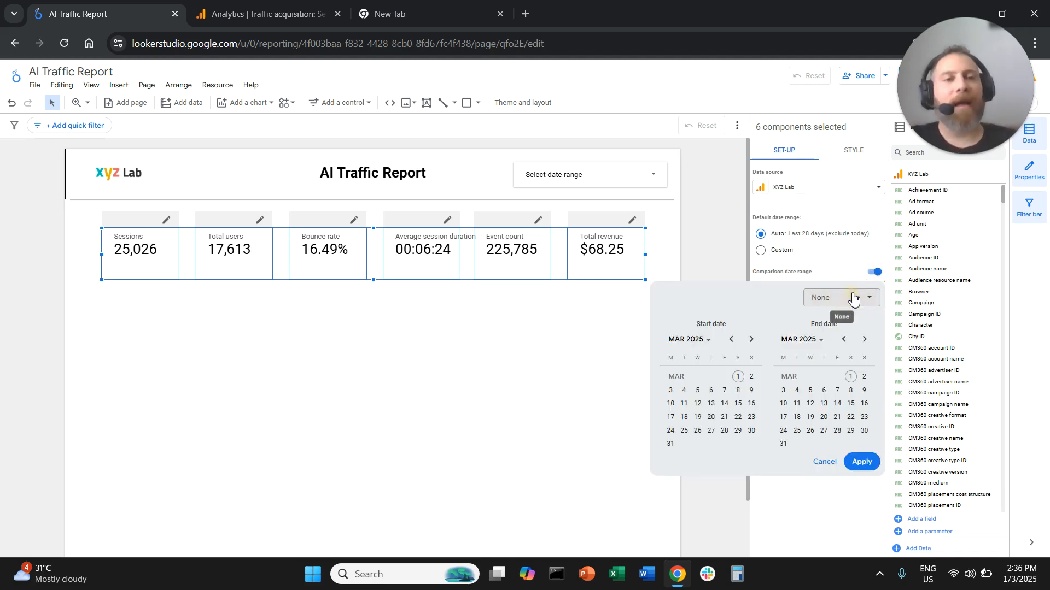
{"action": "left_click", "coordinate": [861, 303]}
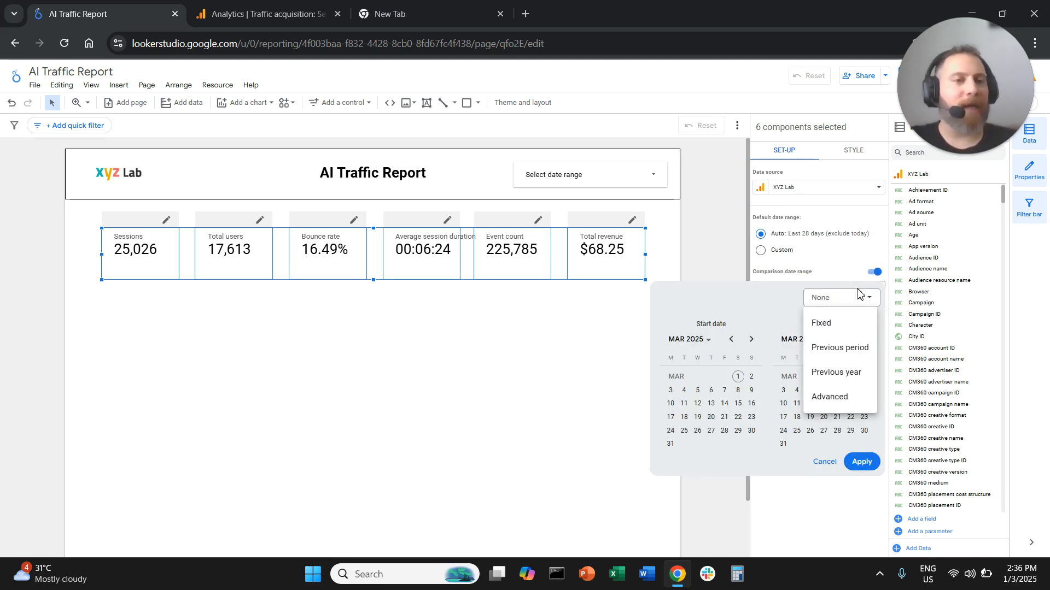
{"action": "left_click", "coordinate": [858, 381]}
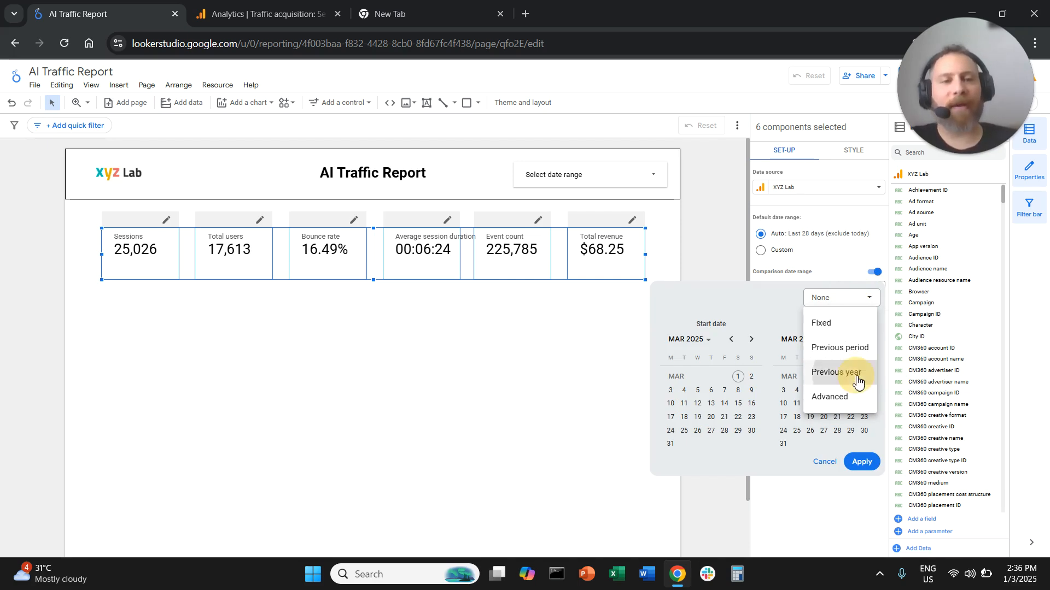
{"action": "left_click", "coordinate": [863, 463]}
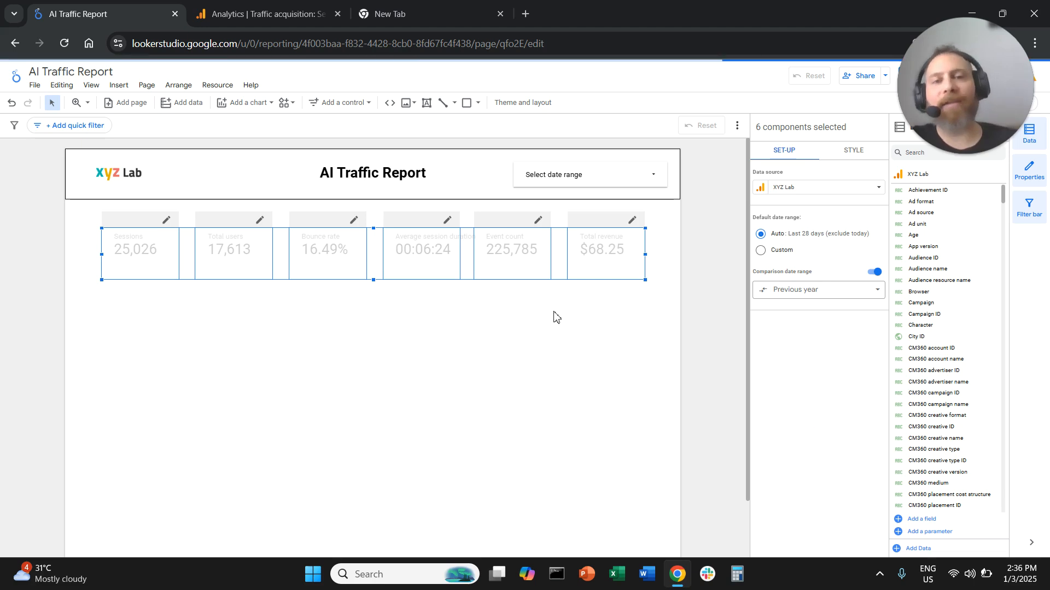
Select This year to date in the header's date range control and apply it
{"action": "left_click", "coordinate": [622, 183]}
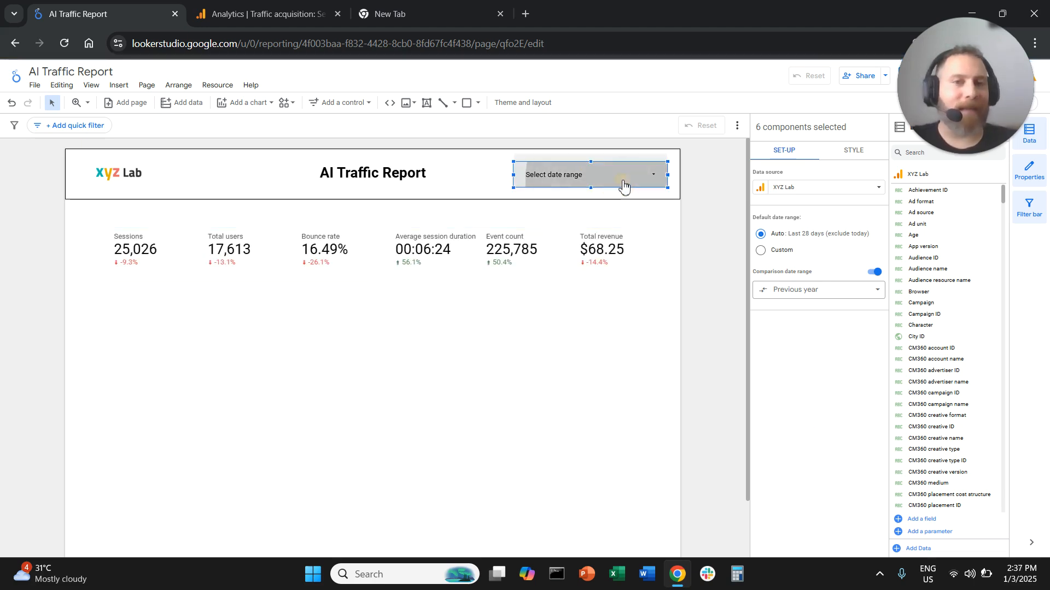
{"action": "left_click", "coordinate": [646, 185]}
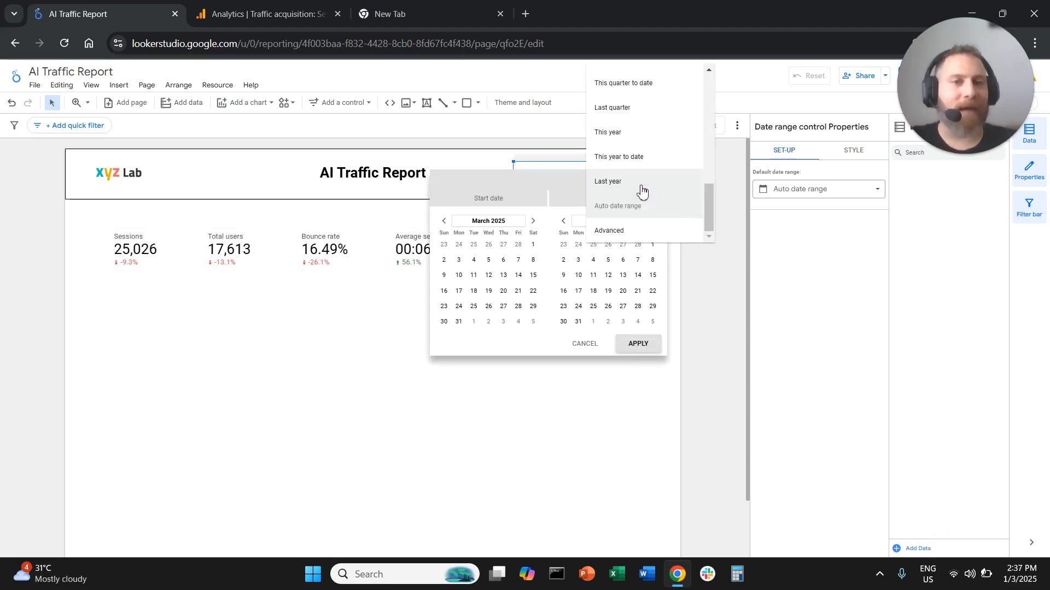
{"action": "left_click", "coordinate": [643, 163]}
{"action": "left_click", "coordinate": [640, 345]}
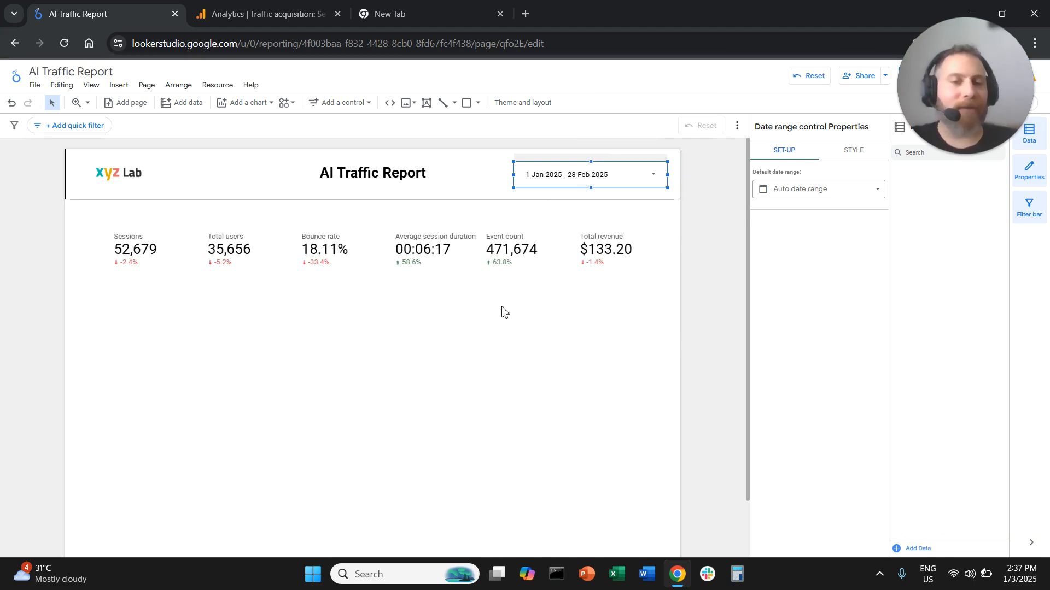
Centre-align the field name, field value and comparison text of all six scorecards
{"action": "left_click_drag", "start_coordinate": [620, 300], "coordinate": [109, 250]}
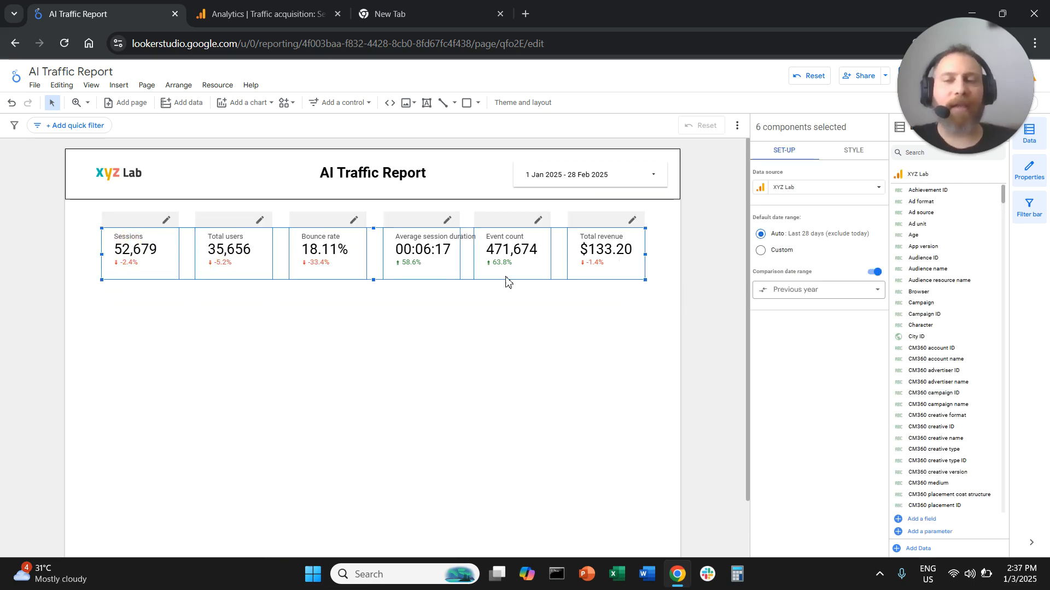
{"action": "left_click", "coordinate": [855, 151]}
{"action": "scroll", "coordinate": [832, 270], "scroll_direction": "down", "scroll_amount": 5}
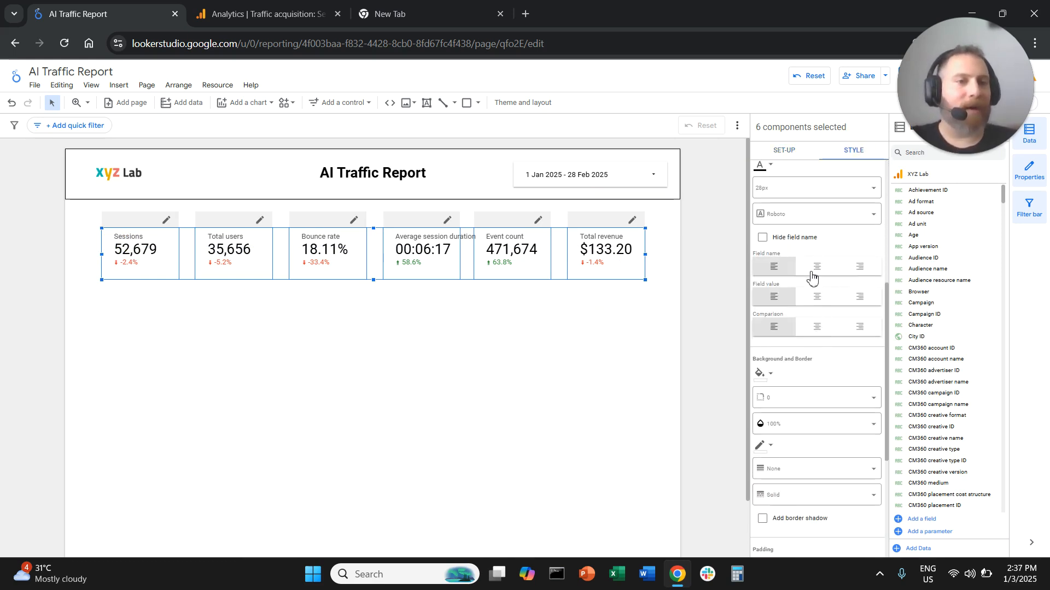
{"action": "left_click", "coordinate": [817, 267]}
{"action": "left_click", "coordinate": [816, 297]}
{"action": "left_click", "coordinate": [816, 327]}
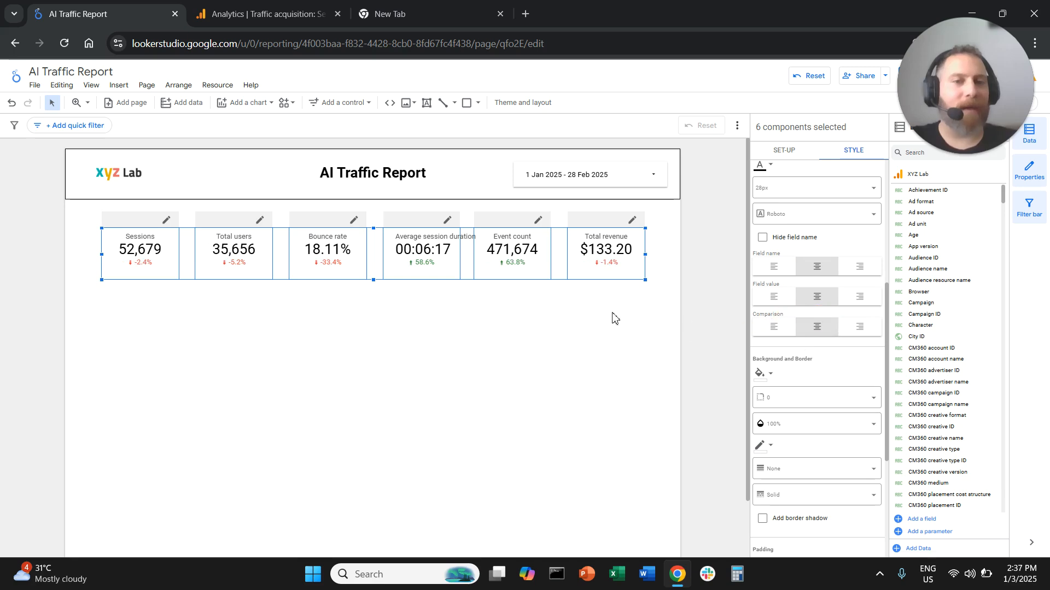
{"action": "left_click", "coordinate": [611, 312]}
Rename the fourth scorecard's Average session duration metric to "Avg. Session Duration"
{"action": "left_click", "coordinate": [432, 257]}
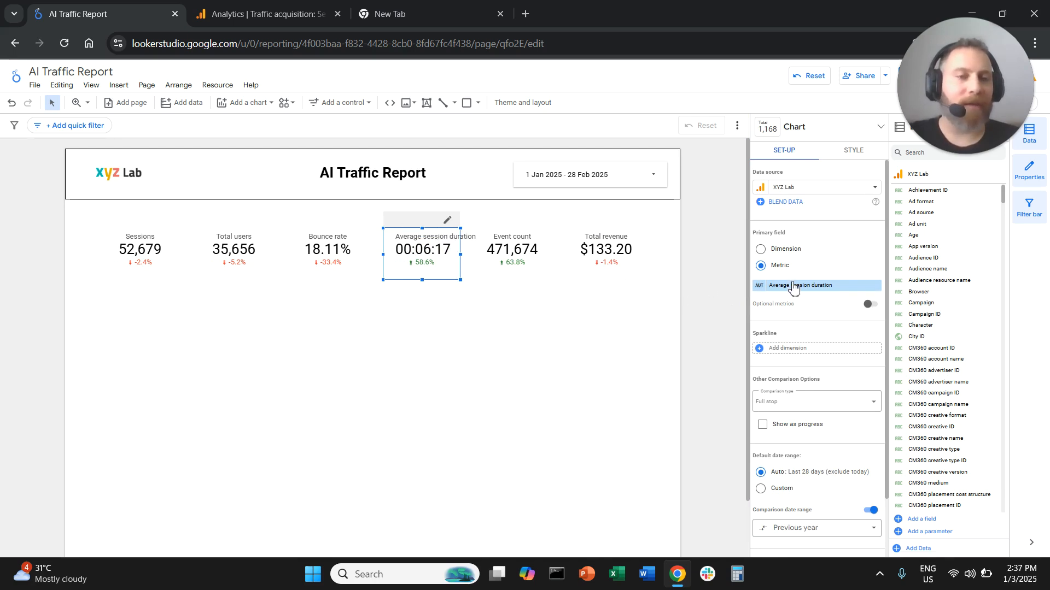
{"action": "left_click", "coordinate": [767, 287]}
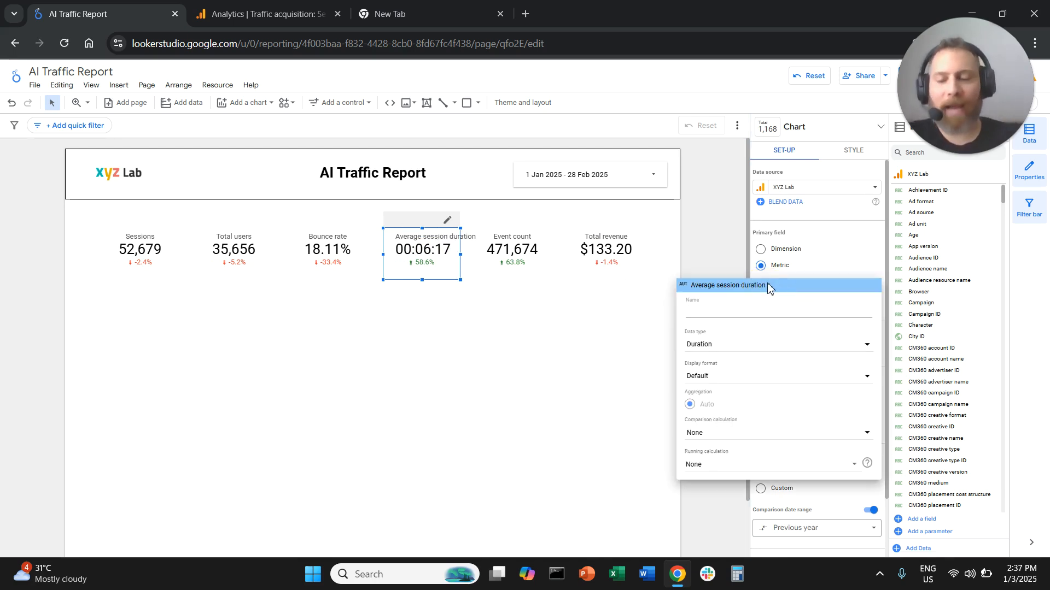
{"action": "type", "text": "Avg. Session Duration"}
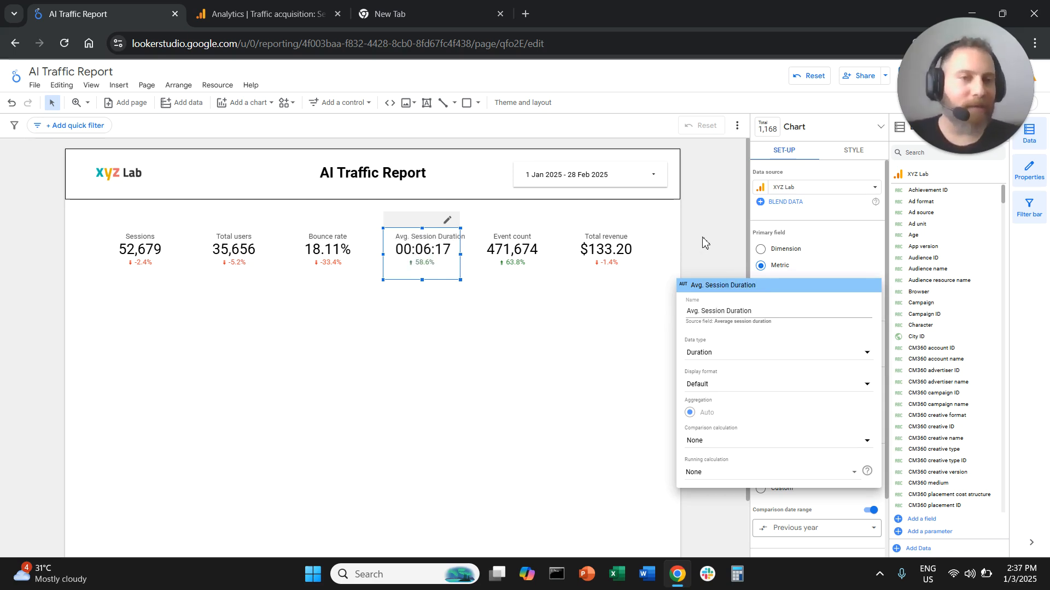
{"action": "left_click", "coordinate": [688, 241]}
Widen the row of six scorecards on both sides so it spans nearly the full page width
{"action": "left_click_drag", "start_coordinate": [676, 246], "coordinate": [73, 254]}
{"action": "left_click_drag", "start_coordinate": [649, 256], "coordinate": [673, 253]}
{"action": "left_click", "coordinate": [393, 364]}
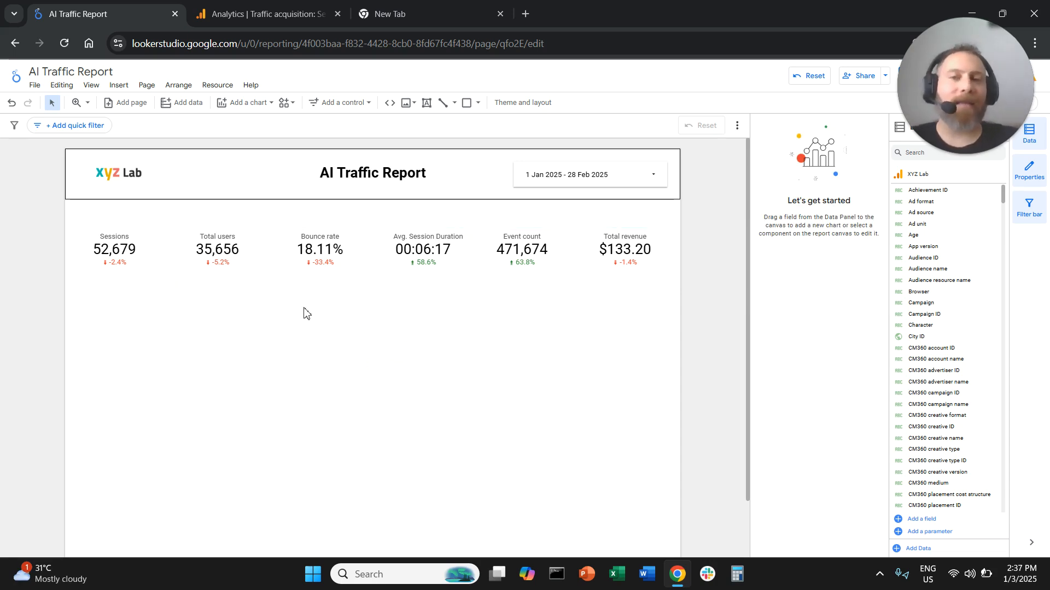
Insert a time series chart below the Sessions and Total users scorecards and set its dimension to Month
{"action": "left_click", "coordinate": [120, 85]}
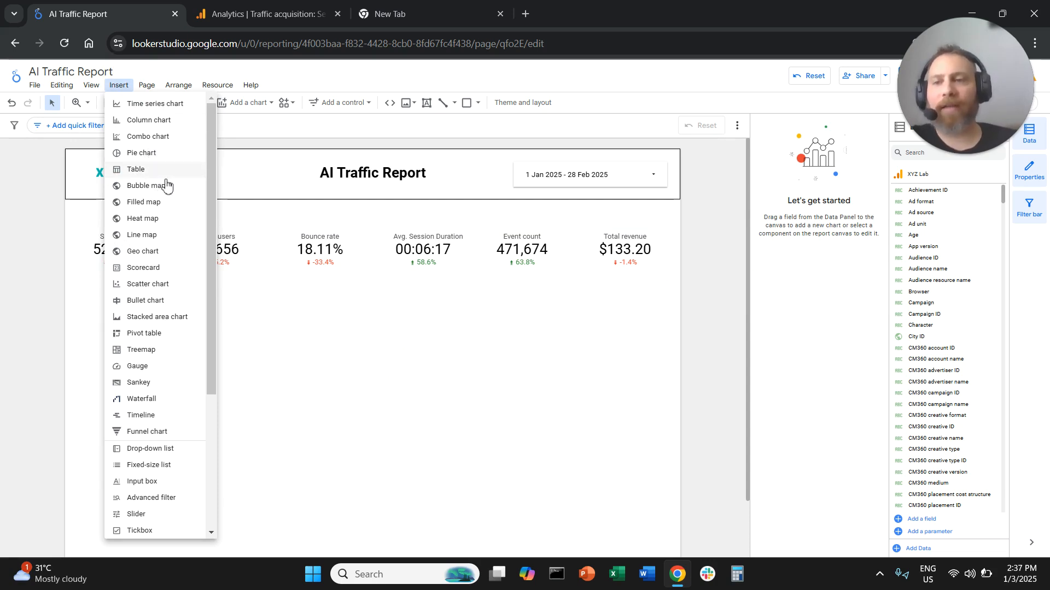
{"action": "left_click", "coordinate": [158, 104]}
{"action": "left_click", "coordinate": [89, 305]}
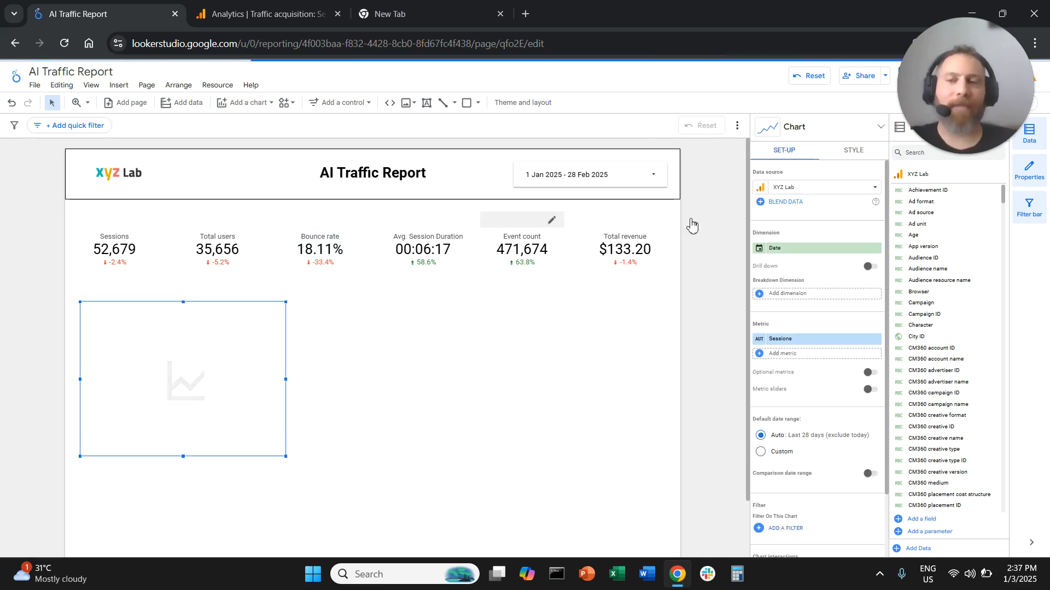
{"action": "left_click", "coordinate": [811, 255]}
{"action": "type", "text": "month"}
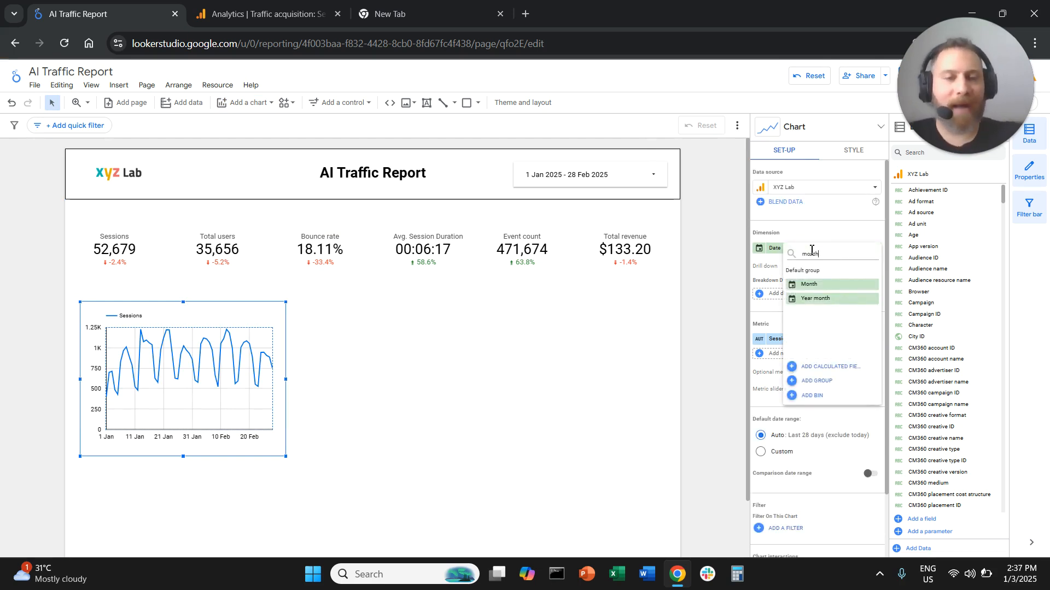
{"action": "left_click", "coordinate": [817, 284]}
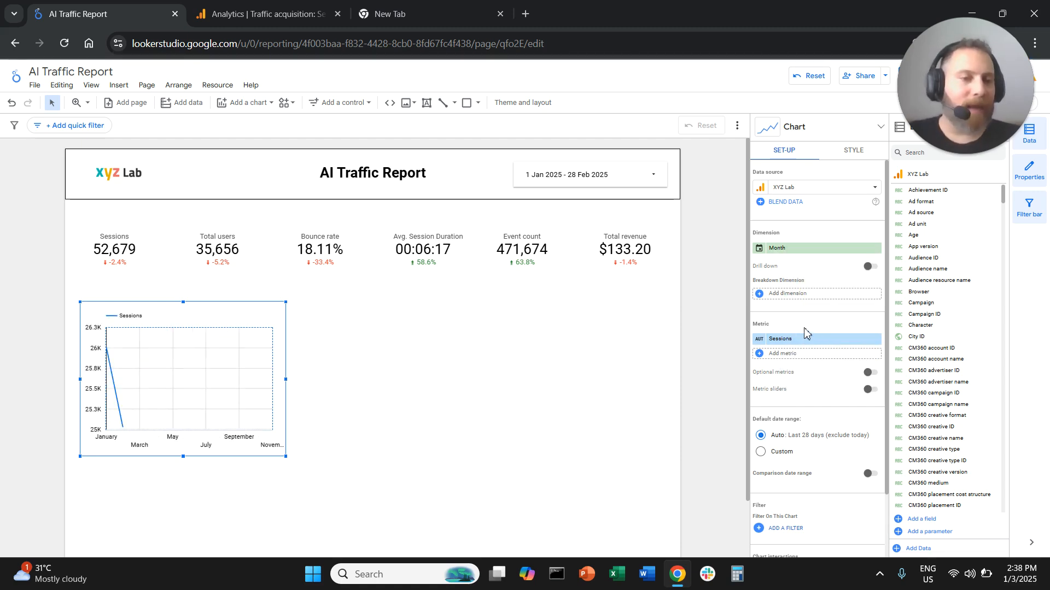
Enable a comparison date range of Previous year on the time series chart
{"action": "scroll", "coordinate": [804, 332], "scroll_direction": "down", "scroll_amount": 2}
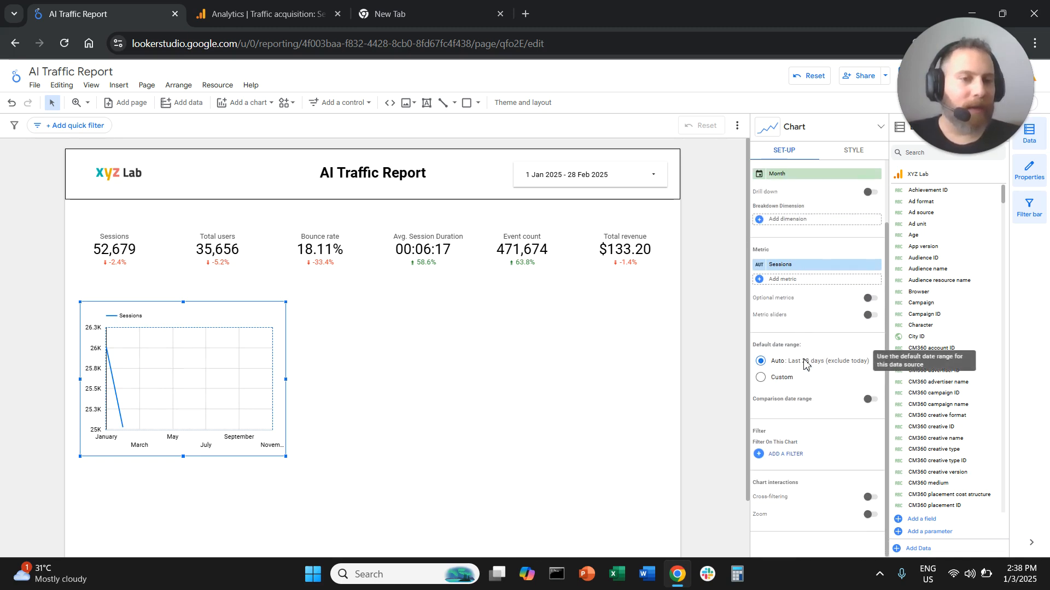
{"action": "left_click", "coordinate": [871, 400]}
{"action": "left_click", "coordinate": [860, 419]}
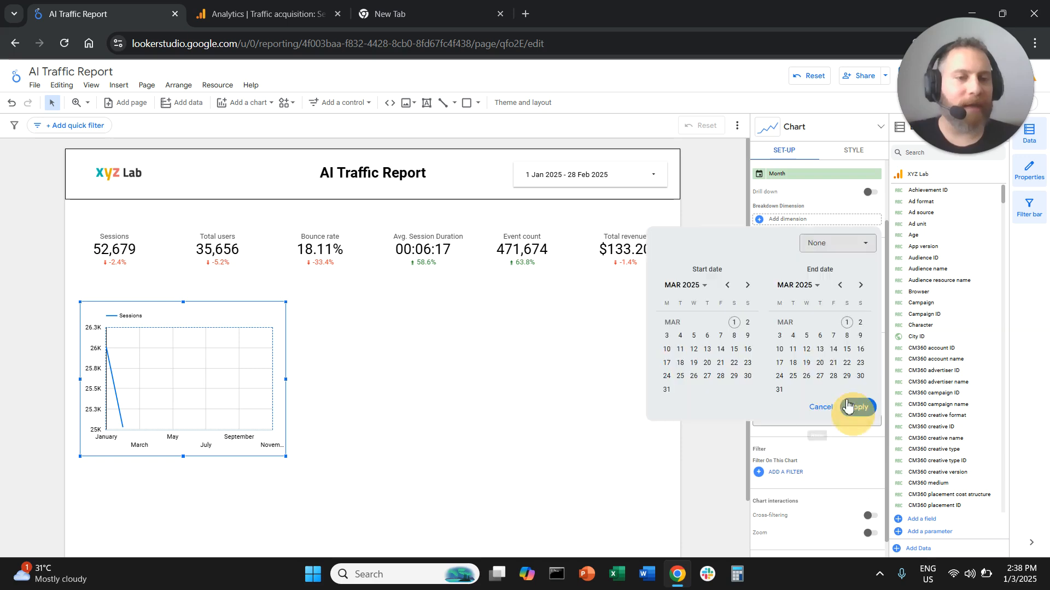
{"action": "left_click", "coordinate": [856, 247]}
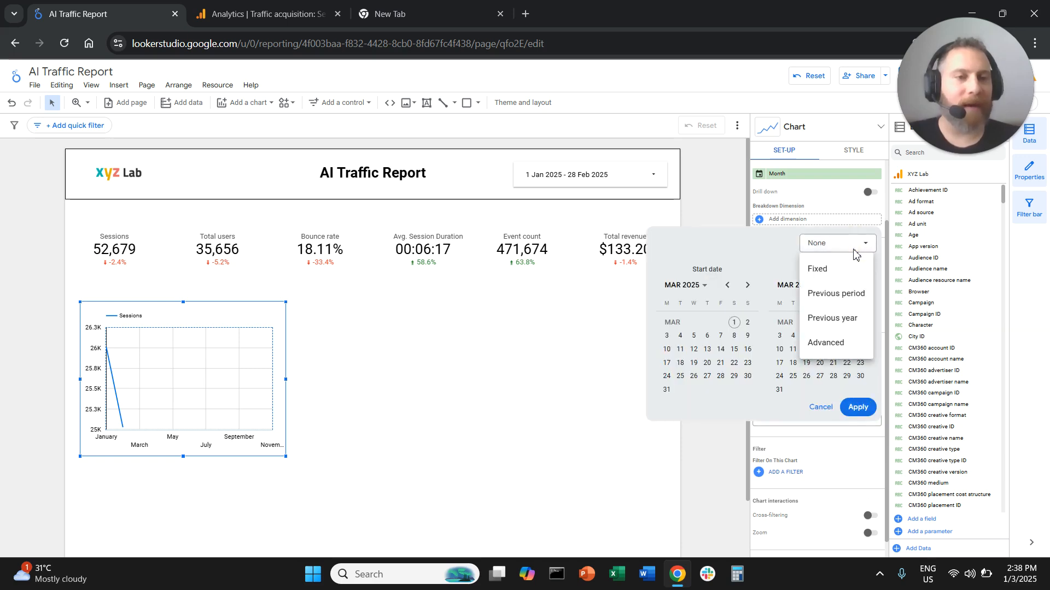
{"action": "left_click", "coordinate": [845, 319]}
{"action": "left_click", "coordinate": [857, 408]}
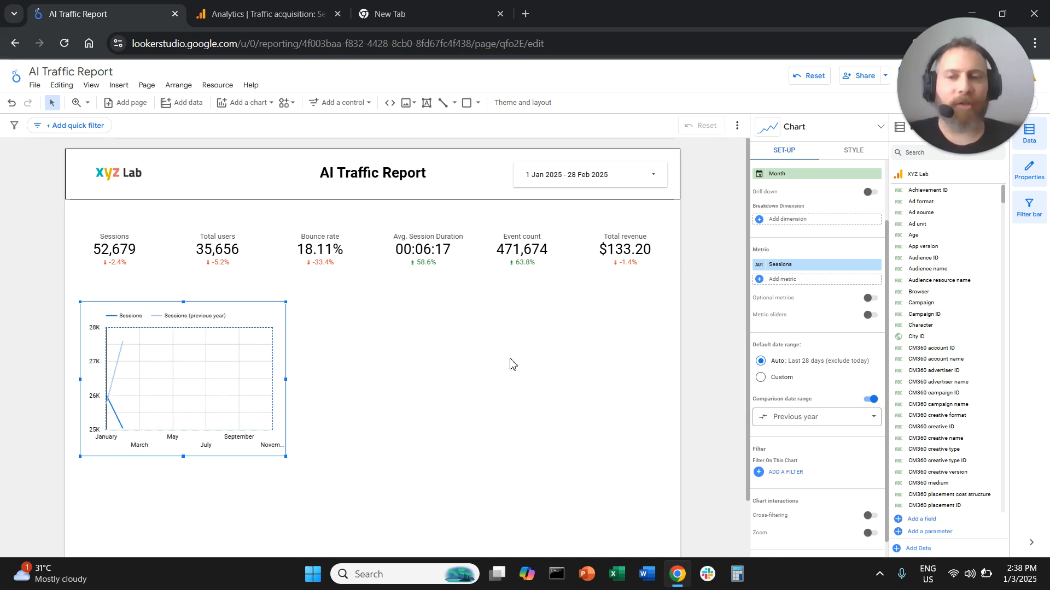
Set the default date range of the header's date range control to Last year
{"action": "left_click", "coordinate": [615, 180]}
{"action": "left_click", "coordinate": [818, 192]}
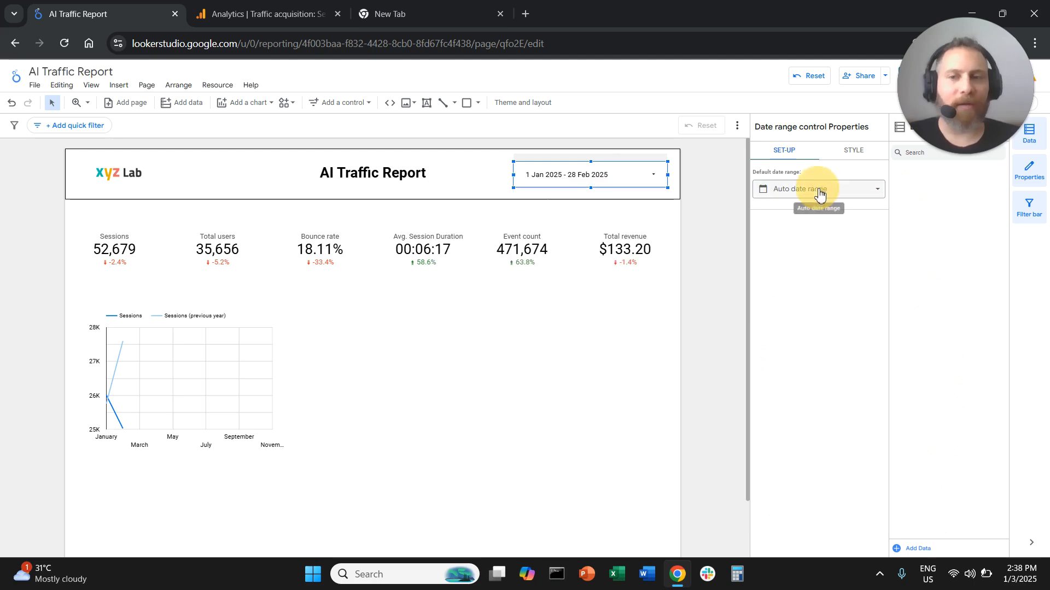
{"action": "left_click", "coordinate": [843, 200]}
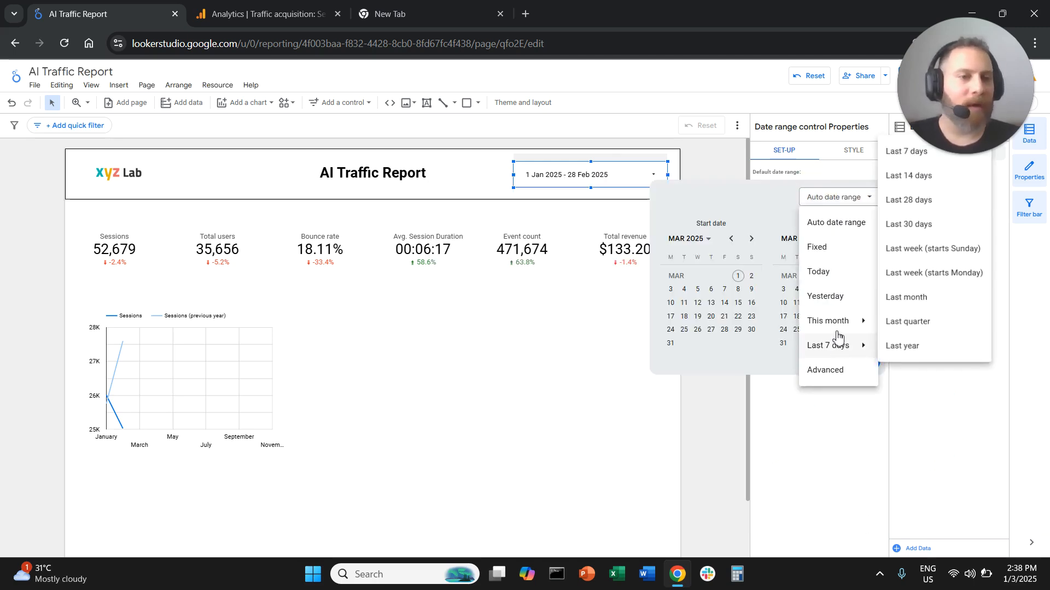
{"action": "mouse_move", "coordinate": [854, 327]}
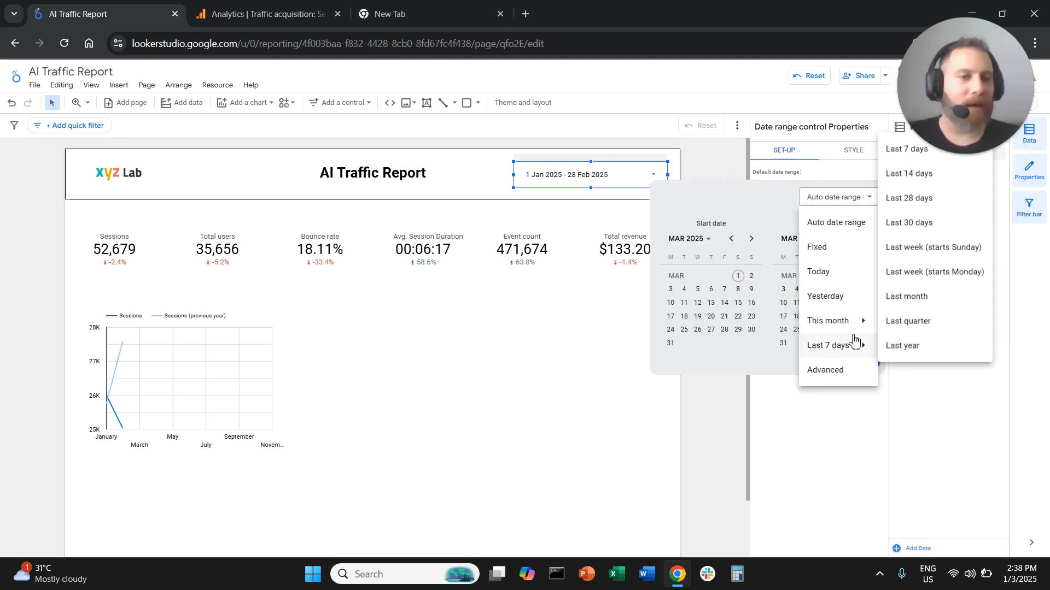
{"action": "left_click", "coordinate": [922, 348]}
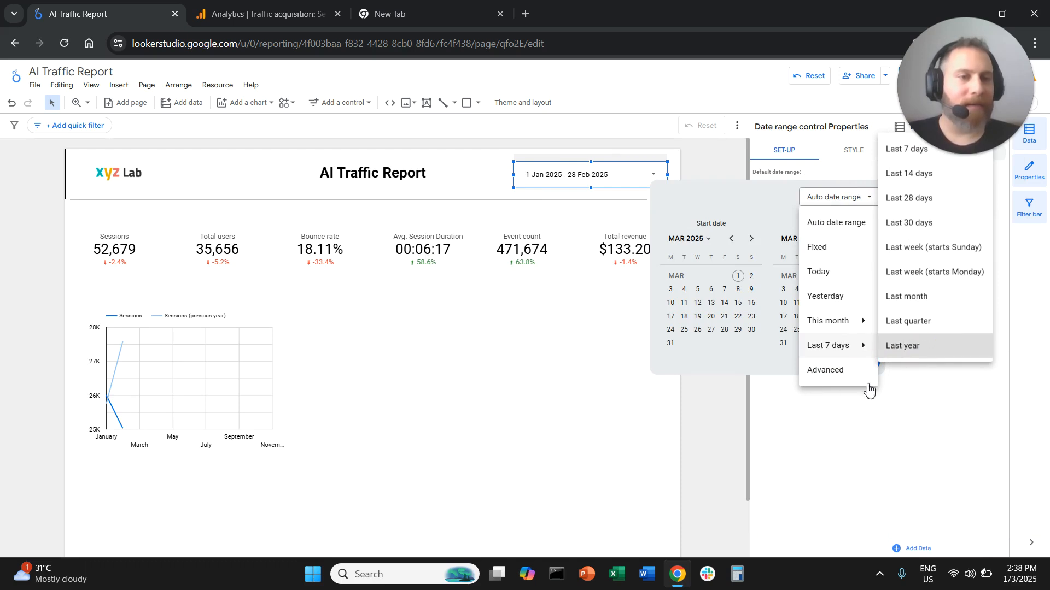
{"action": "left_click", "coordinate": [916, 352]}
{"action": "left_click", "coordinate": [863, 362]}
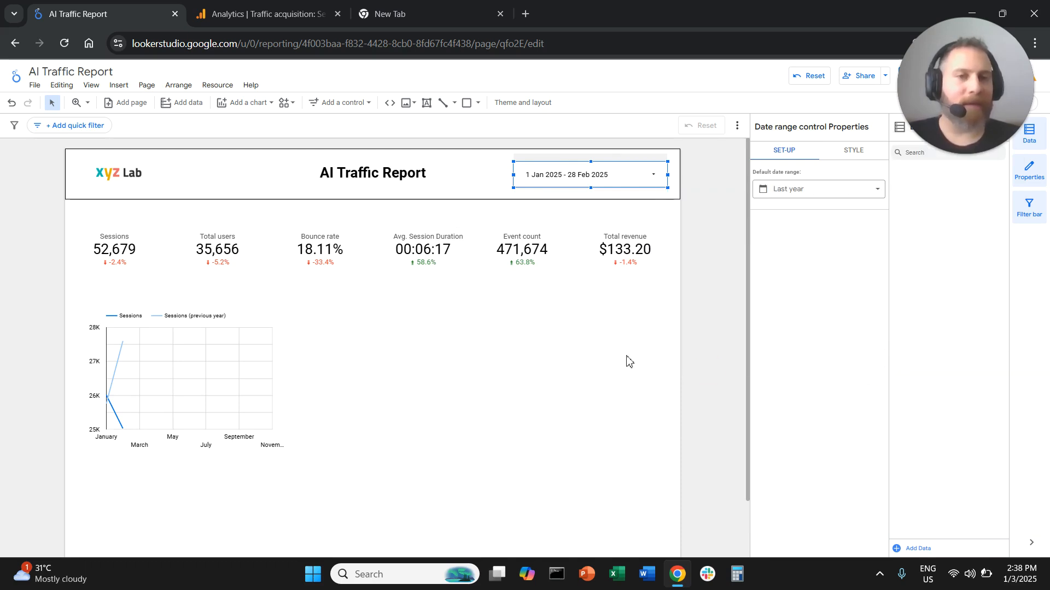
{"action": "left_click", "coordinate": [625, 351]}
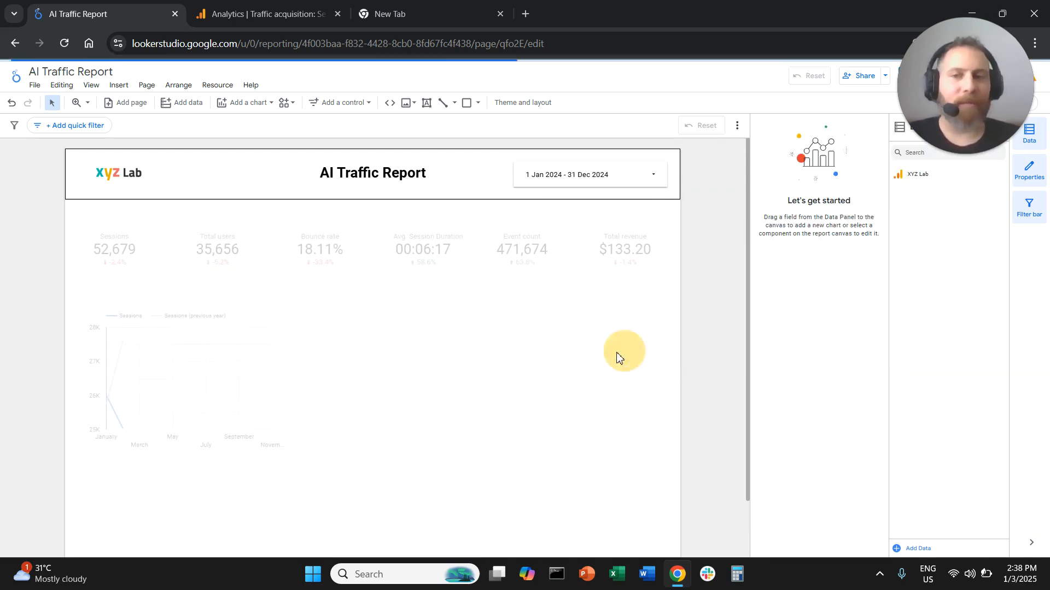
Remove the inner grid lines from the sessions time series chart
{"action": "left_click", "coordinate": [257, 321]}
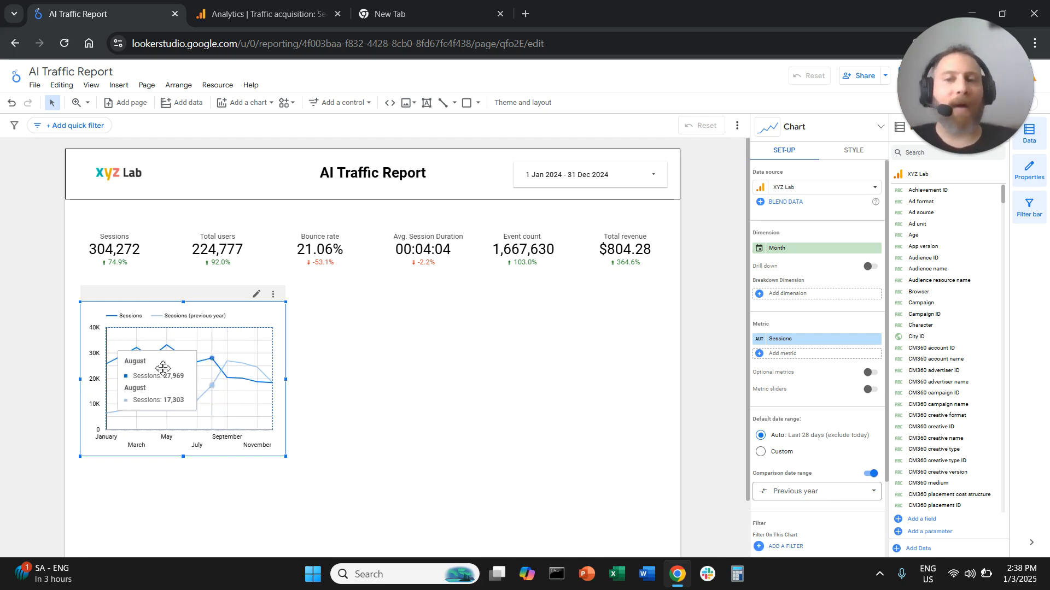
{"action": "left_click", "coordinate": [850, 150]}
{"action": "scroll", "coordinate": [810, 343], "scroll_direction": "down", "scroll_amount": 15}
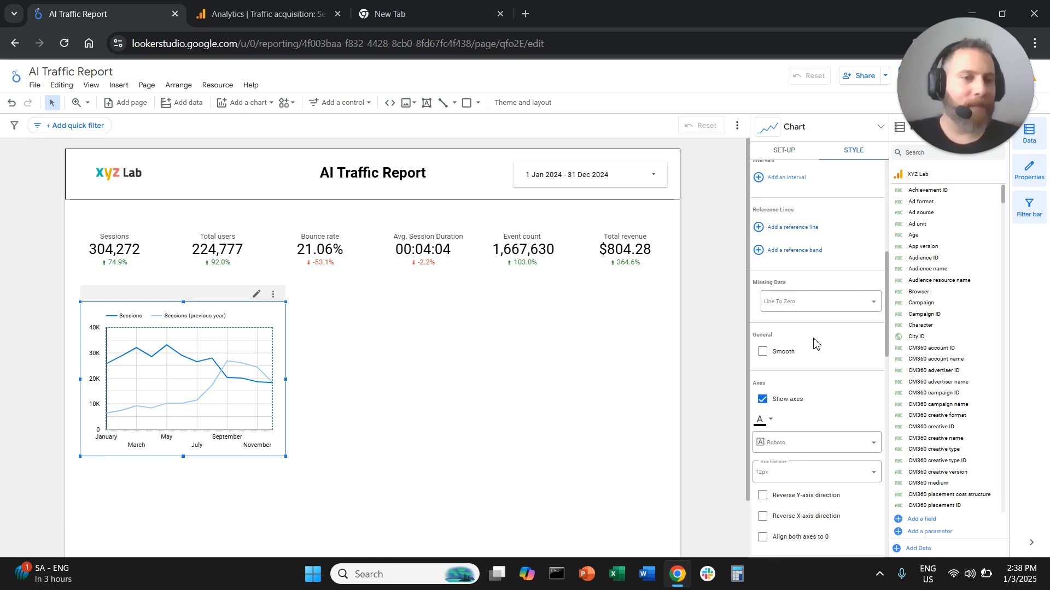
{"action": "scroll", "coordinate": [806, 343], "scroll_direction": "down", "scroll_amount": 3}
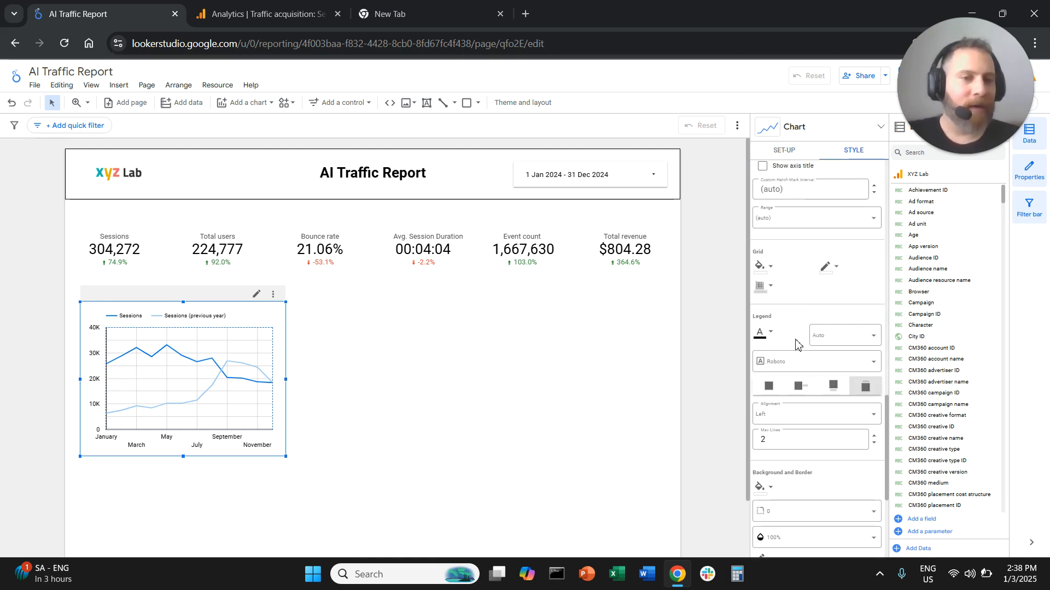
{"action": "left_click", "coordinate": [771, 293]}
{"action": "left_click", "coordinate": [883, 298]}
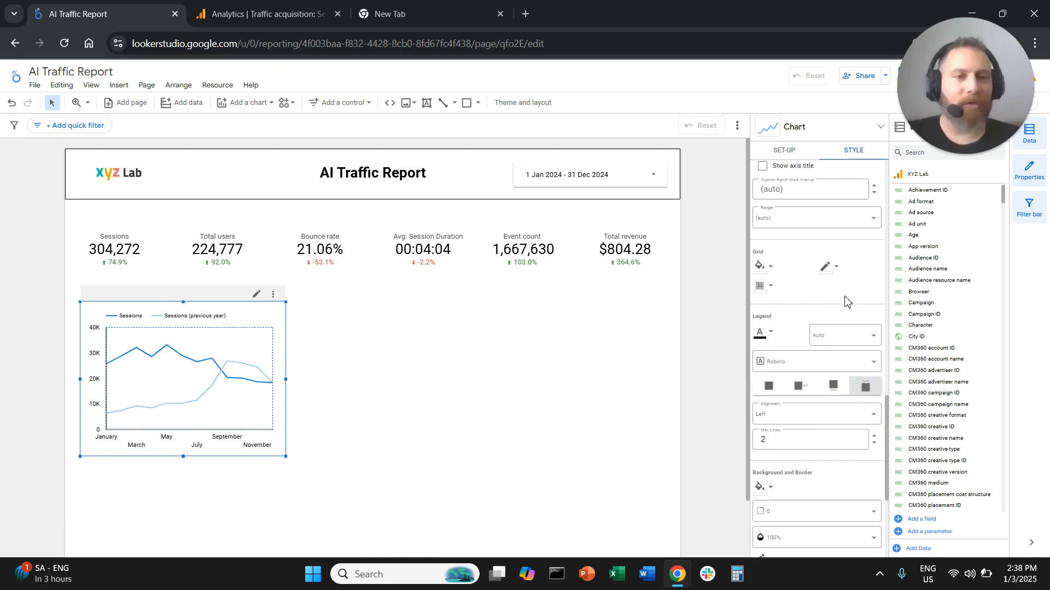
{"action": "left_click", "coordinate": [364, 367]}
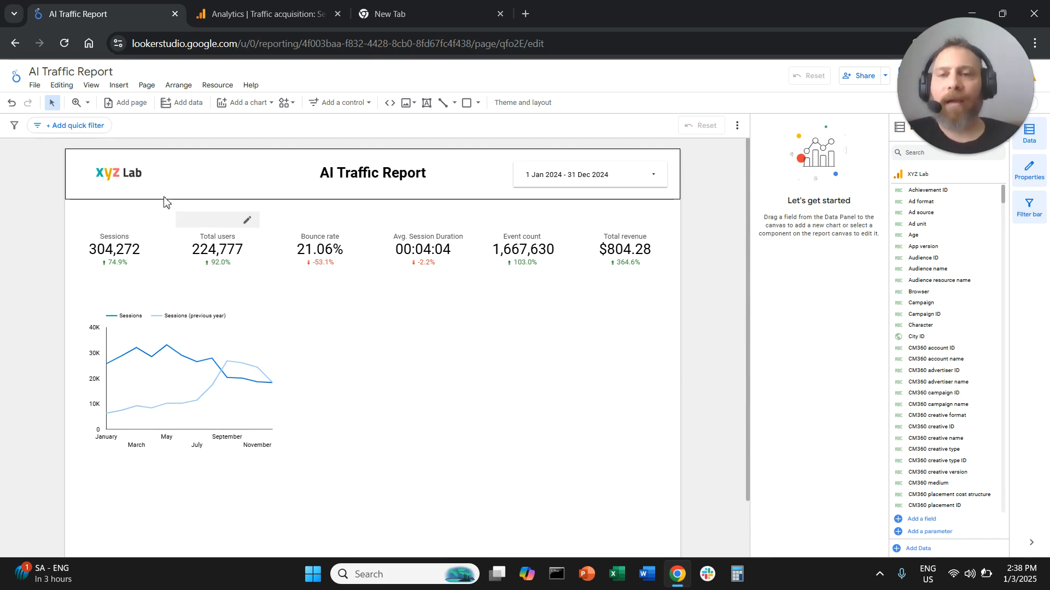
Insert a combo chart beside the sessions time series chart, keeping Month as its dimension
{"action": "left_click", "coordinate": [125, 88]}
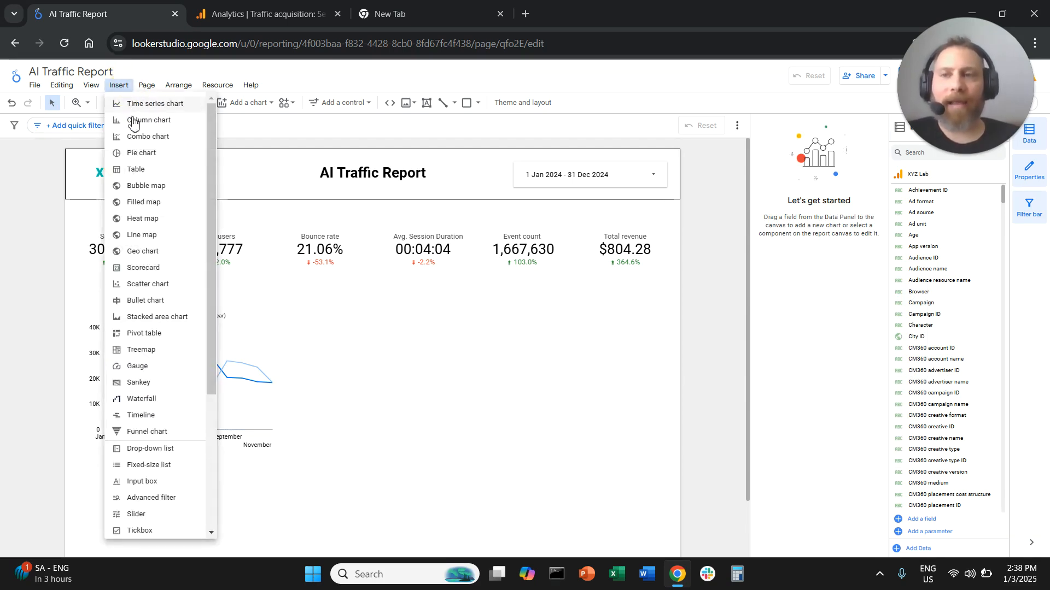
{"action": "left_click", "coordinate": [144, 137]}
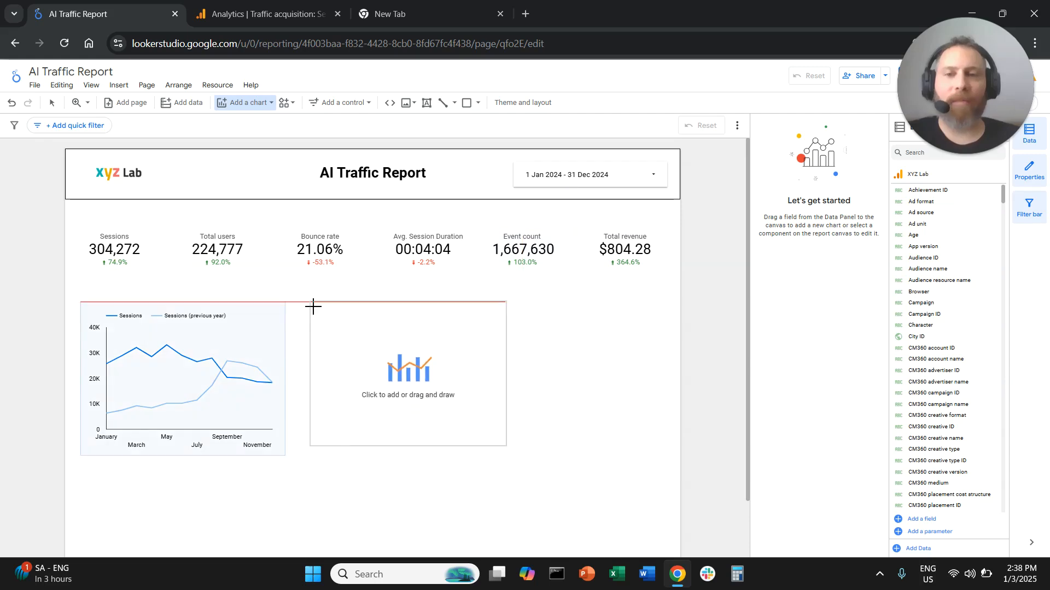
{"action": "key", "text": "Escape"}
{"action": "left_click", "coordinate": [435, 359]}
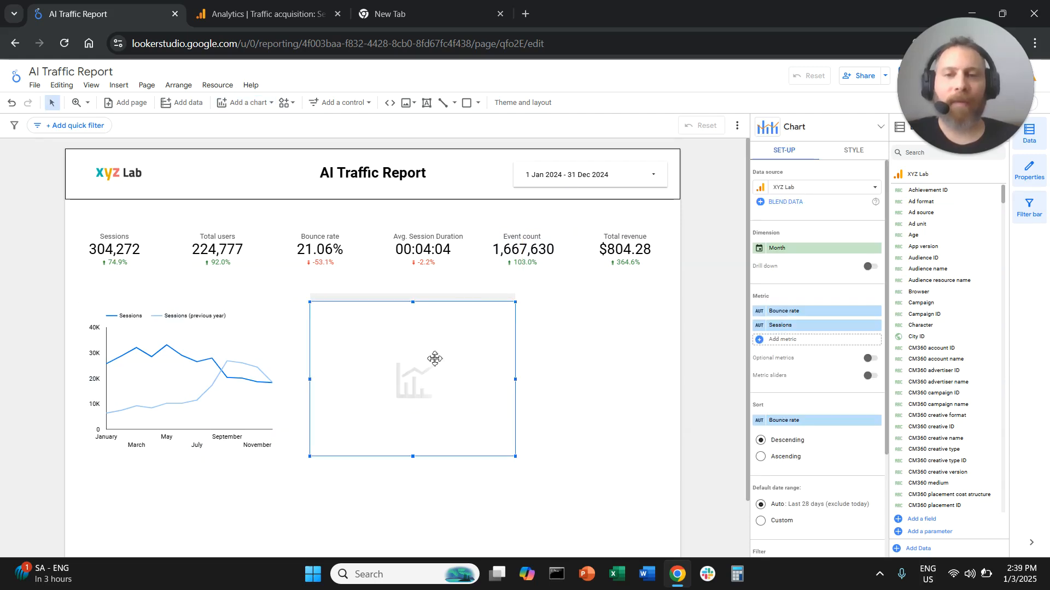
{"action": "left_click", "coordinate": [788, 247]}
{"action": "left_click", "coordinate": [803, 234]}
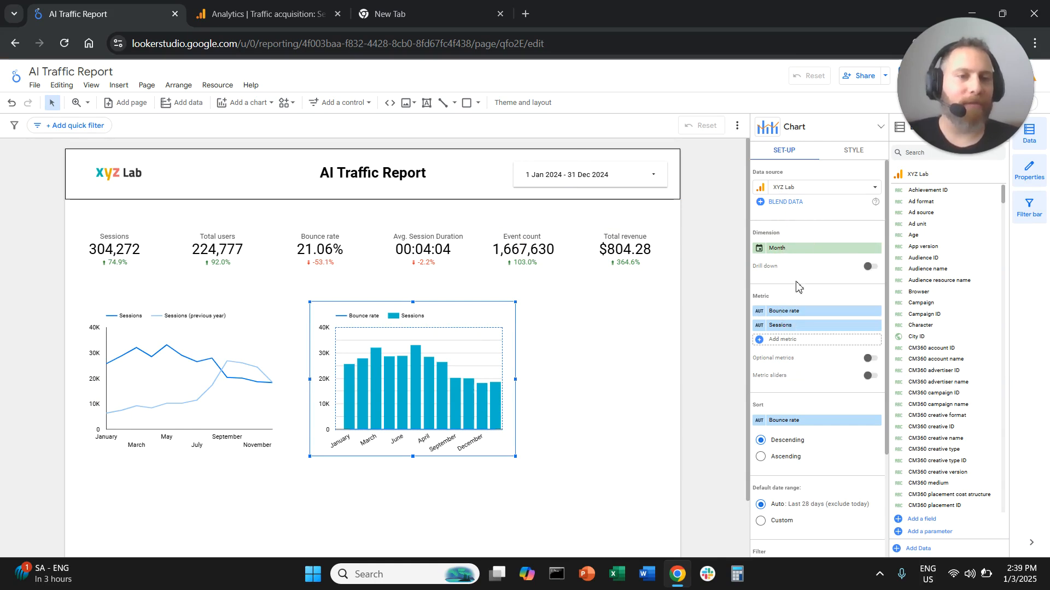
Replace the combo chart's Sessions metric with Average session duration
{"action": "left_click", "coordinate": [786, 313]}
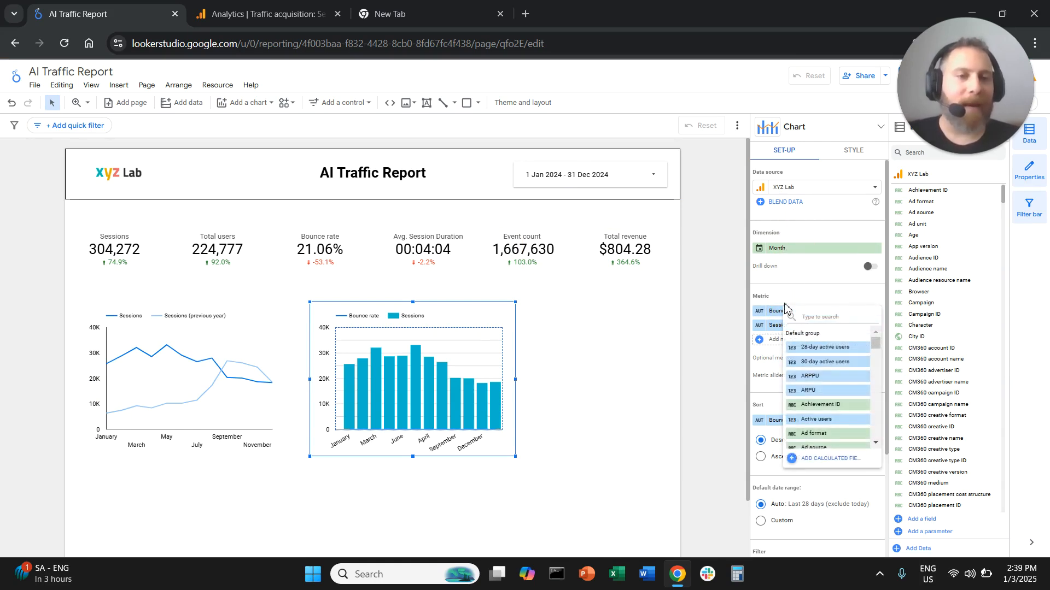
{"action": "left_click", "coordinate": [786, 300]}
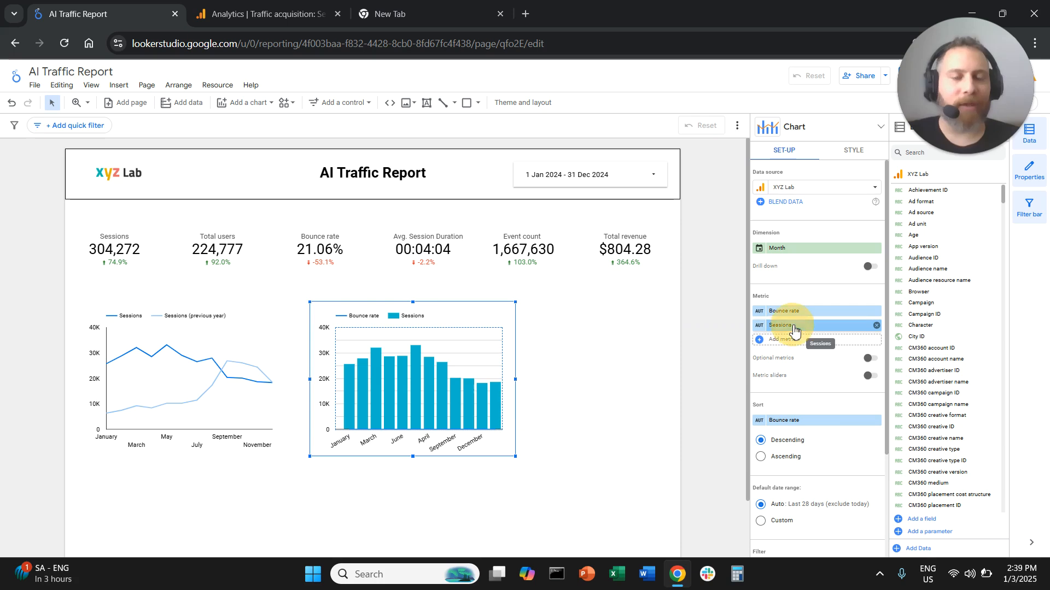
{"action": "left_click", "coordinate": [794, 328]}
{"action": "type", "text": "duration"}
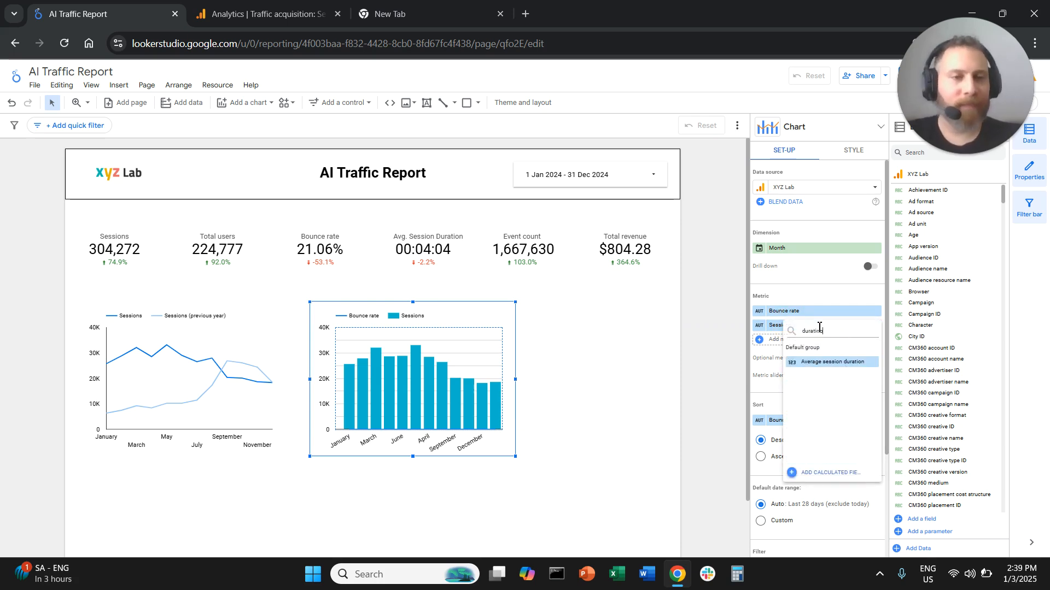
{"action": "left_click", "coordinate": [829, 362]}
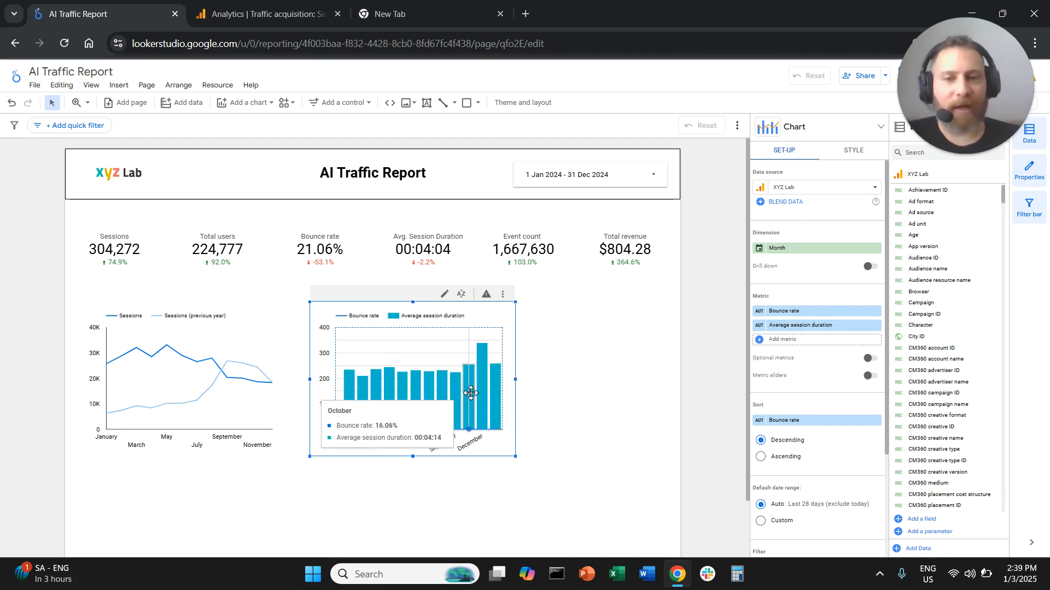
Display the combo chart's Bounce rate series as blue bars plotted on the left axis
{"action": "left_click", "coordinate": [851, 153]}
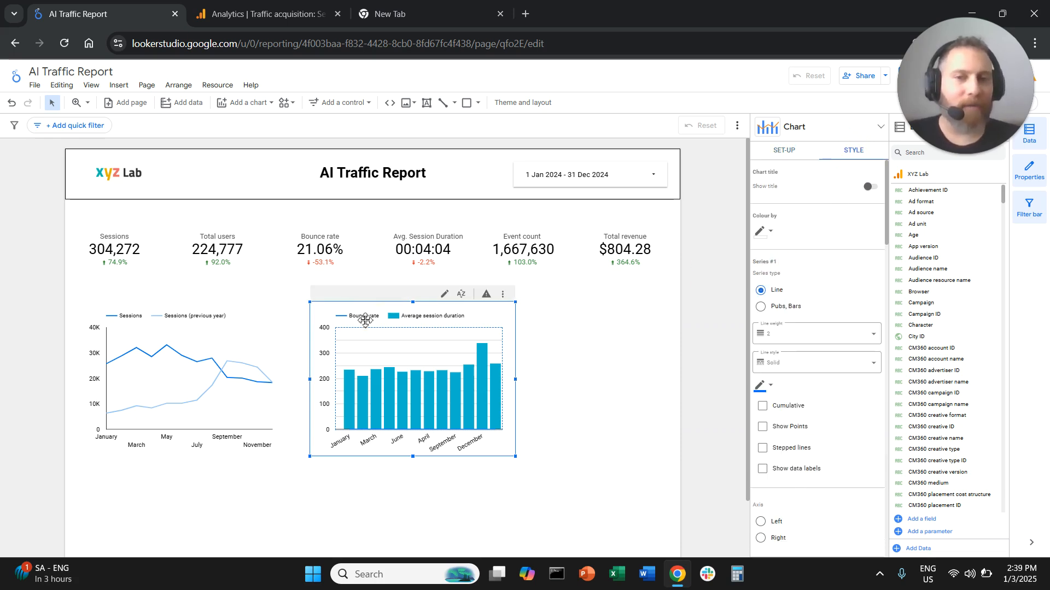
{"action": "left_click", "coordinate": [765, 309]}
{"action": "left_click", "coordinate": [768, 333]}
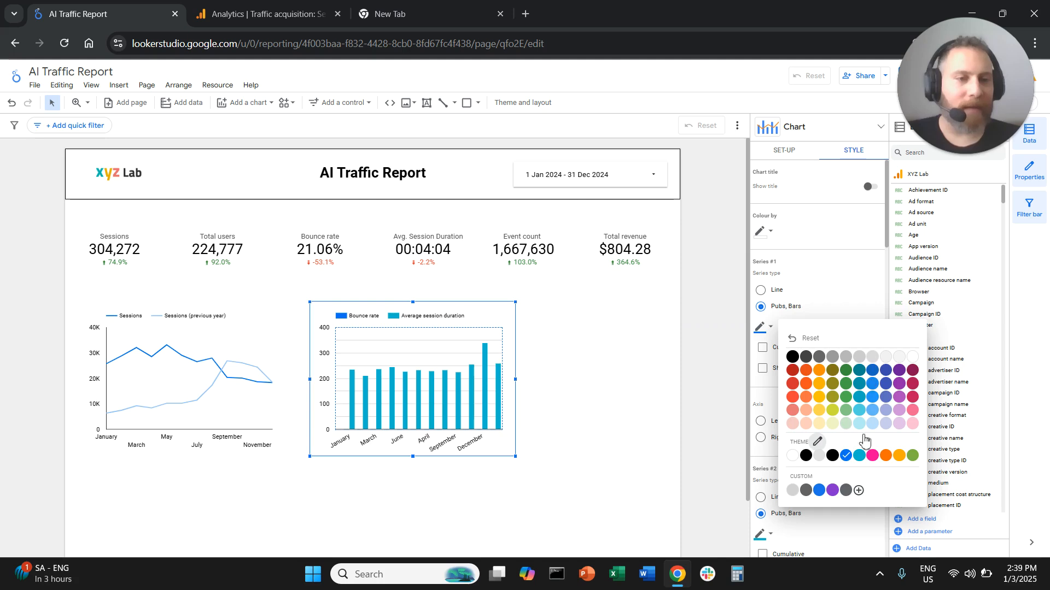
{"action": "left_click", "coordinate": [846, 459]}
{"action": "left_click", "coordinate": [819, 270]}
{"action": "scroll", "coordinate": [809, 306], "scroll_direction": "down", "scroll_amount": 2}
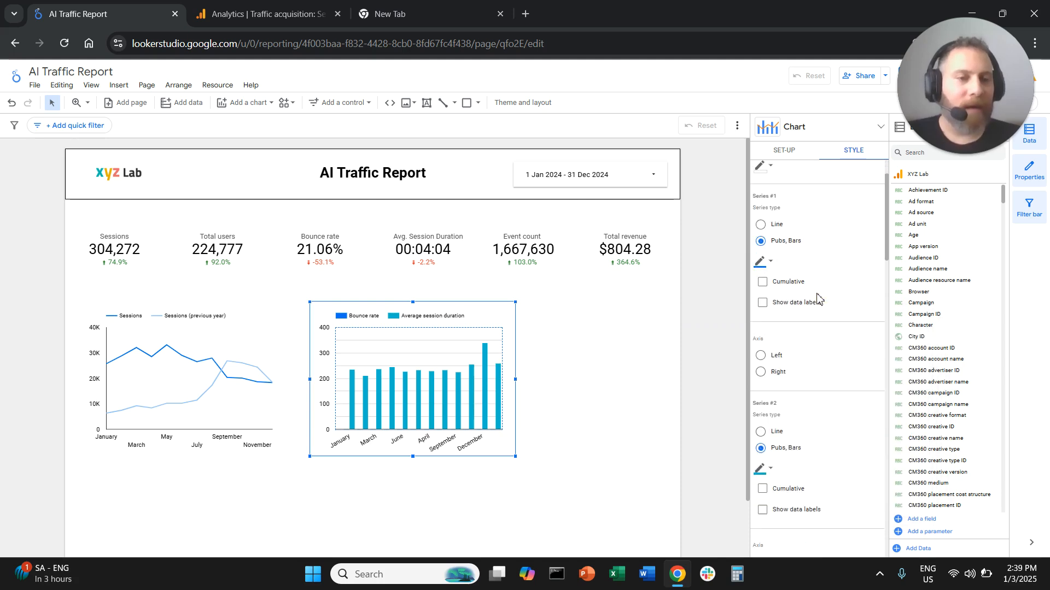
{"action": "left_click", "coordinate": [767, 353]}
Display the combo chart's Average session duration series as a line plotted on the right axis
{"action": "scroll", "coordinate": [846, 334], "scroll_direction": "down", "scroll_amount": 4}
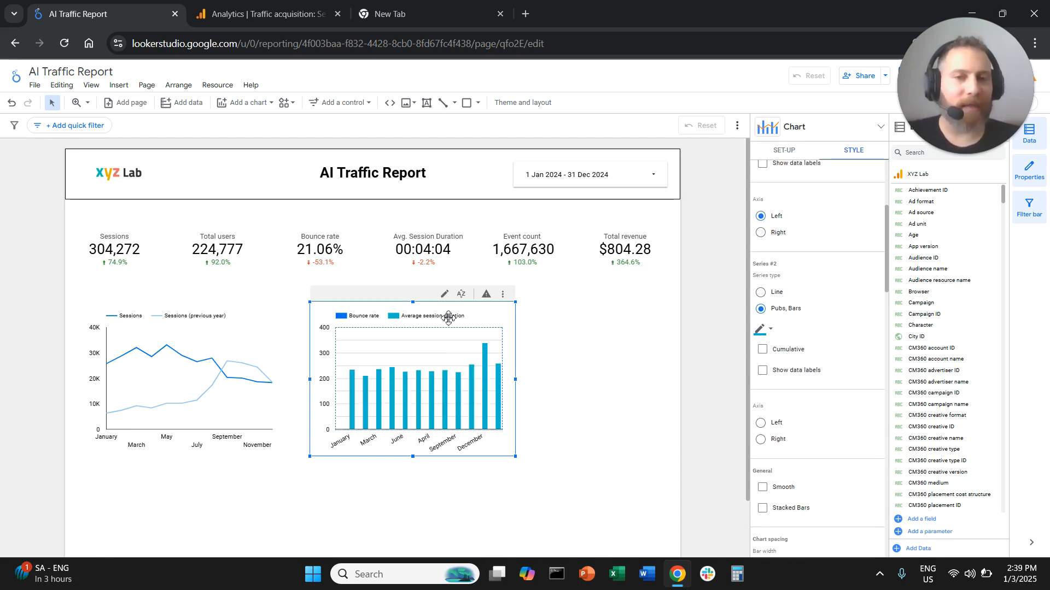
{"action": "left_click", "coordinate": [778, 295]}
{"action": "scroll", "coordinate": [784, 462], "scroll_direction": "down", "scroll_amount": 2}
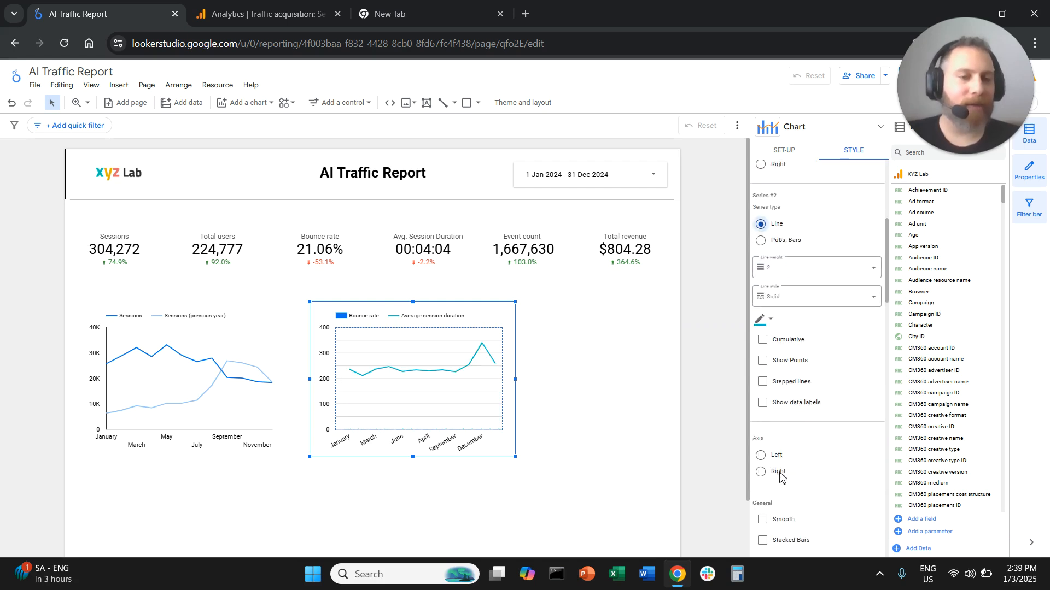
{"action": "left_click", "coordinate": [778, 474]}
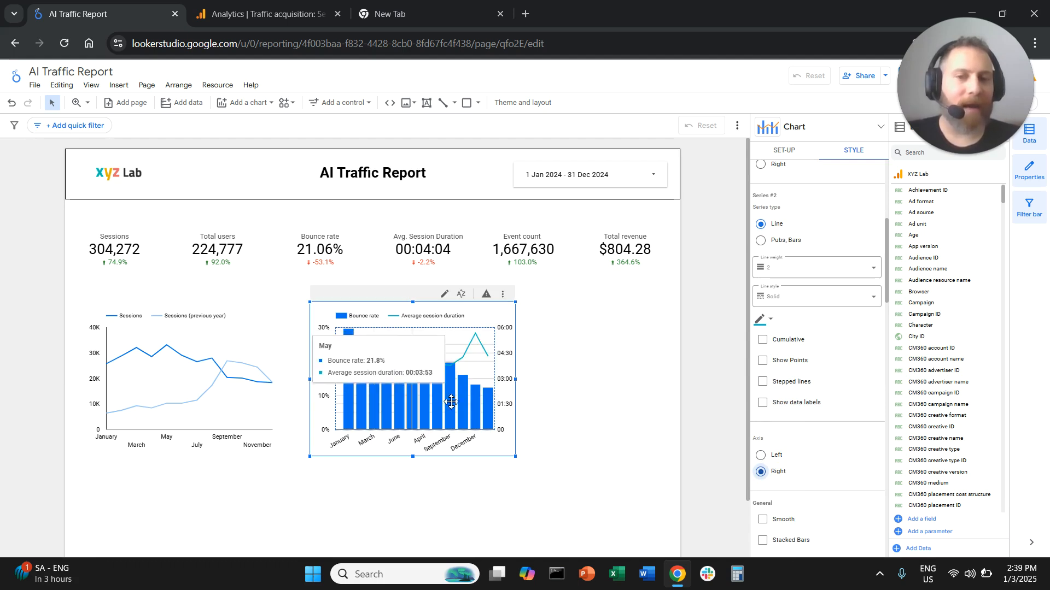
Make the inner grid lines of the combo chart transparent
{"action": "scroll", "coordinate": [819, 377], "scroll_direction": "down", "scroll_amount": 10}
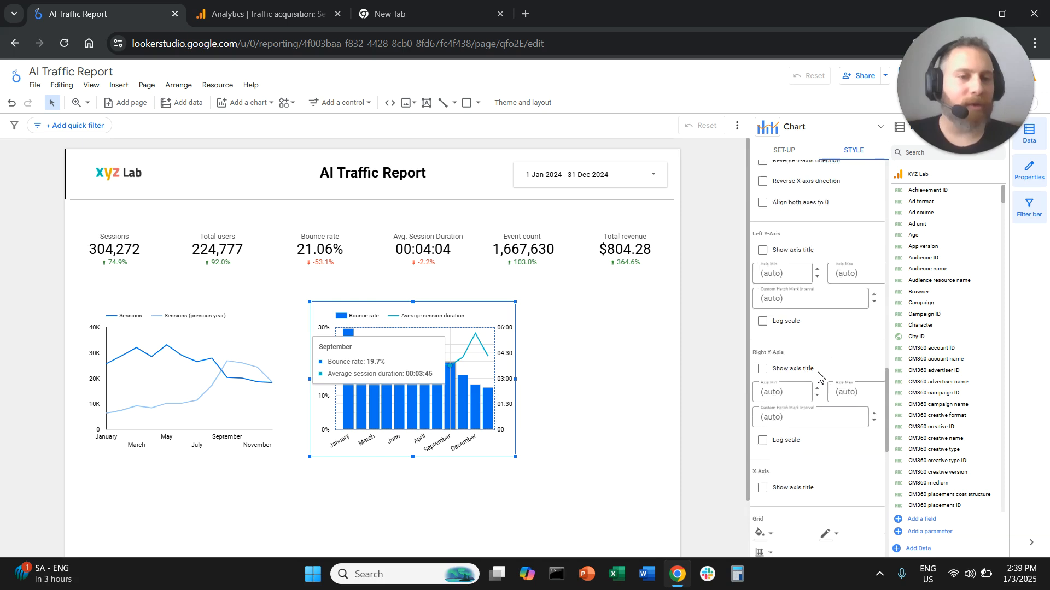
{"action": "scroll", "coordinate": [819, 377], "scroll_direction": "down", "scroll_amount": 4}
{"action": "left_click", "coordinate": [765, 376]}
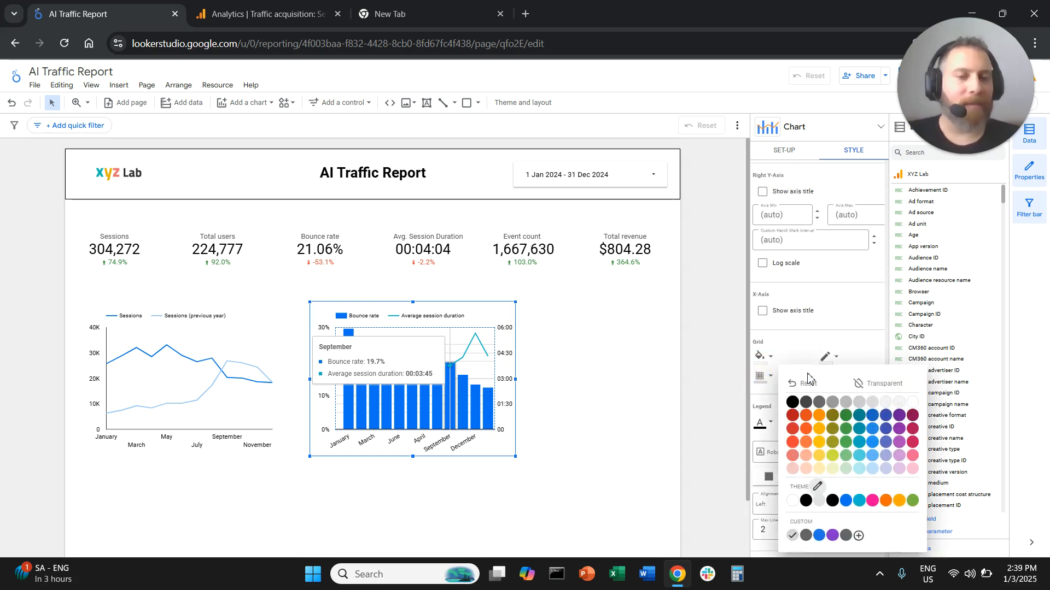
{"action": "left_click", "coordinate": [870, 386]}
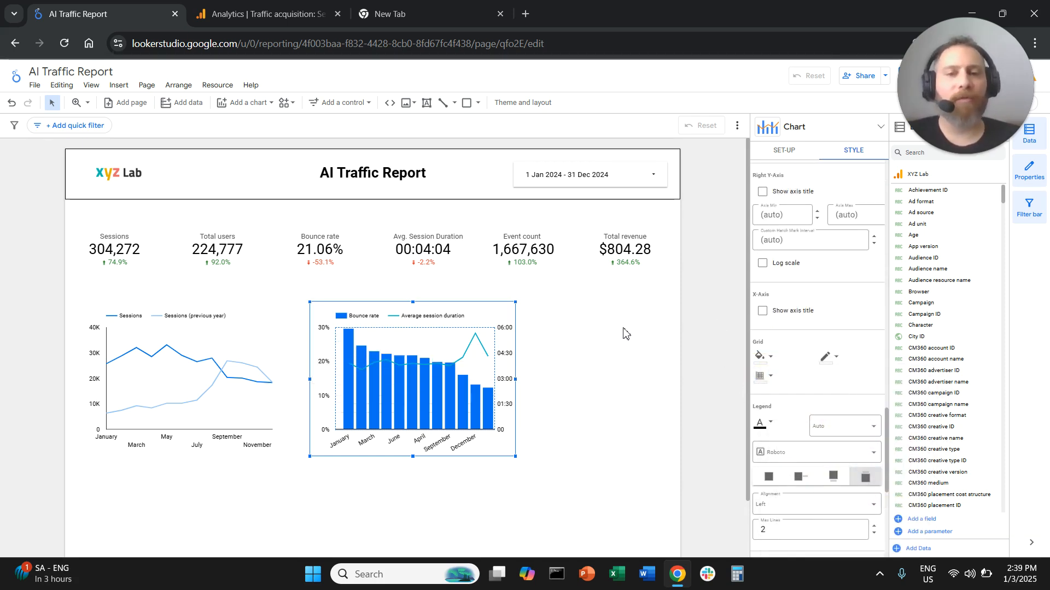
Sort the combo chart by Month in ascending order
{"action": "left_click", "coordinate": [793, 156]}
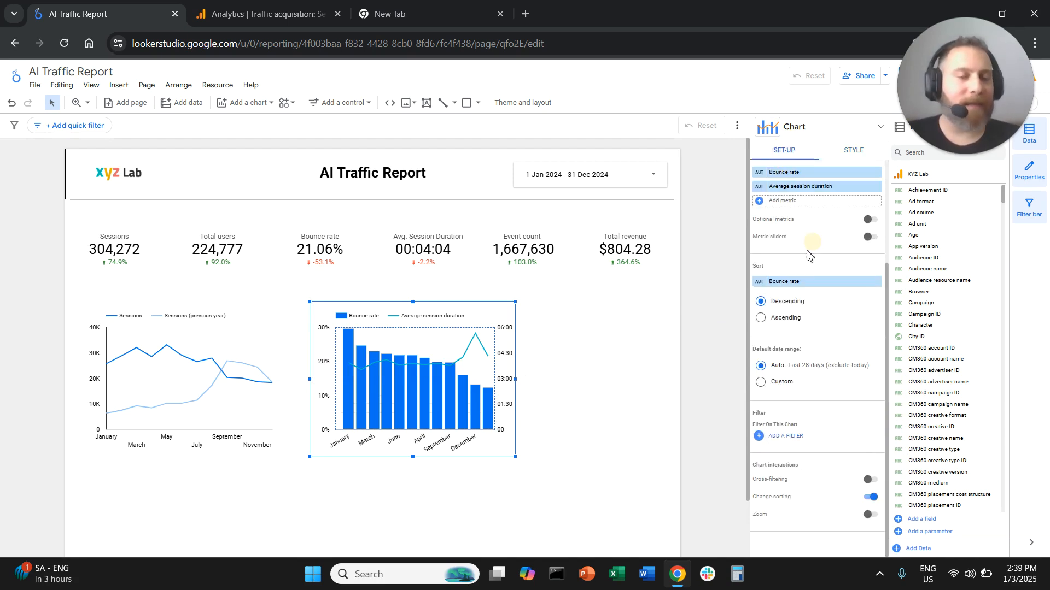
{"action": "scroll", "coordinate": [814, 353], "scroll_direction": "up", "scroll_amount": 2}
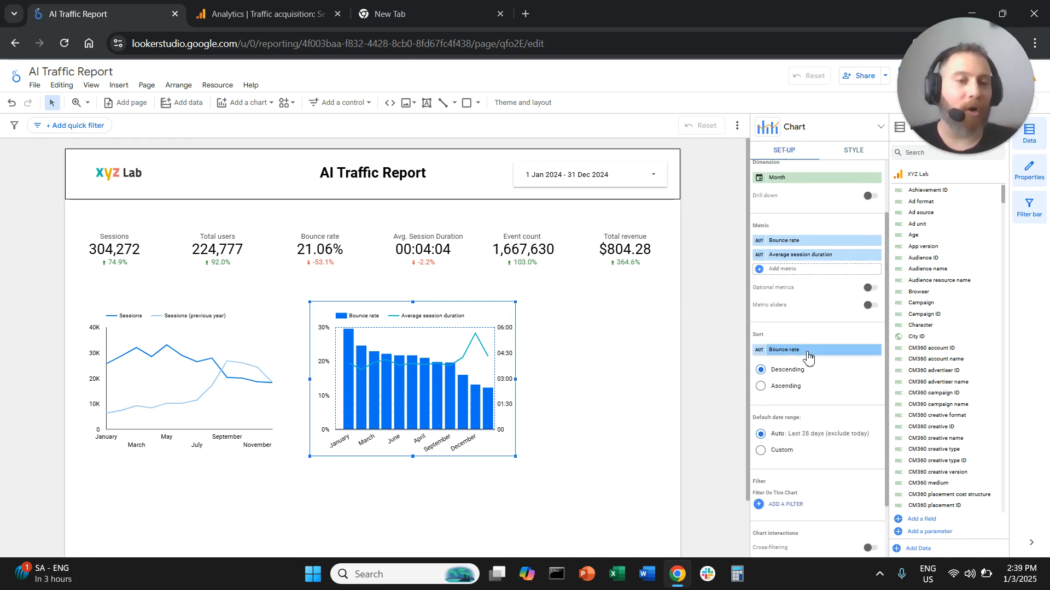
{"action": "left_click", "coordinate": [806, 354]}
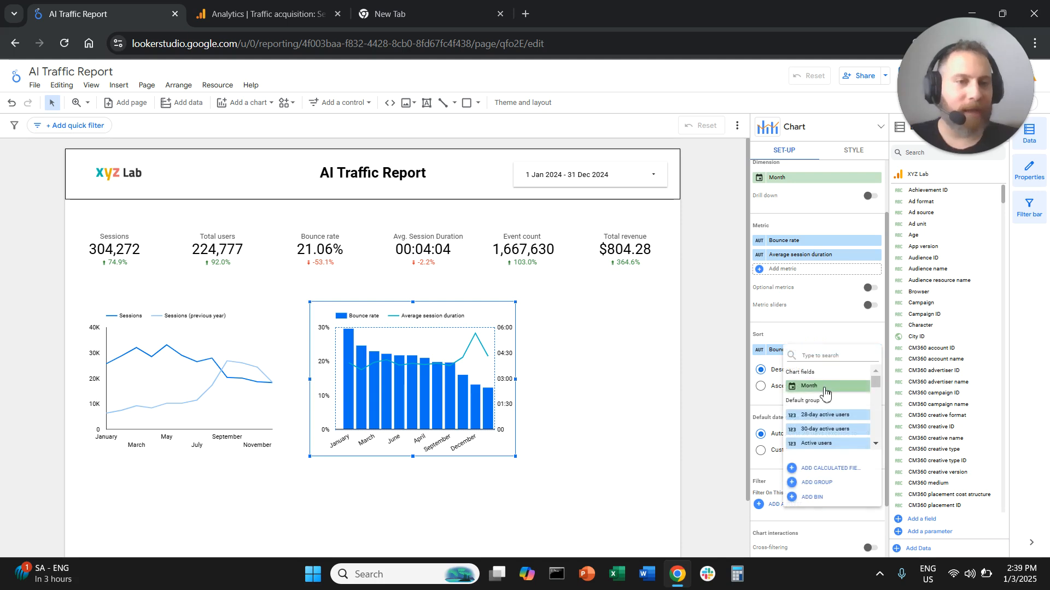
{"action": "left_click", "coordinate": [804, 385]}
{"action": "left_click", "coordinate": [781, 386]}
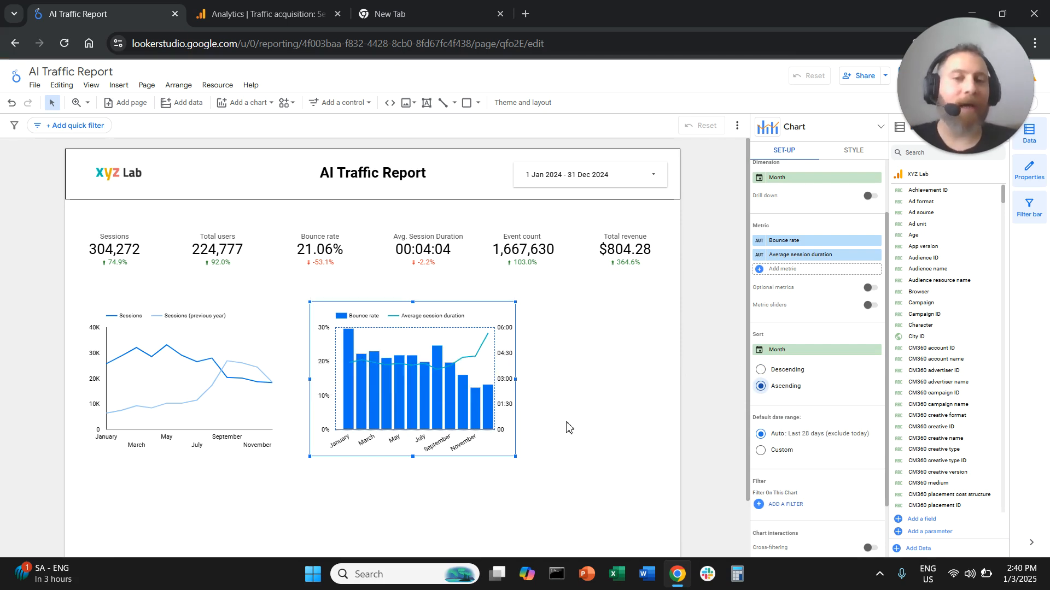
Insert a column chart to the right of the combo chart, below the Total revenue scorecard
{"action": "left_click", "coordinate": [121, 86]}
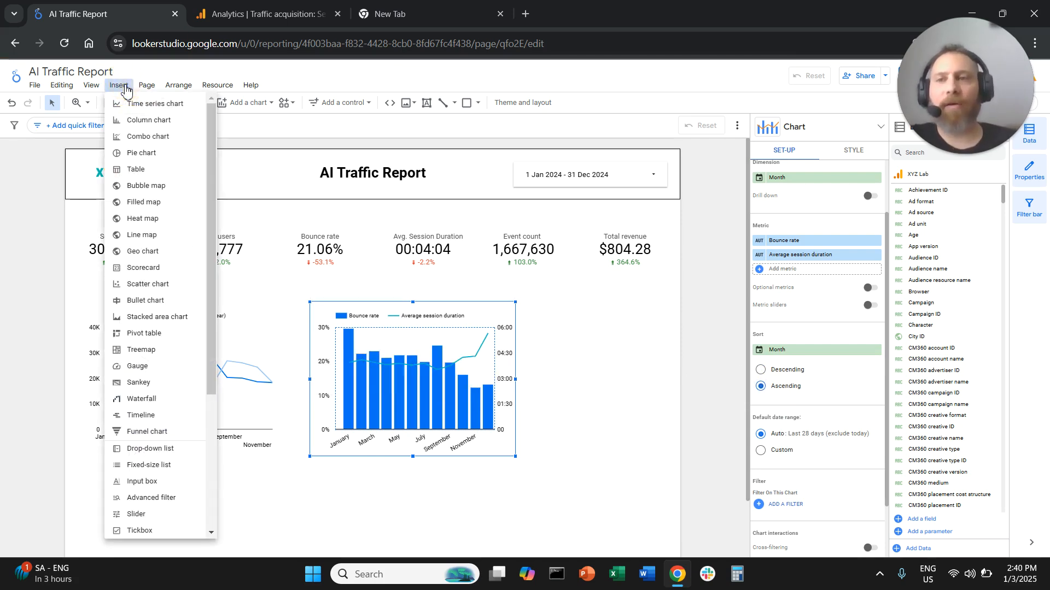
{"action": "left_click", "coordinate": [140, 121]}
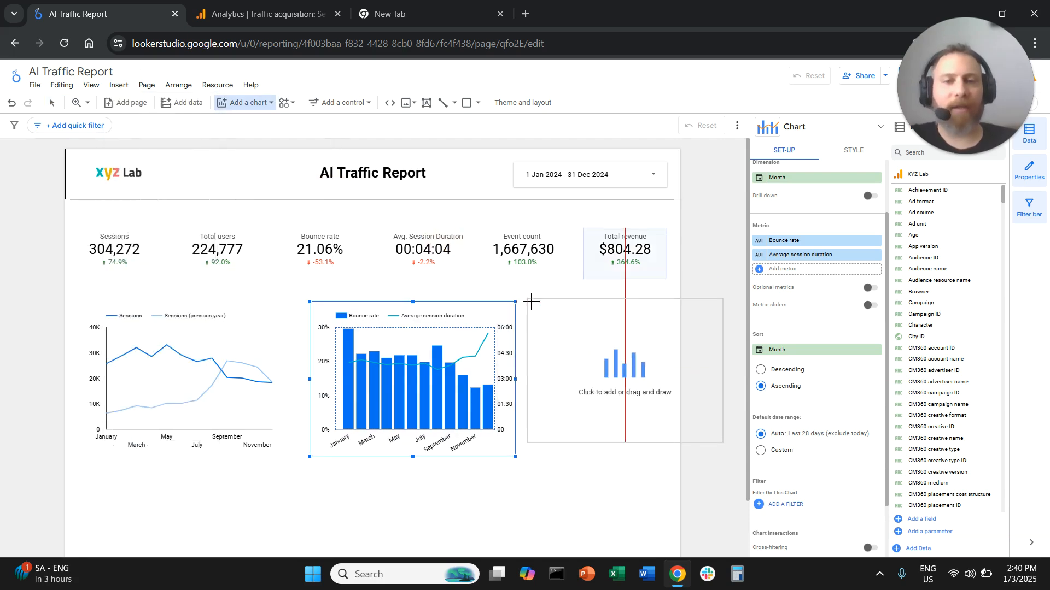
{"action": "left_click", "coordinate": [536, 303]}
Change the new column chart's metric to Total revenue
{"action": "left_click", "coordinate": [809, 273]}
{"action": "type", "text": "revenue"}
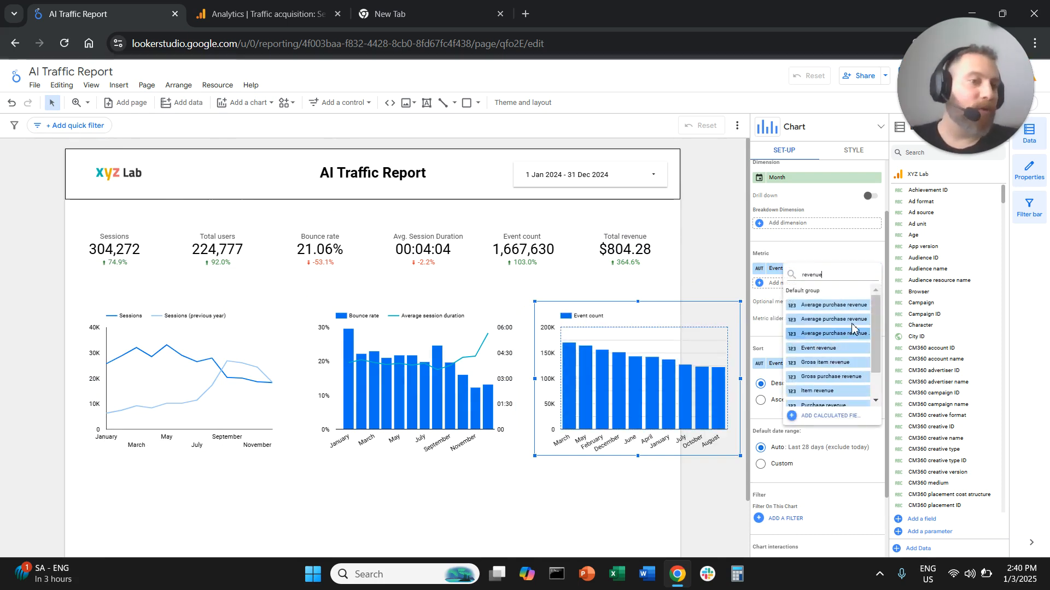
{"action": "left_click_drag", "start_coordinate": [877, 326], "coordinate": [875, 363]}
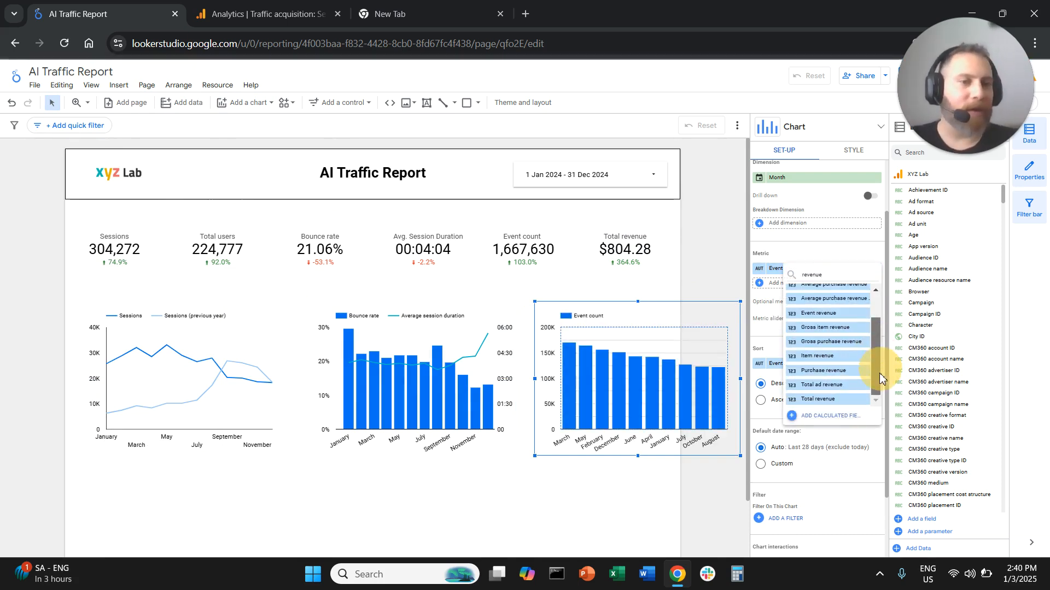
{"action": "left_click", "coordinate": [826, 399]}
Sort the Total revenue column chart by Month in ascending order
{"action": "scroll", "coordinate": [811, 315], "scroll_direction": "up", "scroll_amount": 1}
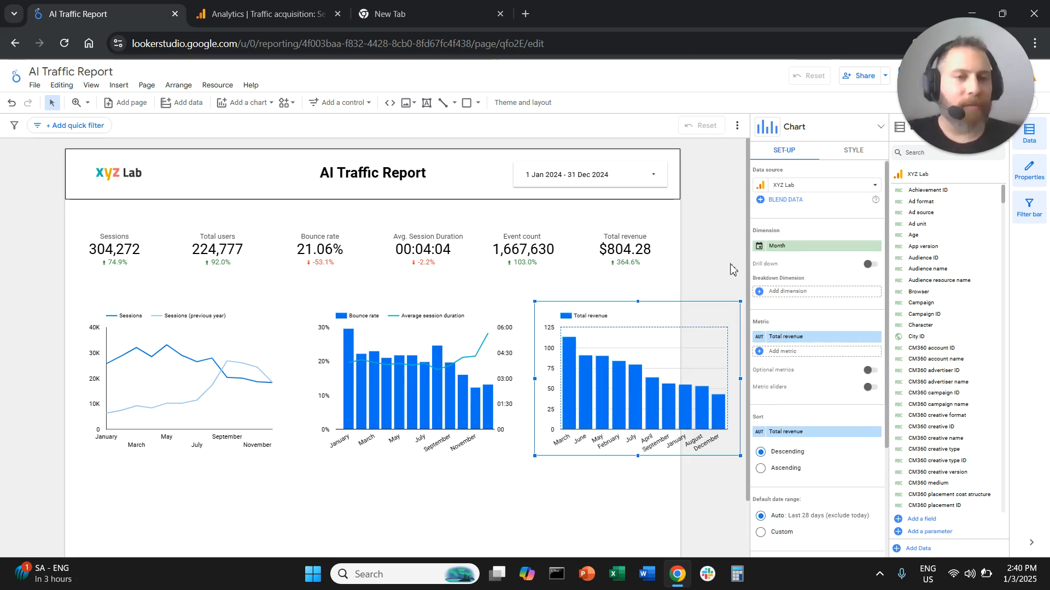
{"action": "left_click", "coordinate": [795, 432]}
{"action": "left_click", "coordinate": [830, 434]}
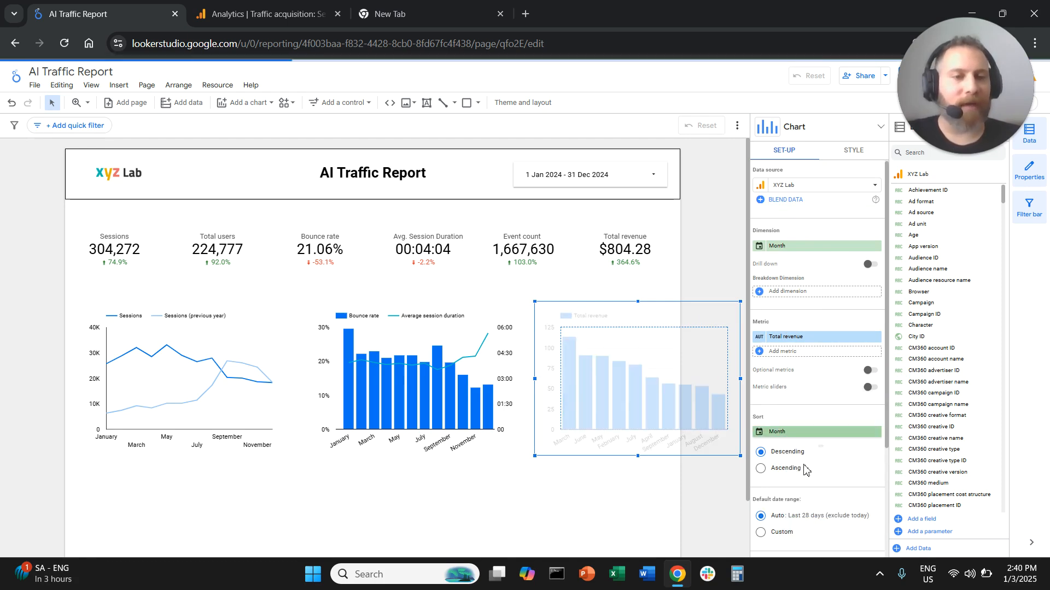
{"action": "left_click", "coordinate": [774, 474]}
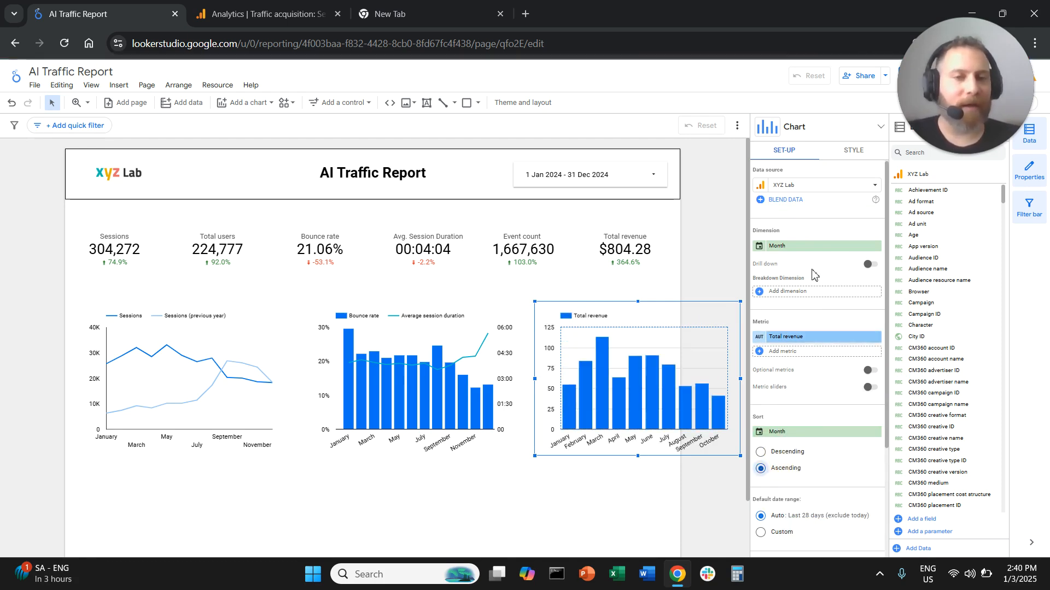
Make the inner grid lines of the Total revenue column chart transparent
{"action": "left_click", "coordinate": [854, 150]}
{"action": "scroll", "coordinate": [829, 344], "scroll_direction": "down", "scroll_amount": 10}
{"action": "scroll", "coordinate": [831, 366], "scroll_direction": "down", "scroll_amount": 4}
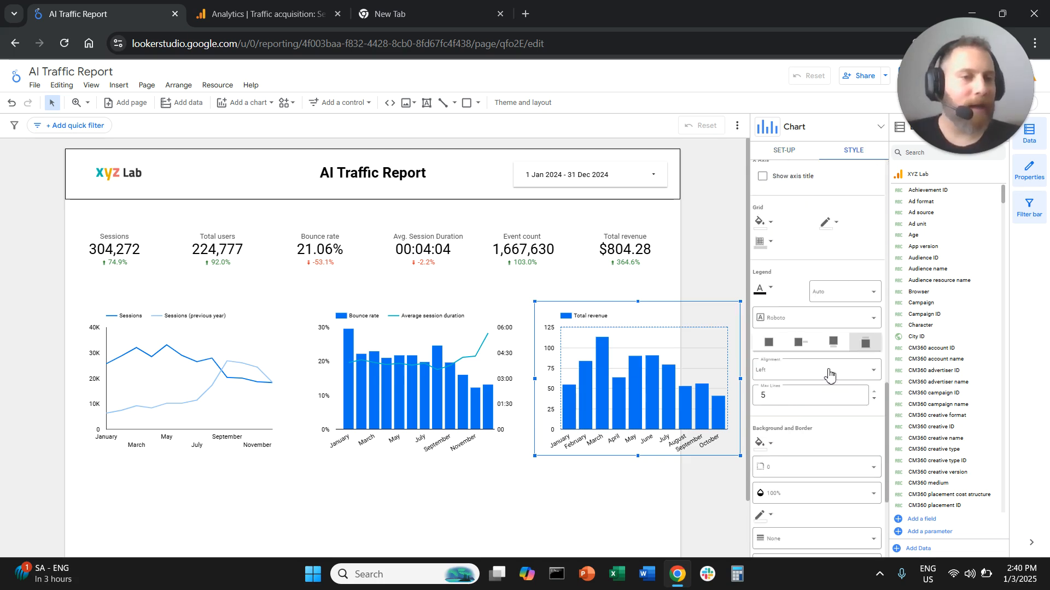
{"action": "left_click", "coordinate": [761, 214]}
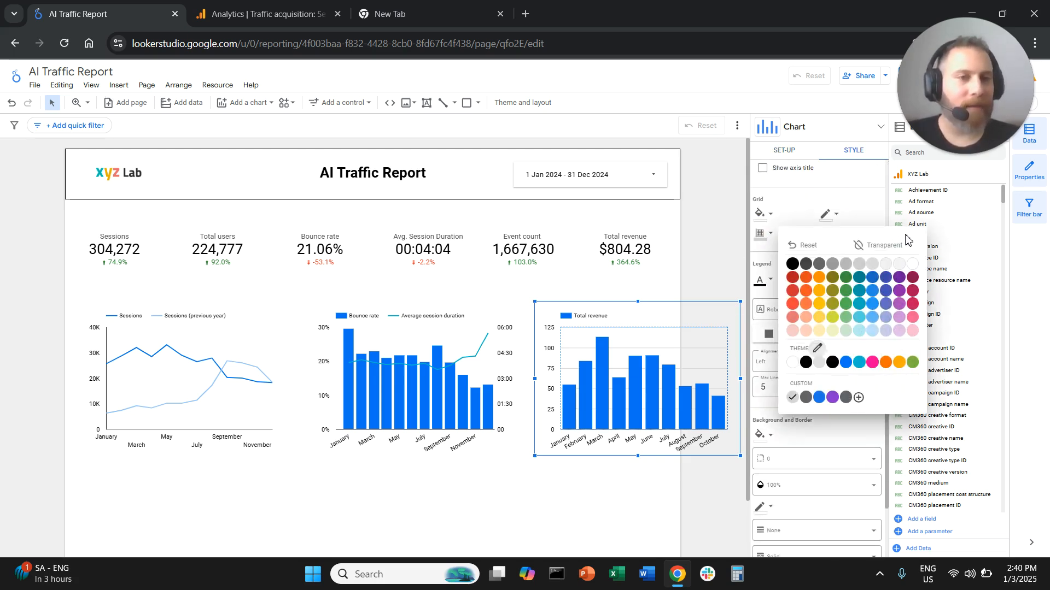
{"action": "left_click", "coordinate": [710, 260]}
Narrow the three charts below the scorecards and arrange them in one row within the page width
{"action": "left_click_drag", "start_coordinate": [75, 318], "coordinate": [670, 379]}
{"action": "left_click_drag", "start_coordinate": [81, 379], "coordinate": [79, 383]}
{"action": "left_click", "coordinate": [377, 499]}
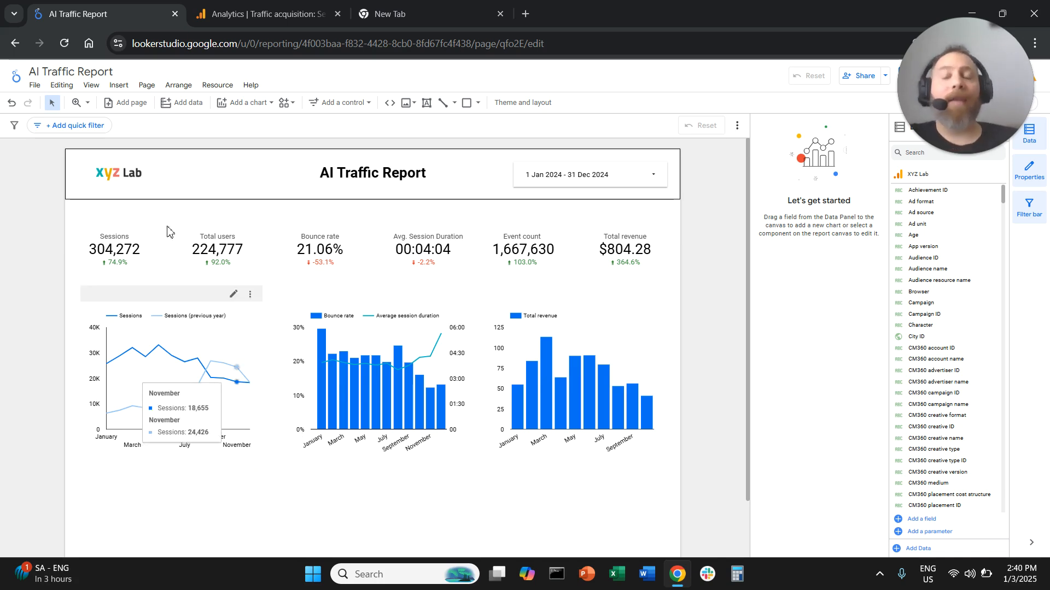
Insert a table below the sessions time series chart
{"action": "left_click", "coordinate": [117, 86]}
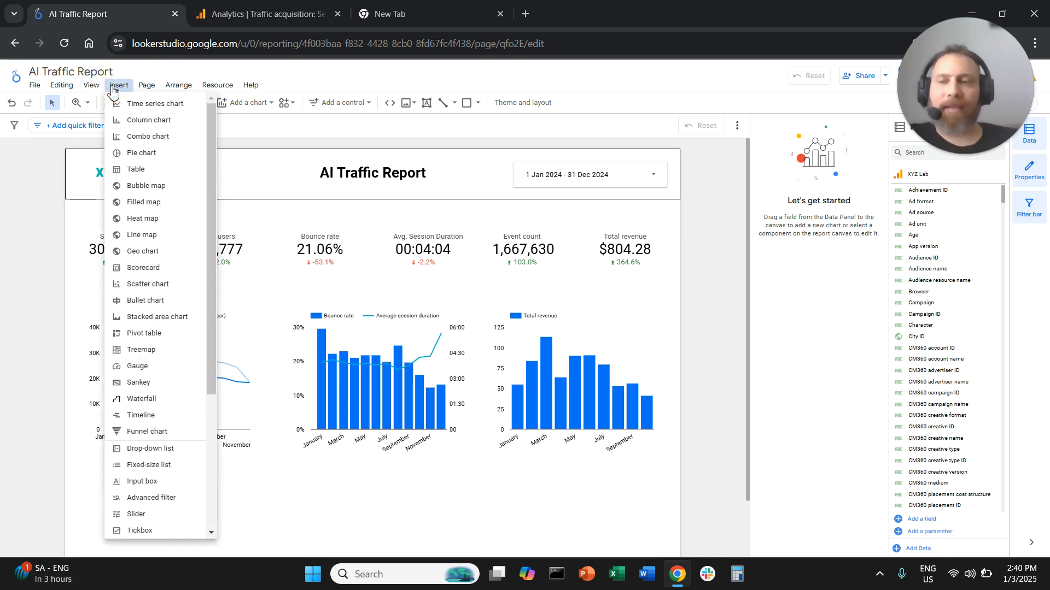
{"action": "left_click", "coordinate": [140, 175]}
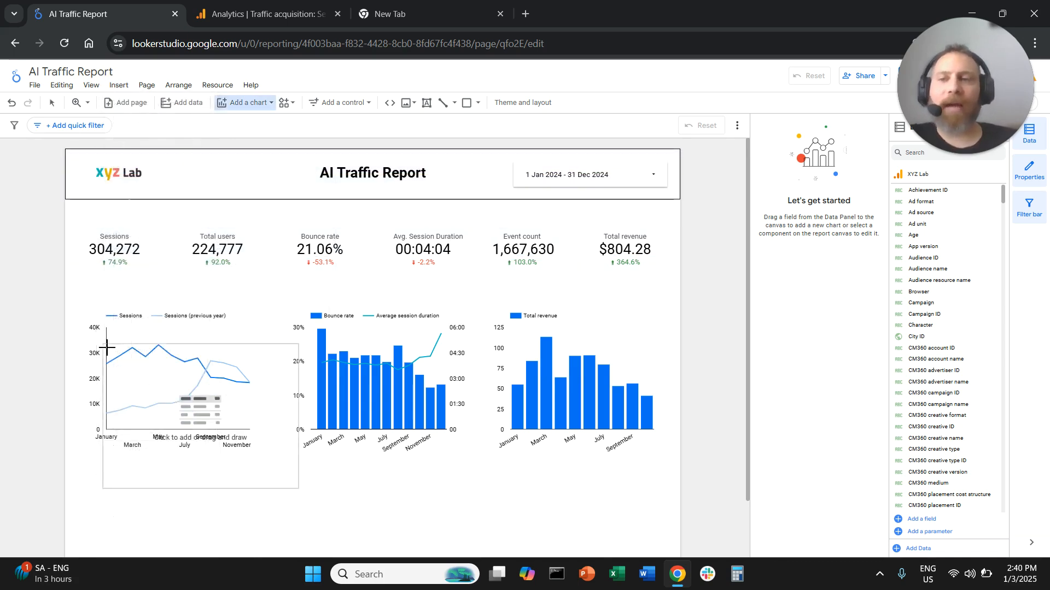
{"action": "scroll", "coordinate": [82, 383], "scroll_direction": "down", "scroll_amount": 2}
{"action": "key", "text": "Escape"}
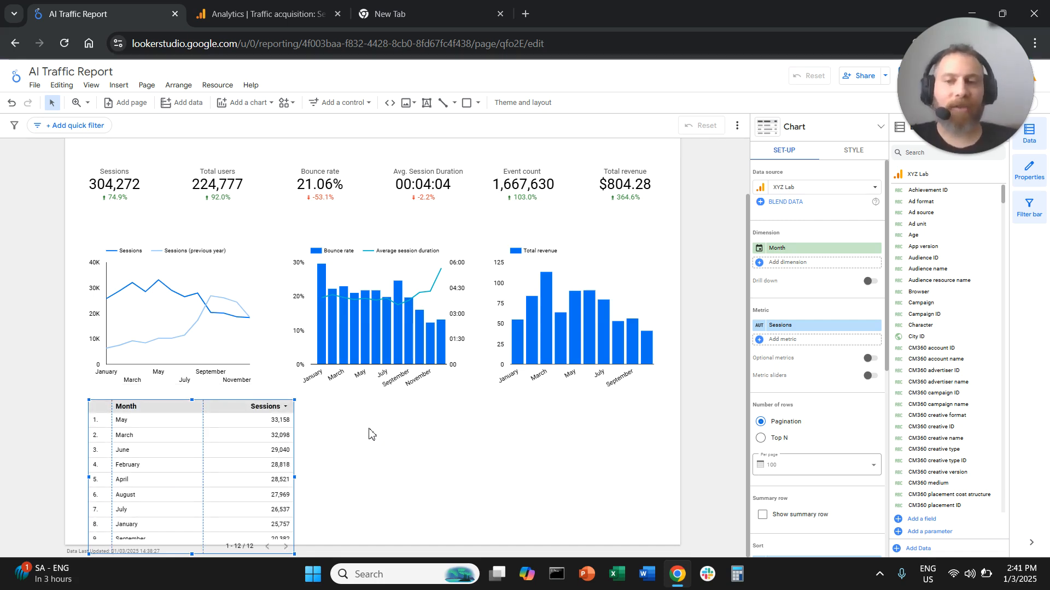
{"action": "scroll", "coordinate": [371, 434], "scroll_direction": "up", "scroll_amount": 2}
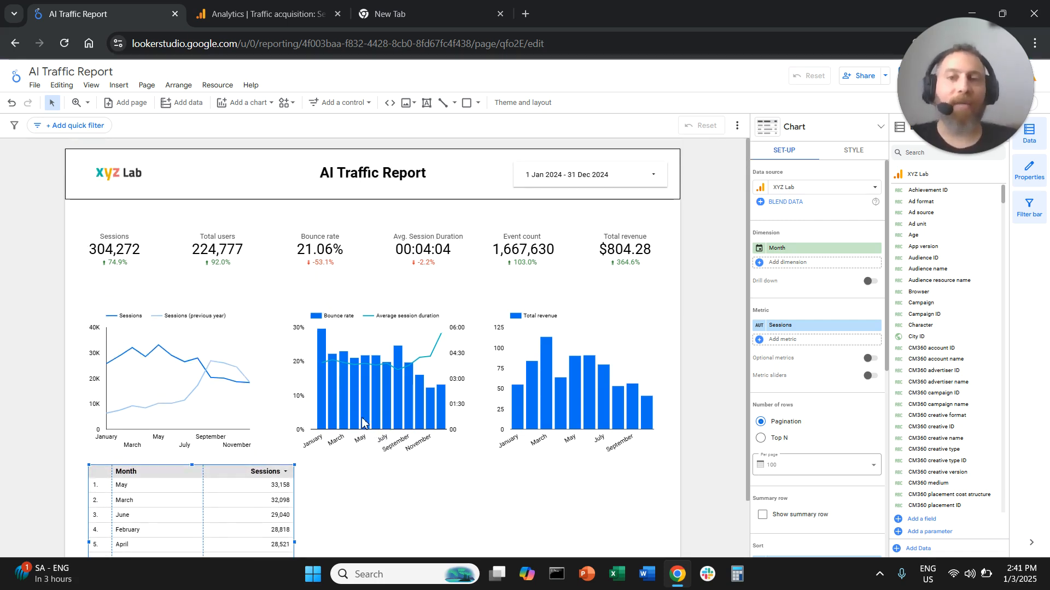
Set the current page's canvas height to 3000 px
{"action": "left_click", "coordinate": [148, 87]}
{"action": "left_click", "coordinate": [183, 153]}
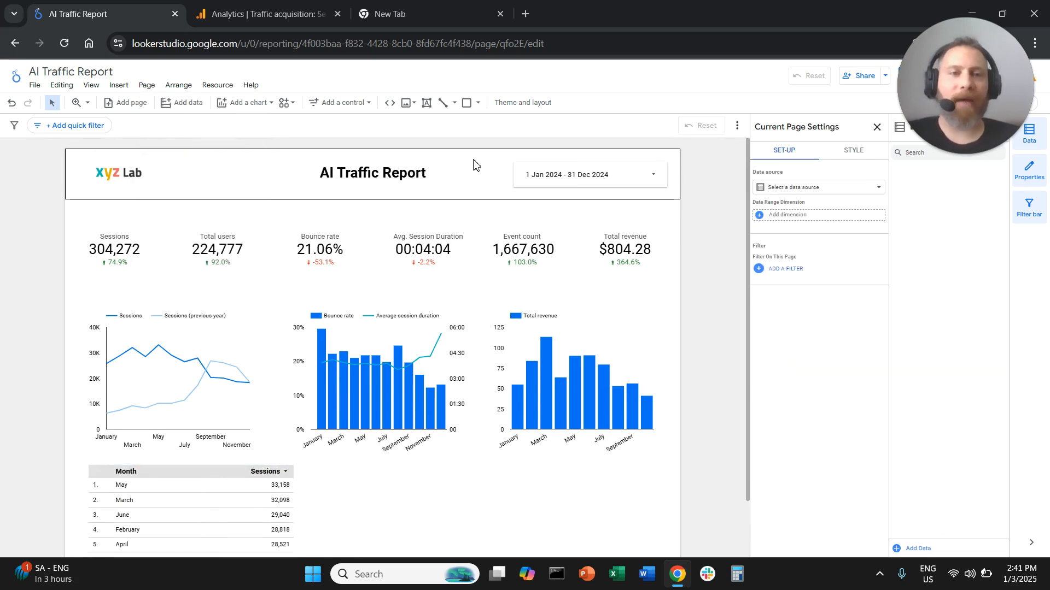
{"action": "left_click", "coordinate": [852, 157]}
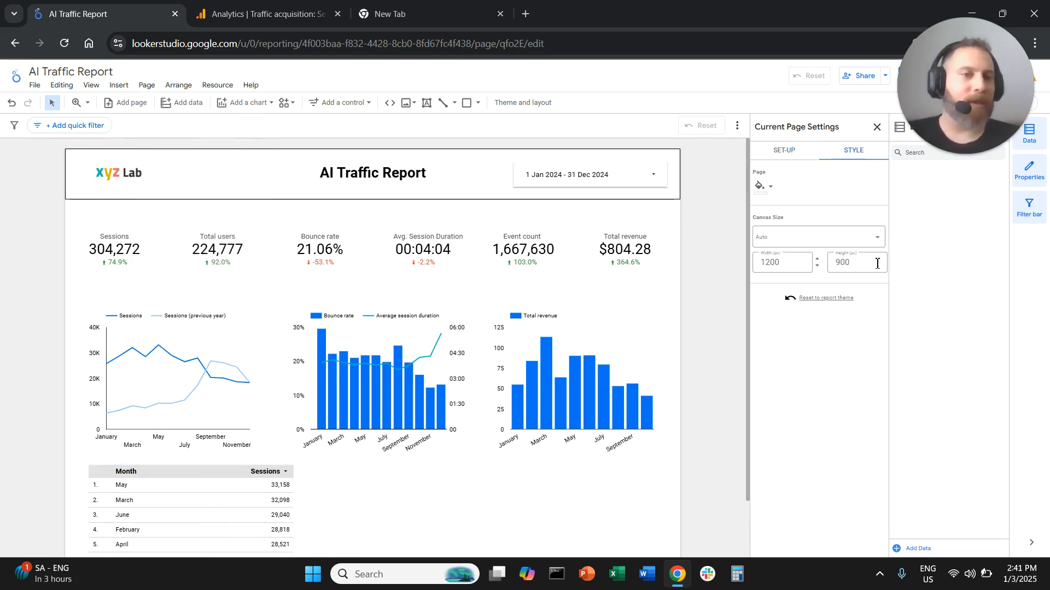
{"action": "left_click", "coordinate": [851, 263]}
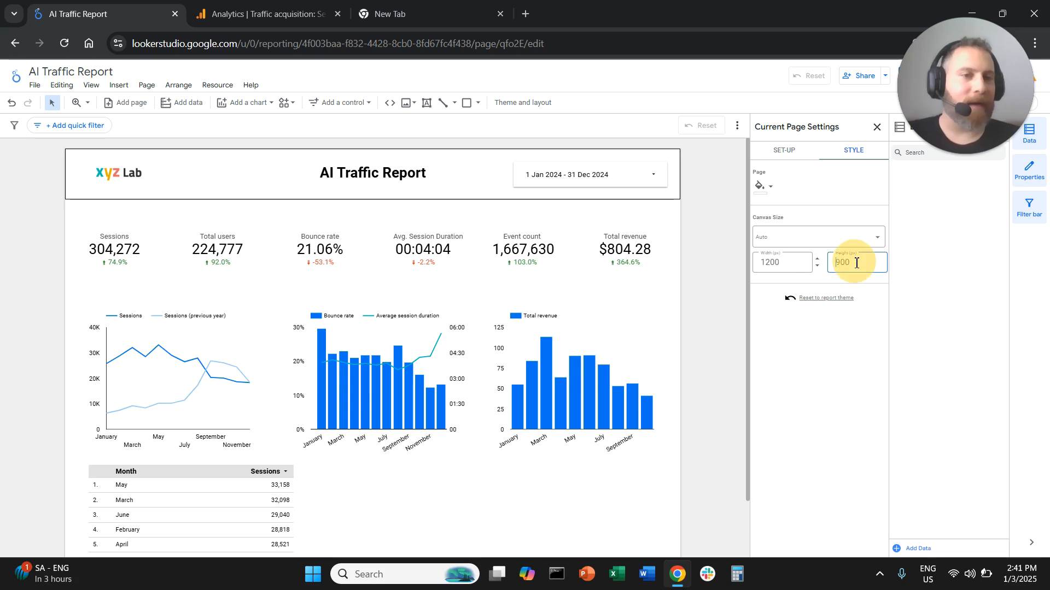
{"action": "type", "text": "3000"}
{"action": "left_click", "coordinate": [709, 270]}
{"action": "scroll", "coordinate": [681, 320], "scroll_direction": "down", "scroll_amount": 10}
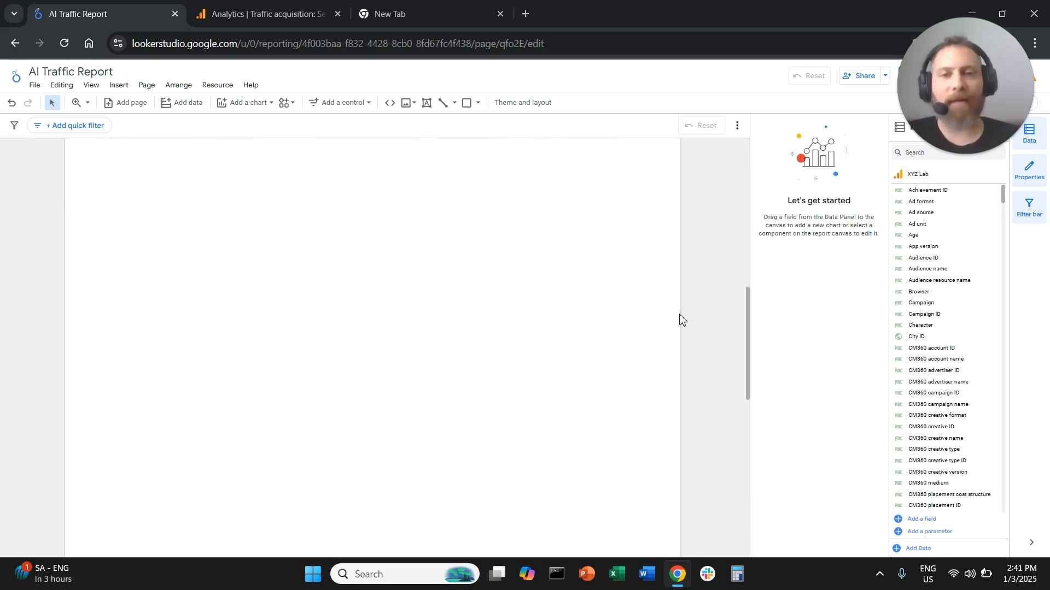
{"action": "scroll", "coordinate": [592, 351], "scroll_direction": "up", "scroll_amount": 10}
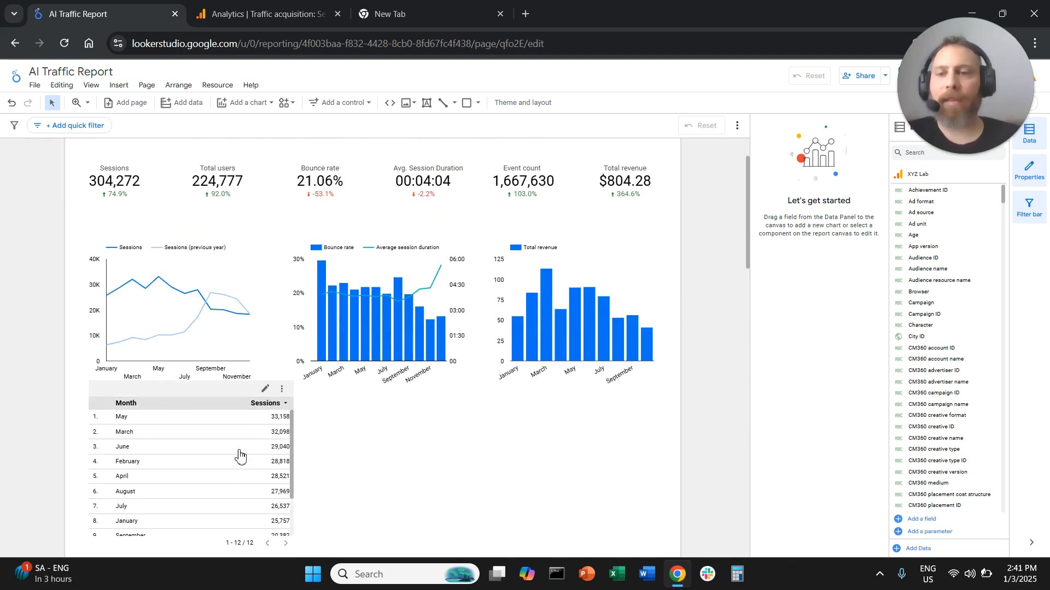
Move the Month table slightly lower beneath the charts and widen it to span nearly the full page width
{"action": "scroll", "coordinate": [358, 428], "scroll_direction": "down", "scroll_amount": 1}
{"action": "left_click_drag", "start_coordinate": [210, 345], "coordinate": [201, 366]}
{"action": "left_click_drag", "start_coordinate": [285, 428], "coordinate": [668, 416]}
{"action": "scroll", "coordinate": [685, 367], "scroll_direction": "down", "scroll_amount": 1}
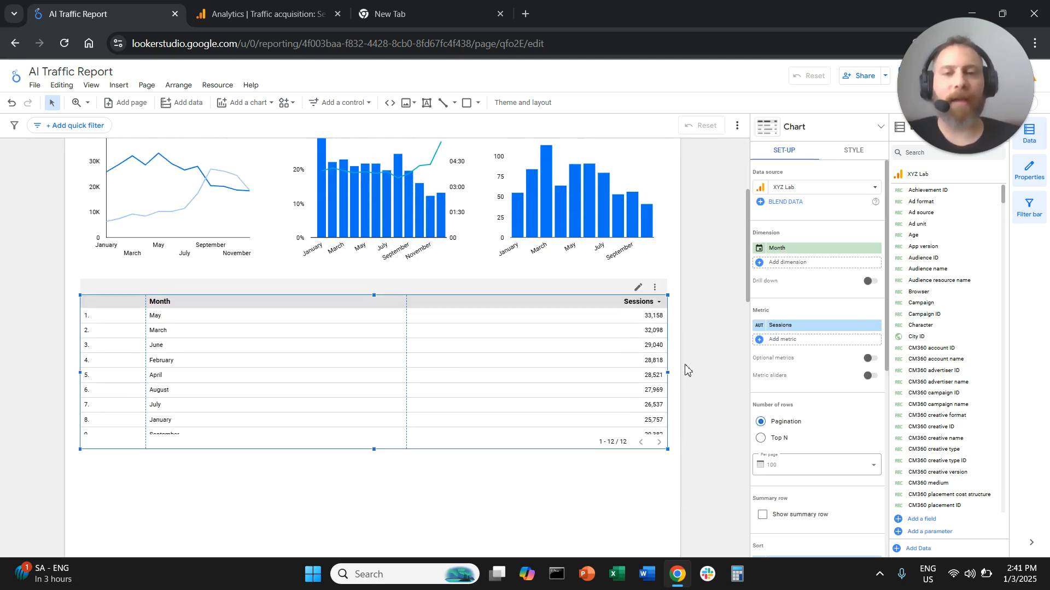
Replace the table's Month dimension with Session source/medium
{"action": "left_click", "coordinate": [824, 250]}
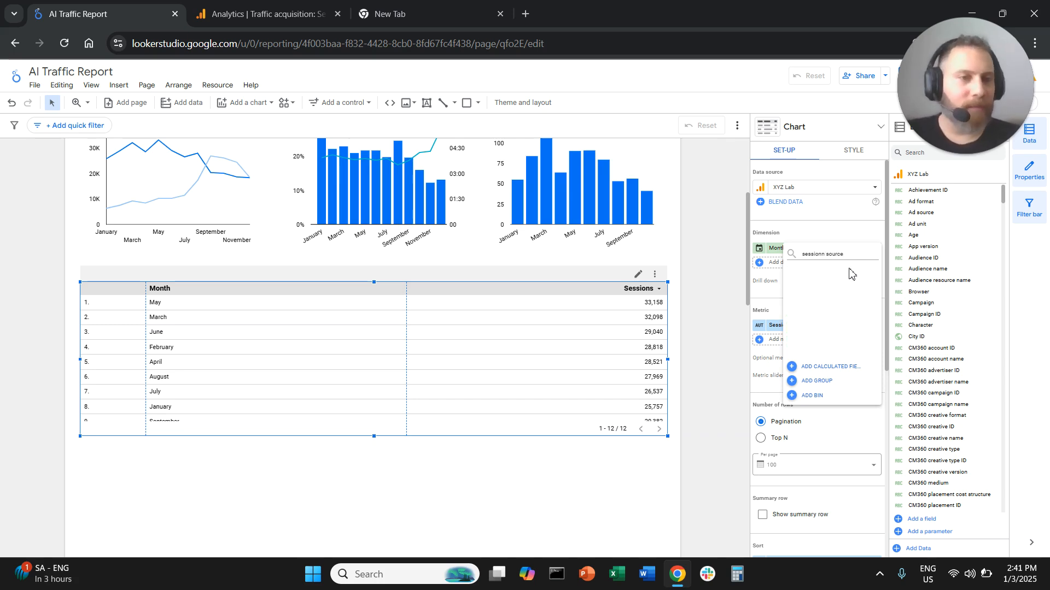
{"action": "double_click", "coordinate": [838, 254]}
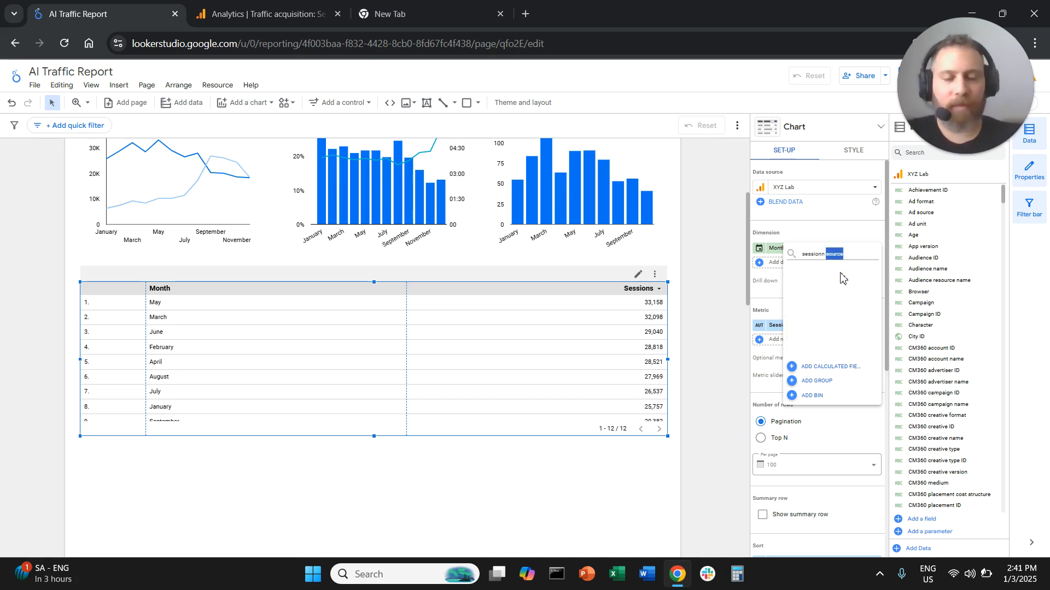
{"action": "key", "text": "BackSpace"}
{"action": "key", "text": "BackSpace"}
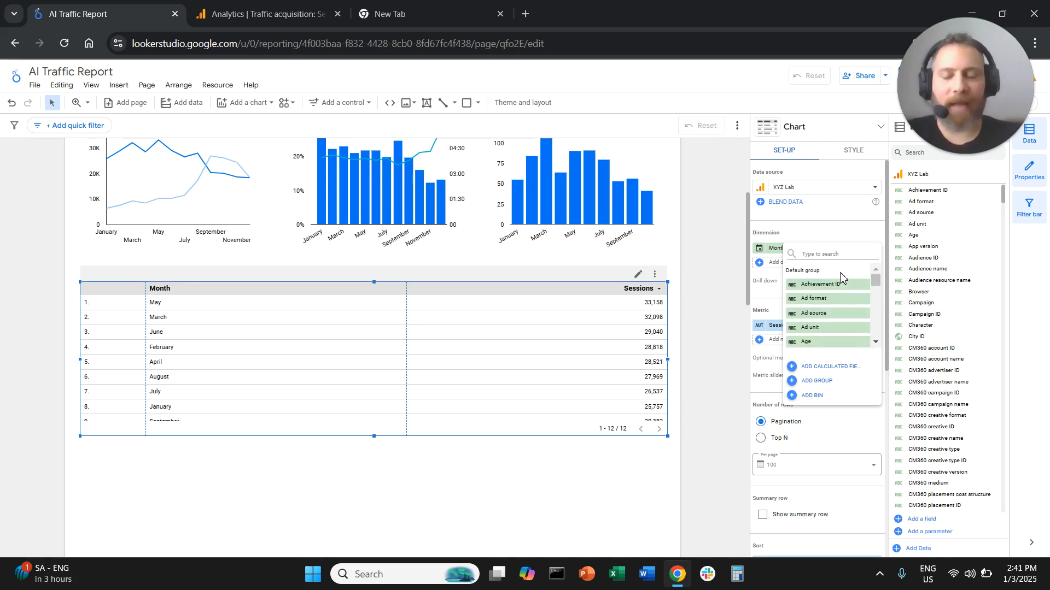
{"action": "type", "text": "ession sou"}
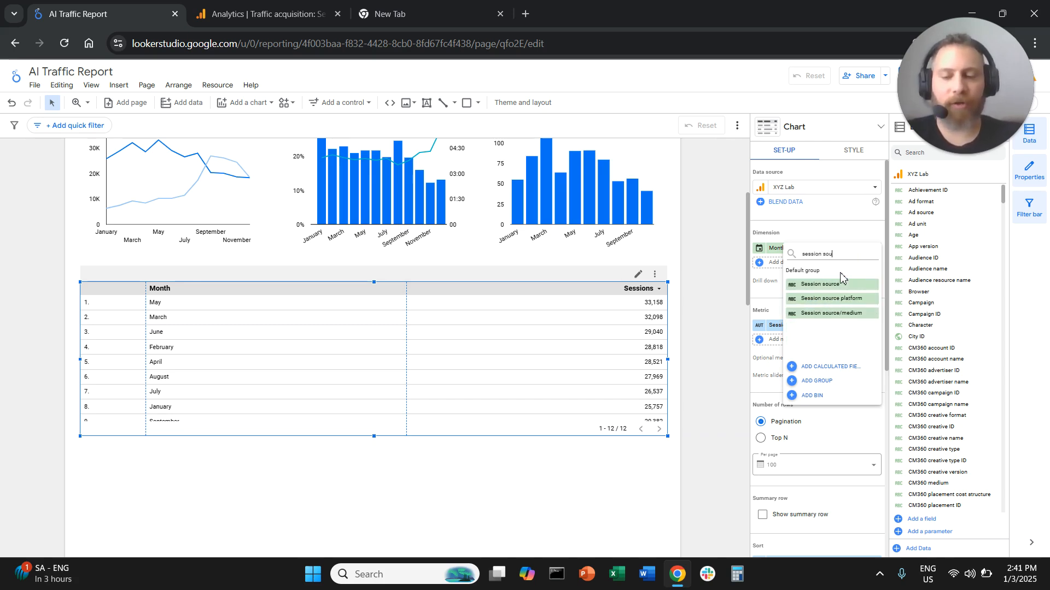
{"action": "left_click", "coordinate": [848, 314]}
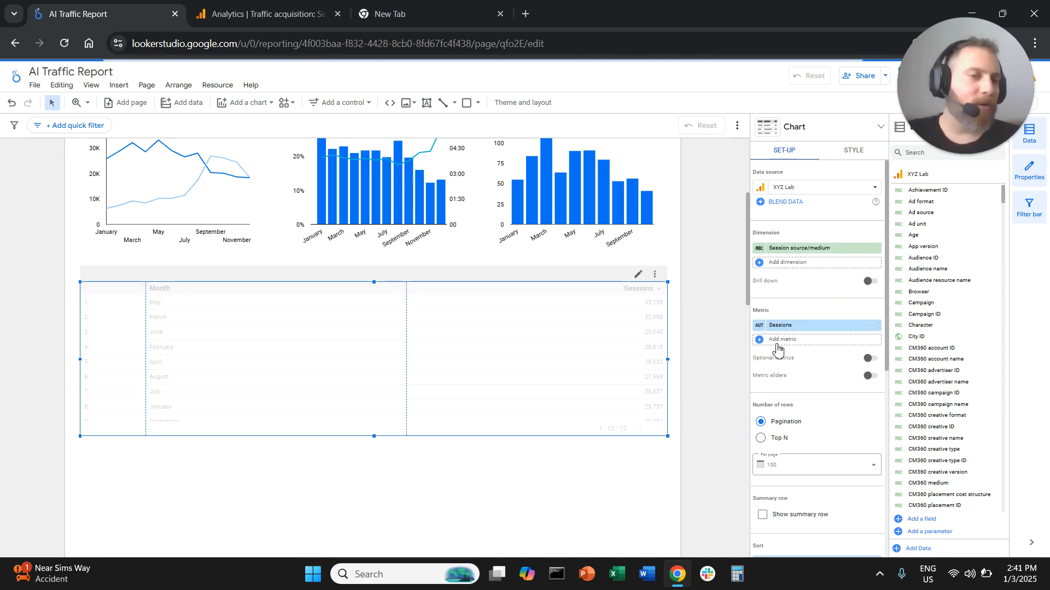
Add Total users and Bounce rate as metrics to the Session source/medium table
{"action": "left_click", "coordinate": [796, 341]}
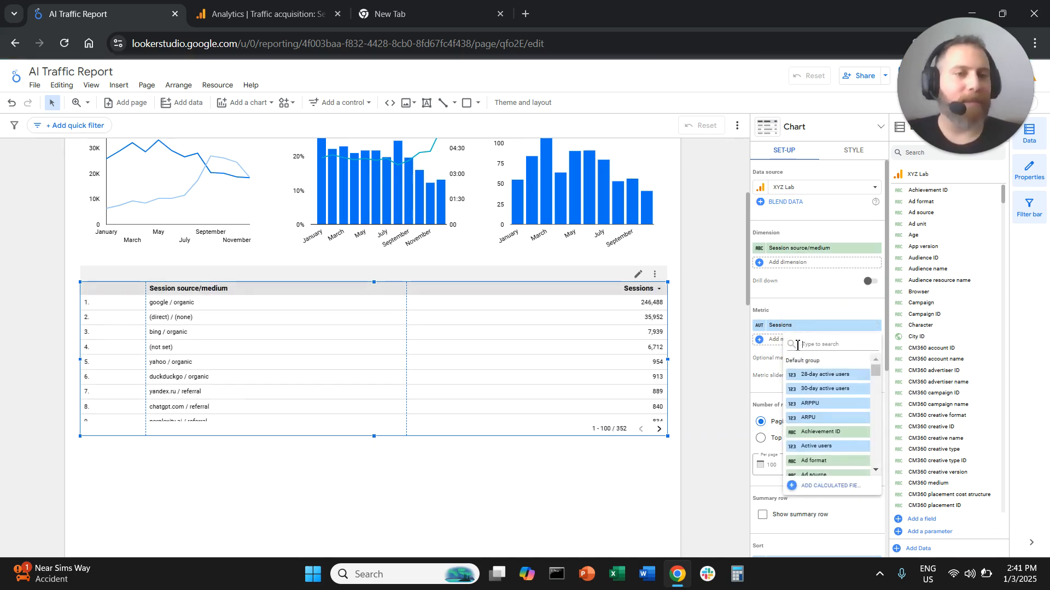
{"action": "type", "text": "users"}
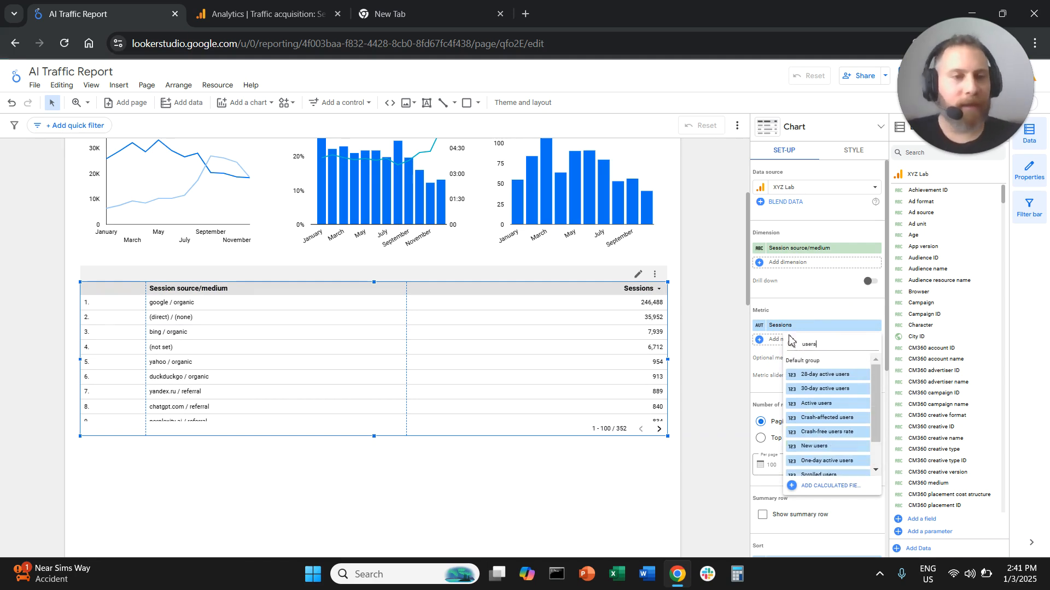
{"action": "left_click_drag", "start_coordinate": [875, 387], "coordinate": [874, 413]}
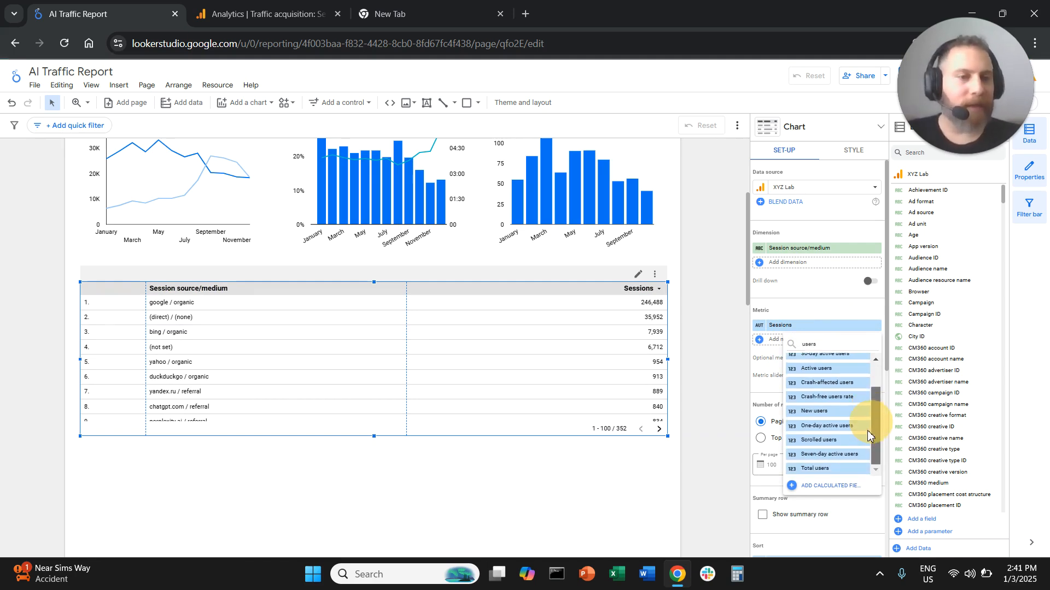
{"action": "left_click", "coordinate": [829, 464]}
{"action": "left_click", "coordinate": [799, 355]}
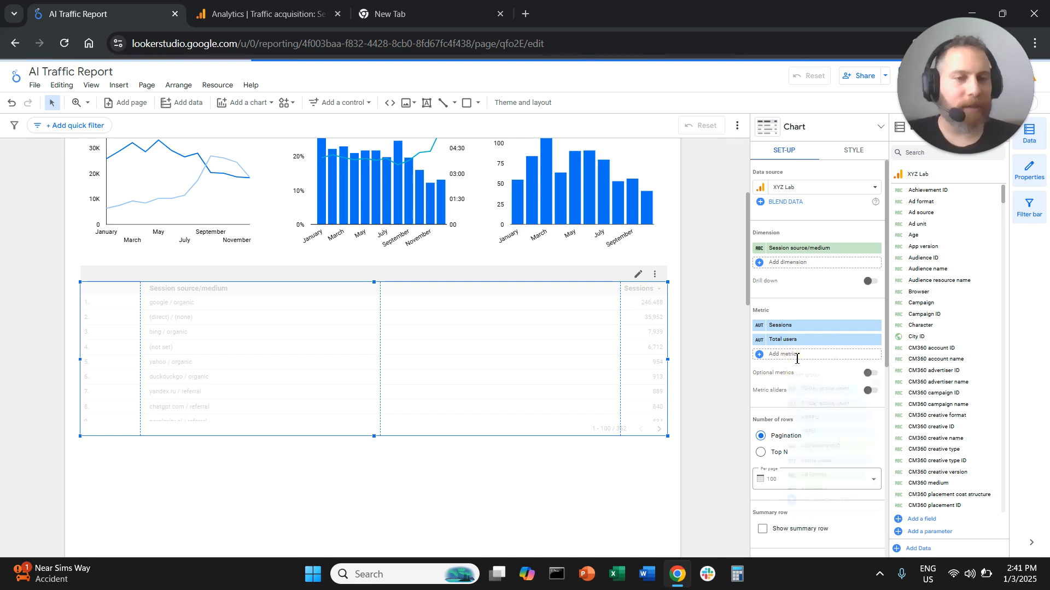
{"action": "type", "text": "bounce"}
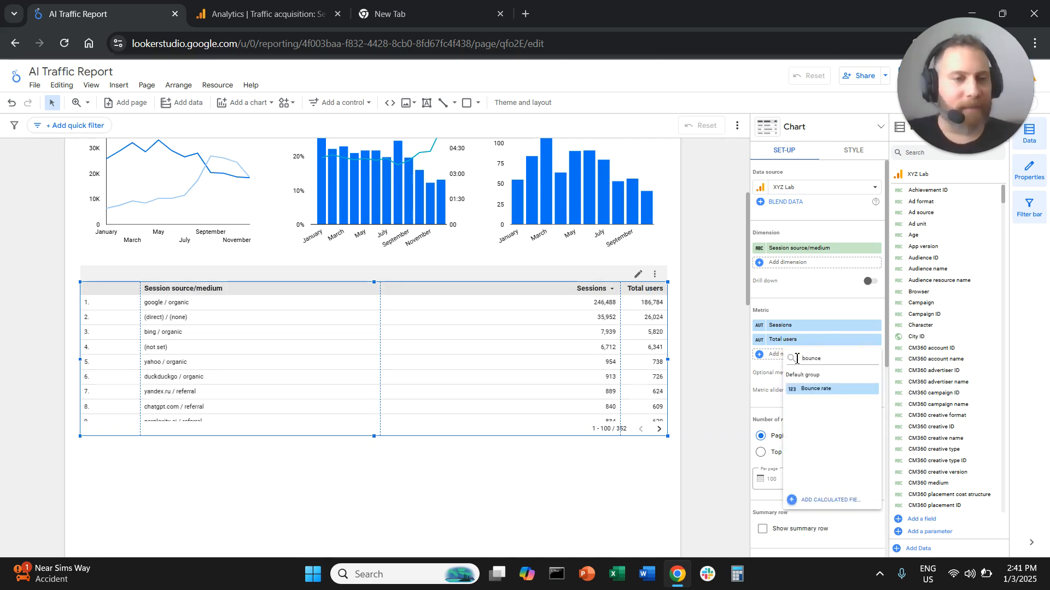
{"action": "left_click", "coordinate": [814, 389]}
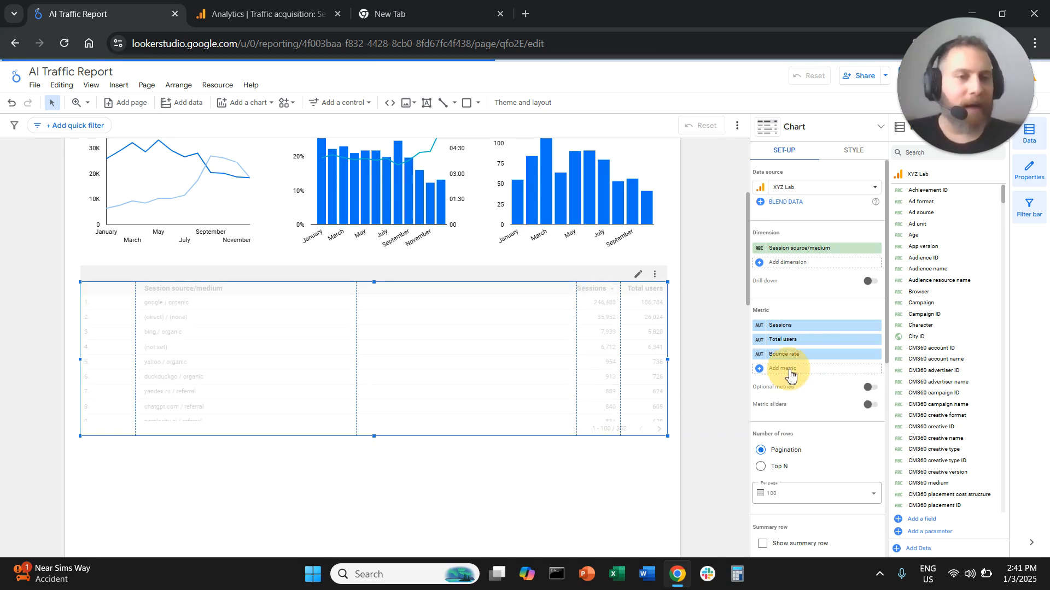
Add Average session duration and Total revenue as further metrics to the Session source/medium table
{"action": "left_click", "coordinate": [797, 369]}
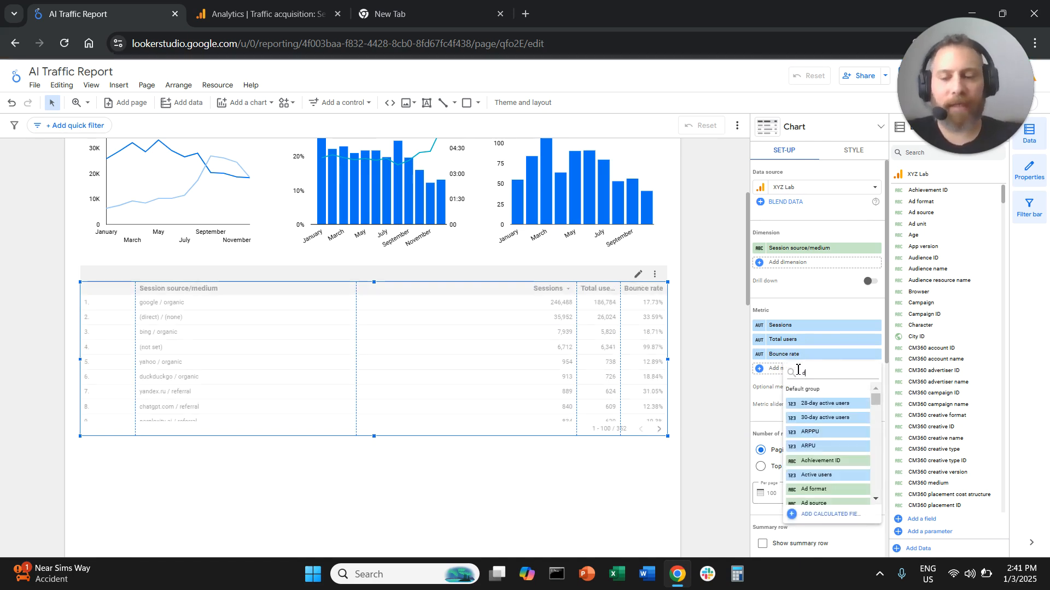
{"action": "type", "text": "duration"}
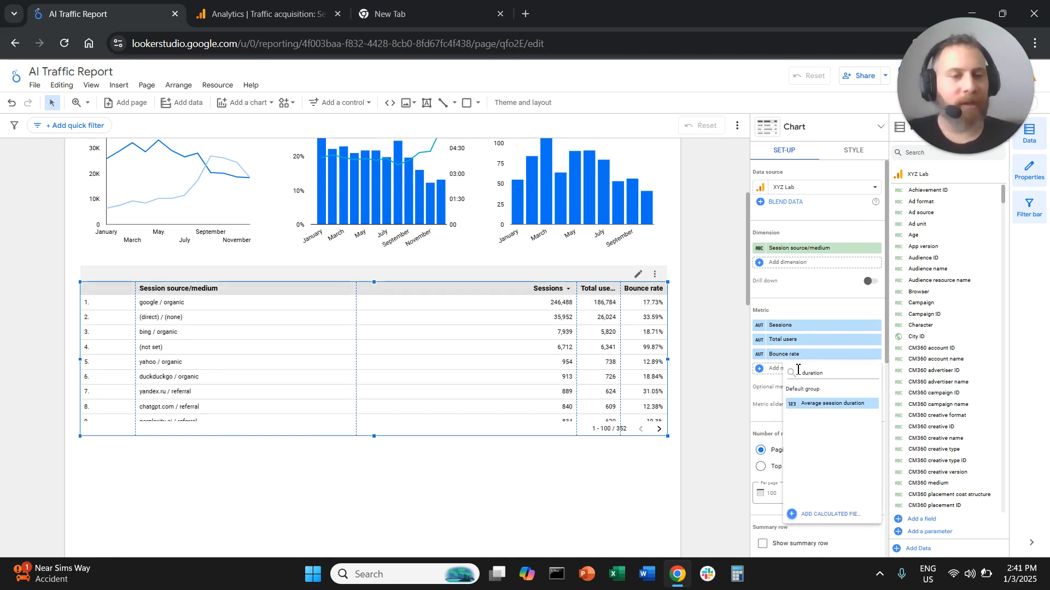
{"action": "left_click", "coordinate": [828, 405]}
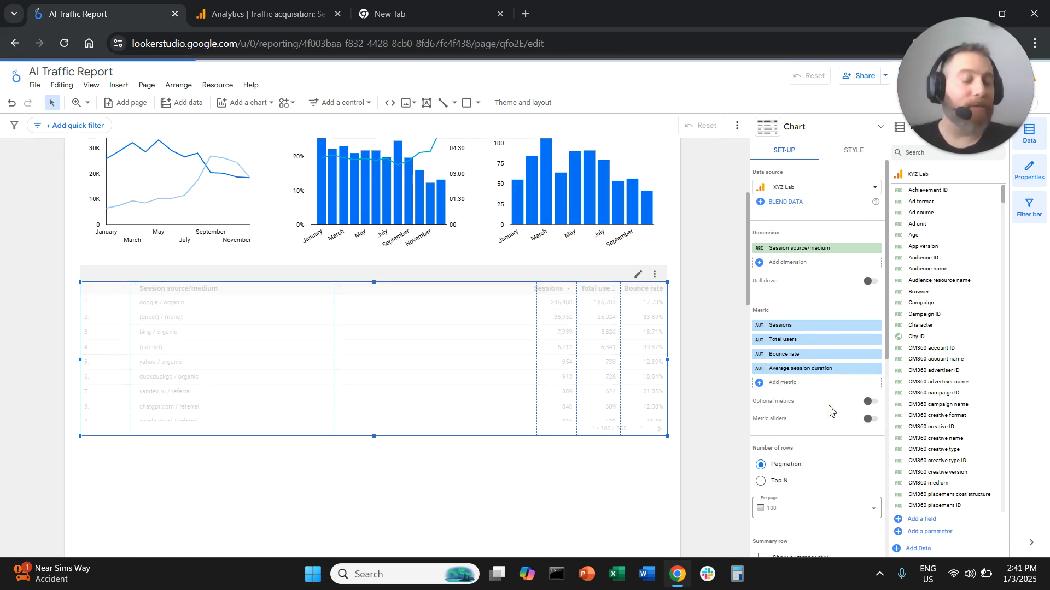
{"action": "left_click", "coordinate": [809, 385]}
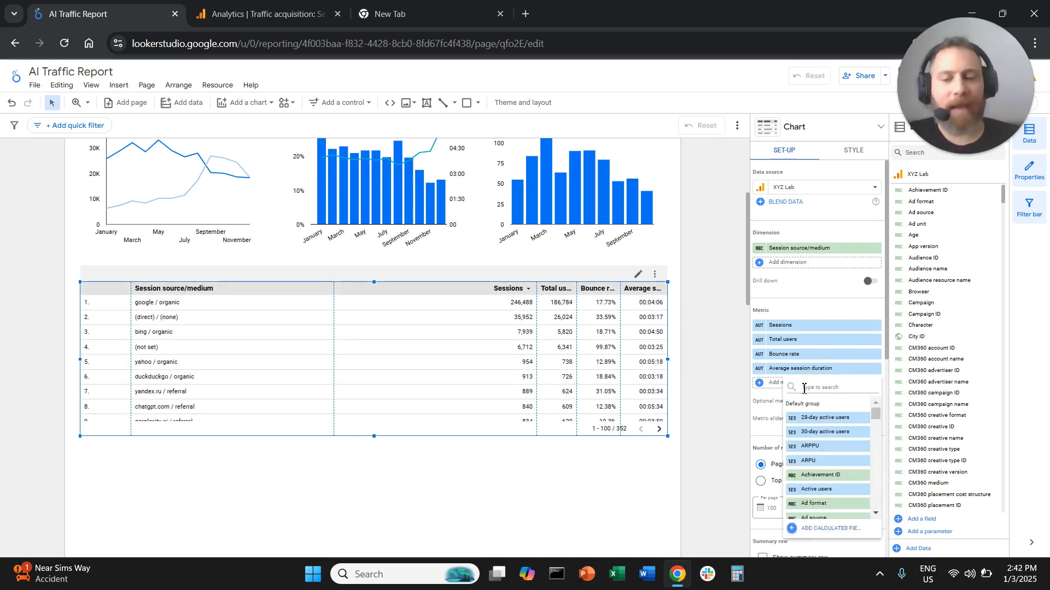
{"action": "type", "text": "revenue"}
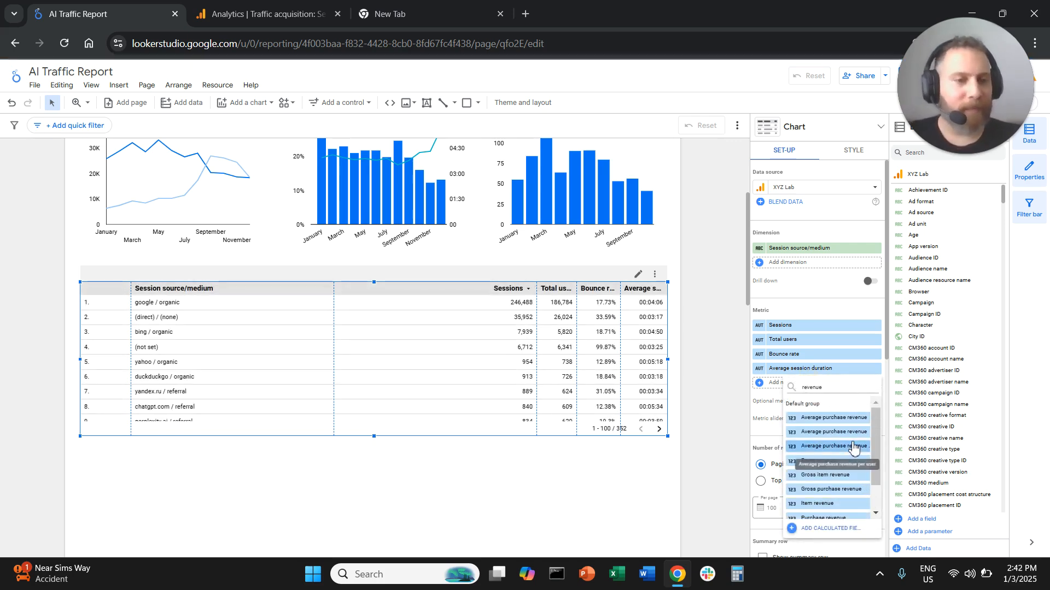
{"action": "left_click_drag", "start_coordinate": [875, 430], "coordinate": [875, 454]}
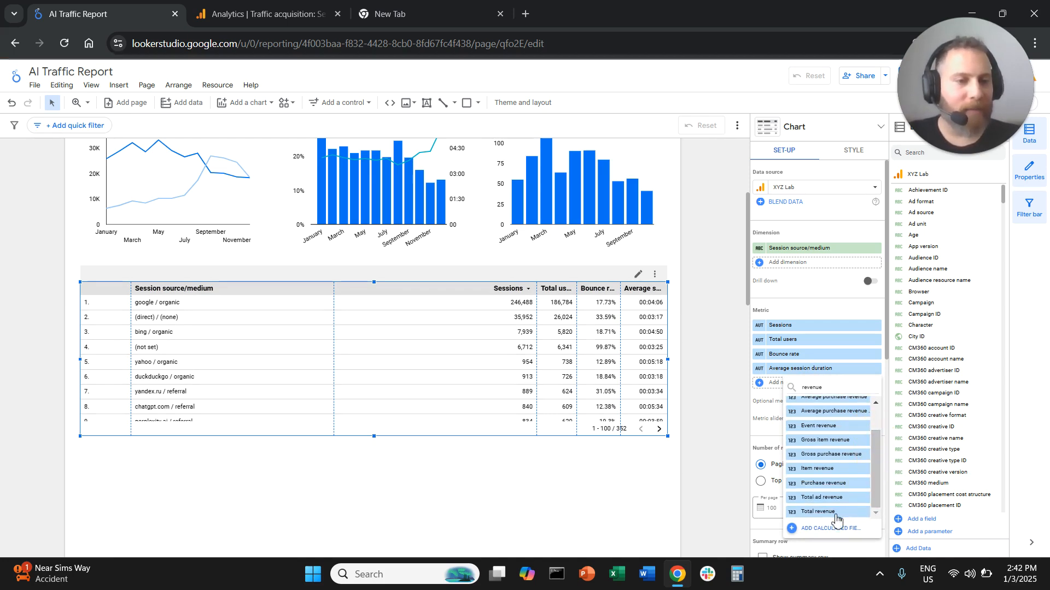
{"action": "left_click", "coordinate": [818, 512]}
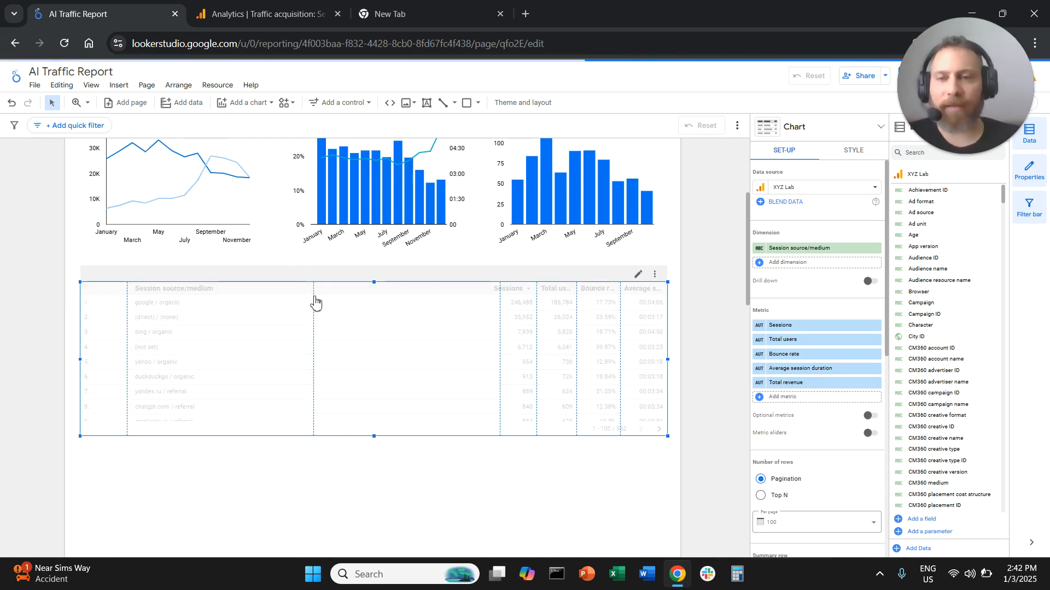
Narrow the table's source/medium and Sessions columns and shift the other column dividers so the metric columns are spaced more evenly
{"action": "left_click_drag", "start_coordinate": [316, 290], "coordinate": [258, 290]}
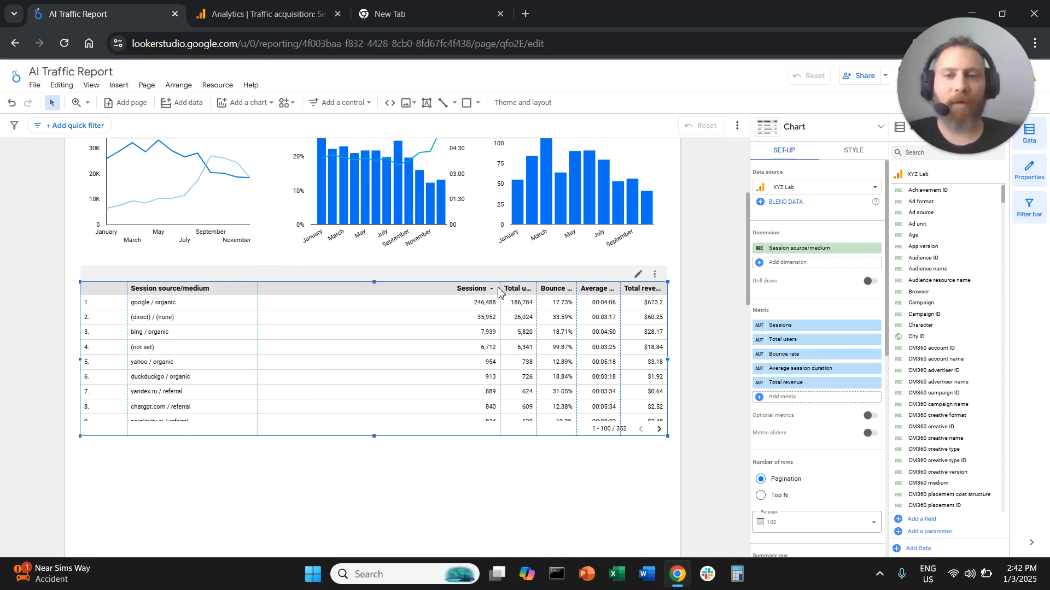
{"action": "left_click_drag", "start_coordinate": [501, 288], "coordinate": [354, 287]}
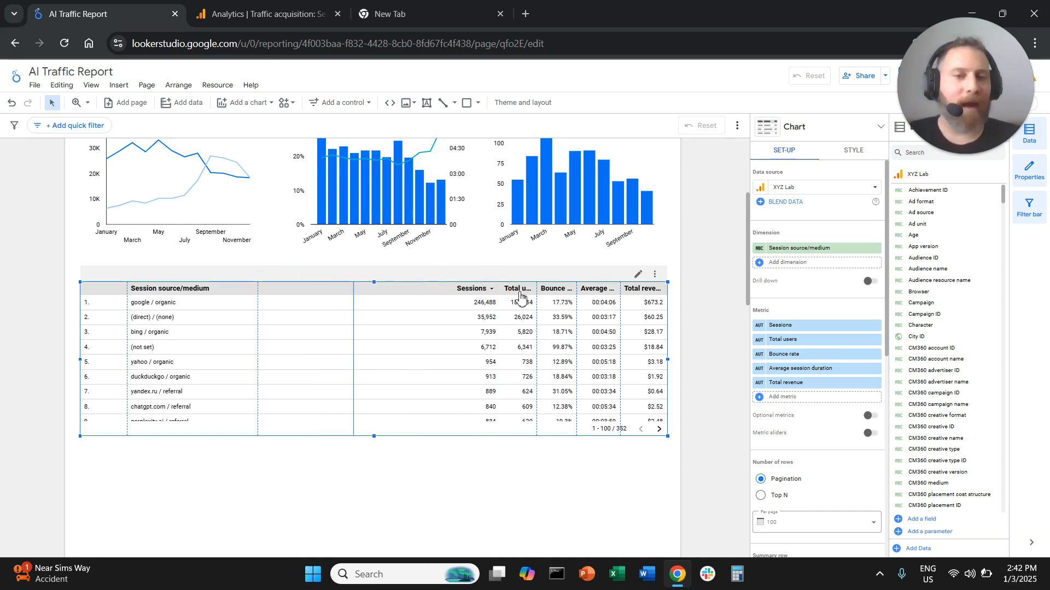
{"action": "left_click_drag", "start_coordinate": [539, 289], "coordinate": [446, 289]}
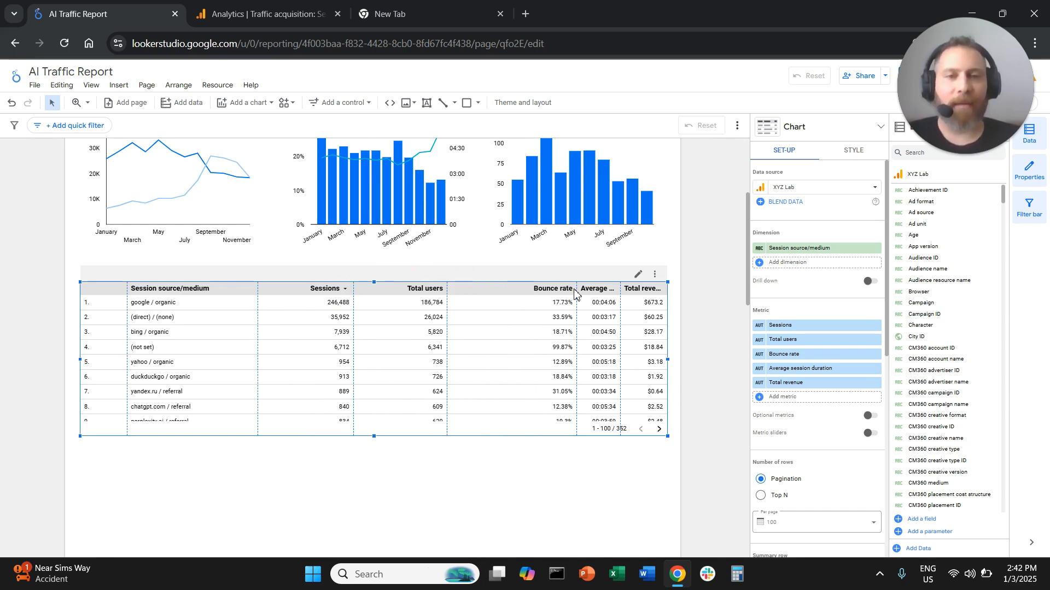
{"action": "left_click_drag", "start_coordinate": [578, 288], "coordinate": [518, 288]}
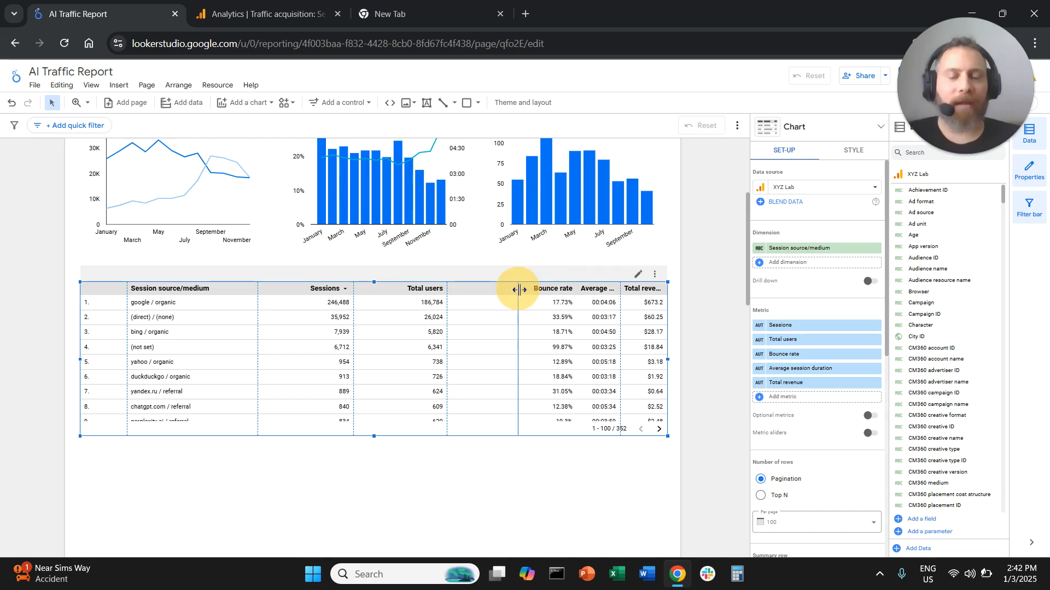
Show the summary row in the Session source/medium table and extend the table's height downward
{"action": "scroll", "coordinate": [832, 444], "scroll_direction": "down", "scroll_amount": 3}
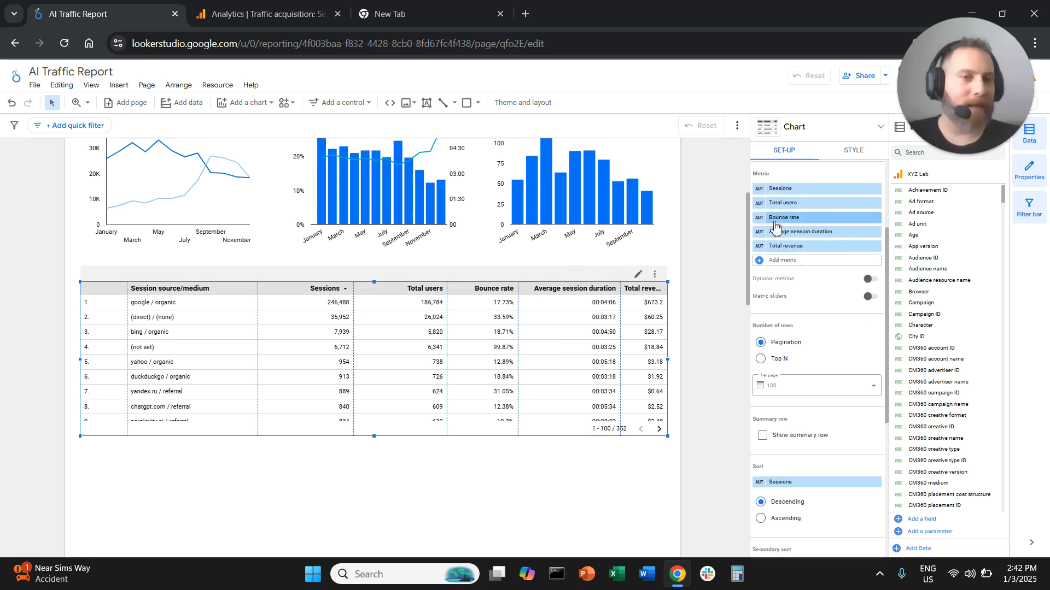
{"action": "left_click", "coordinate": [788, 437]}
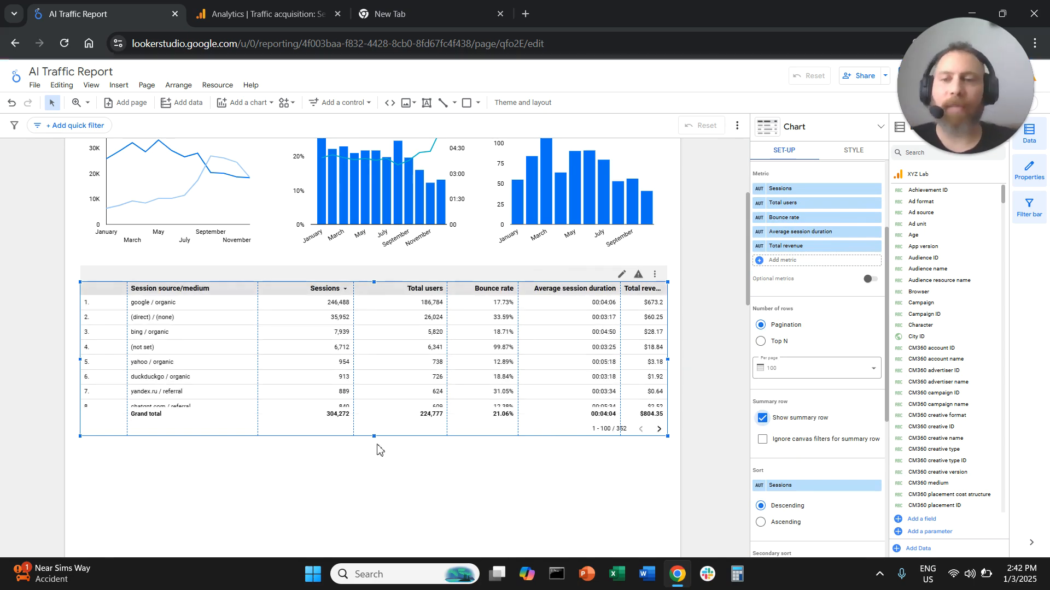
{"action": "left_click_drag", "start_coordinate": [375, 437], "coordinate": [379, 505]}
Set the table to 20 rows per page and lengthen it until all 20 rows and the grand total fit
{"action": "left_click", "coordinate": [808, 367]}
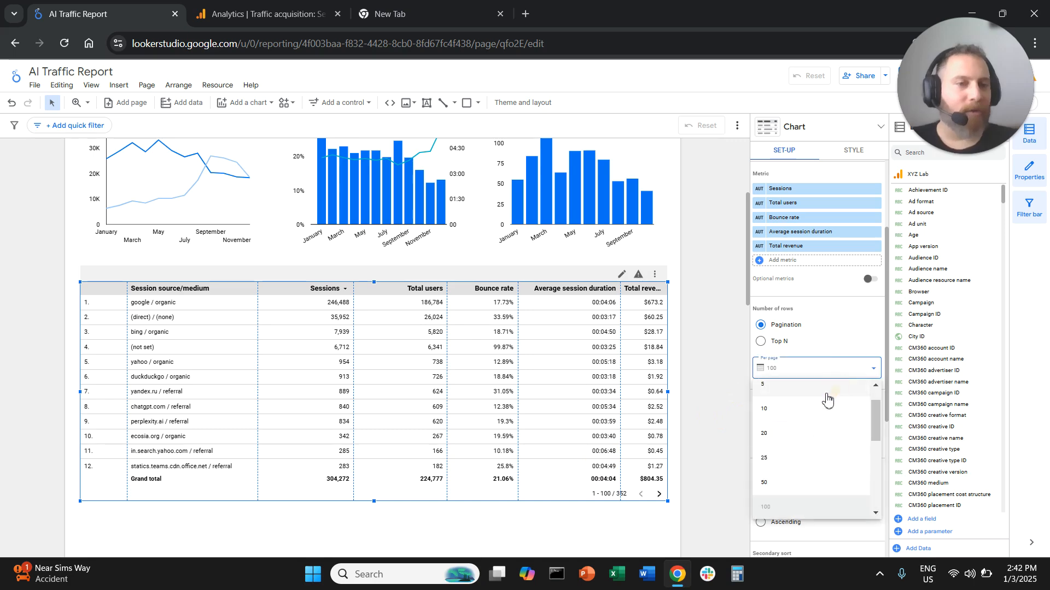
{"action": "left_click", "coordinate": [795, 441]}
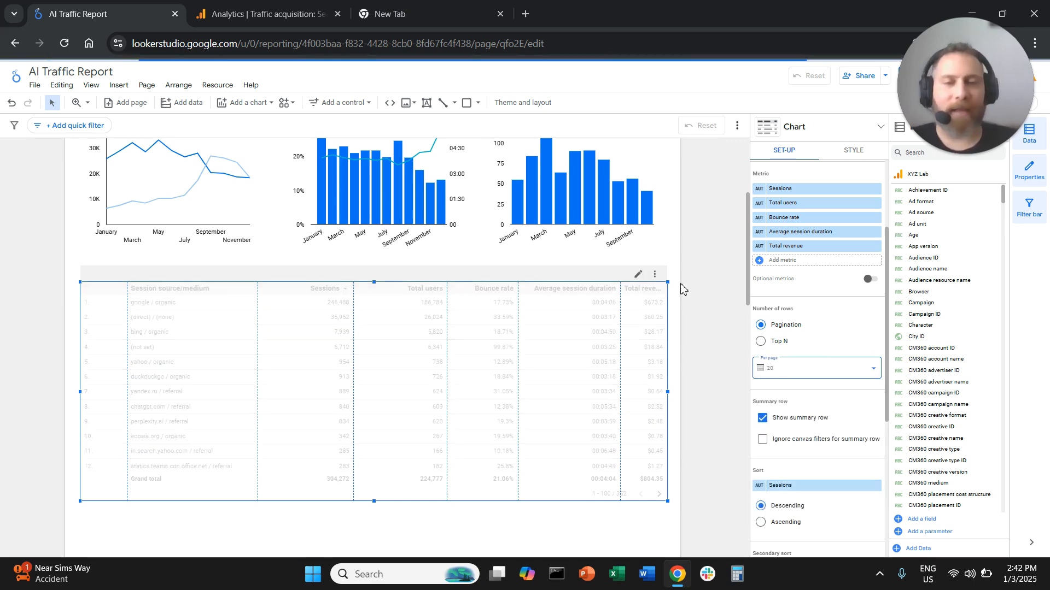
{"action": "scroll", "coordinate": [662, 311], "scroll_direction": "down", "scroll_amount": 1}
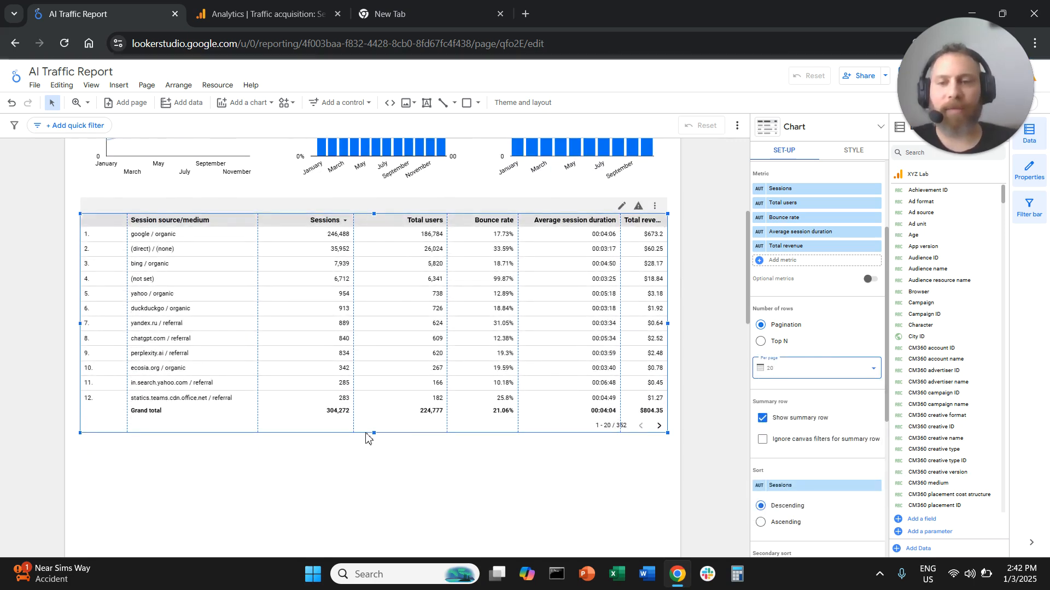
{"action": "left_click_drag", "start_coordinate": [376, 434], "coordinate": [374, 541]}
{"action": "scroll", "coordinate": [531, 403], "scroll_direction": "down", "scroll_amount": 2}
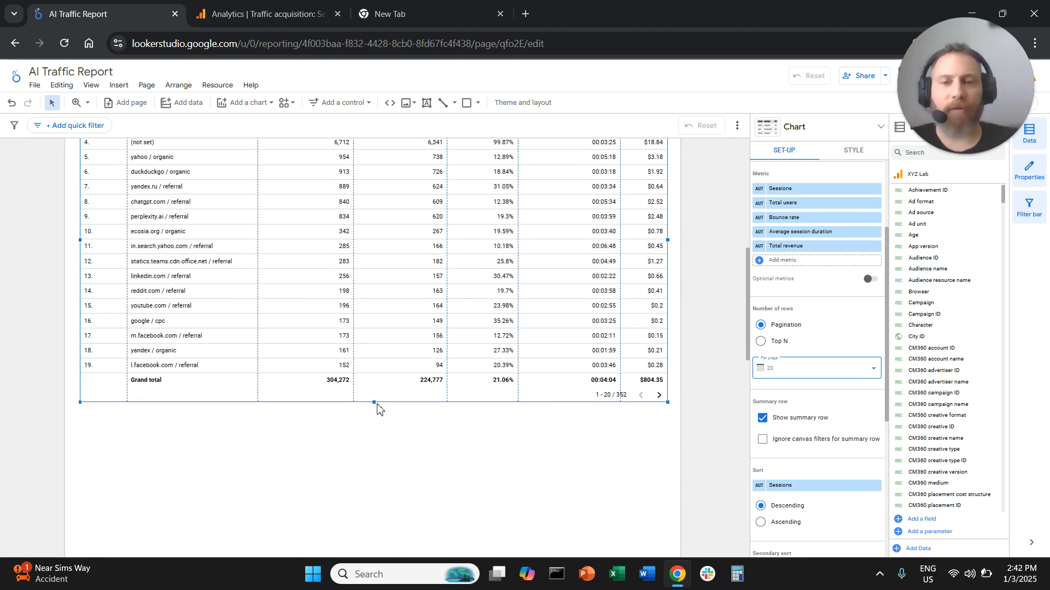
{"action": "left_click_drag", "start_coordinate": [373, 405], "coordinate": [371, 432]}
{"action": "scroll", "coordinate": [721, 332], "scroll_direction": "up", "scroll_amount": 2}
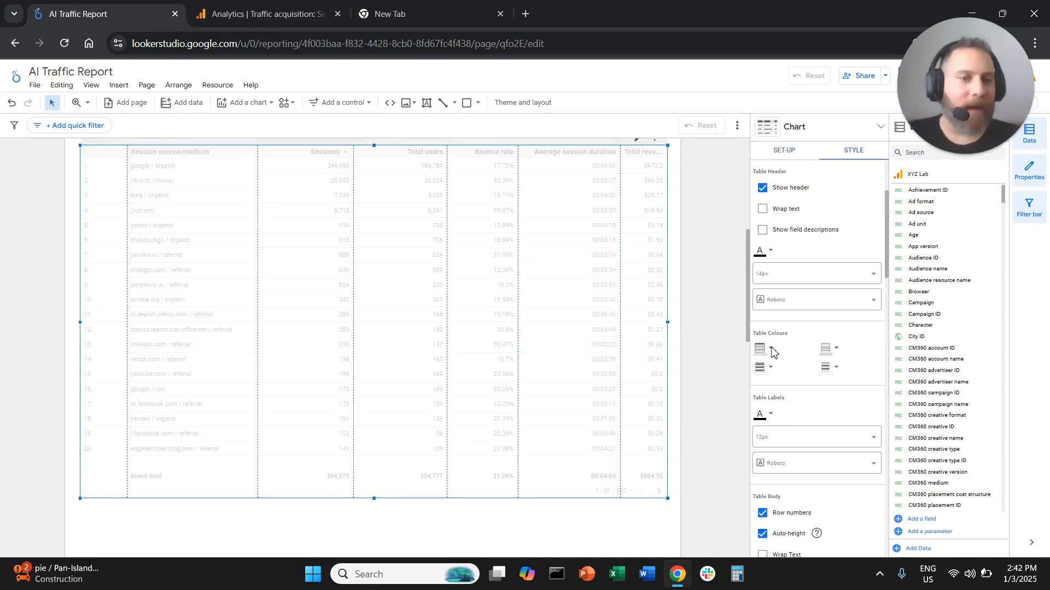
Give the Session source/medium table's header a blue background with white text
{"action": "left_click", "coordinate": [771, 349]}
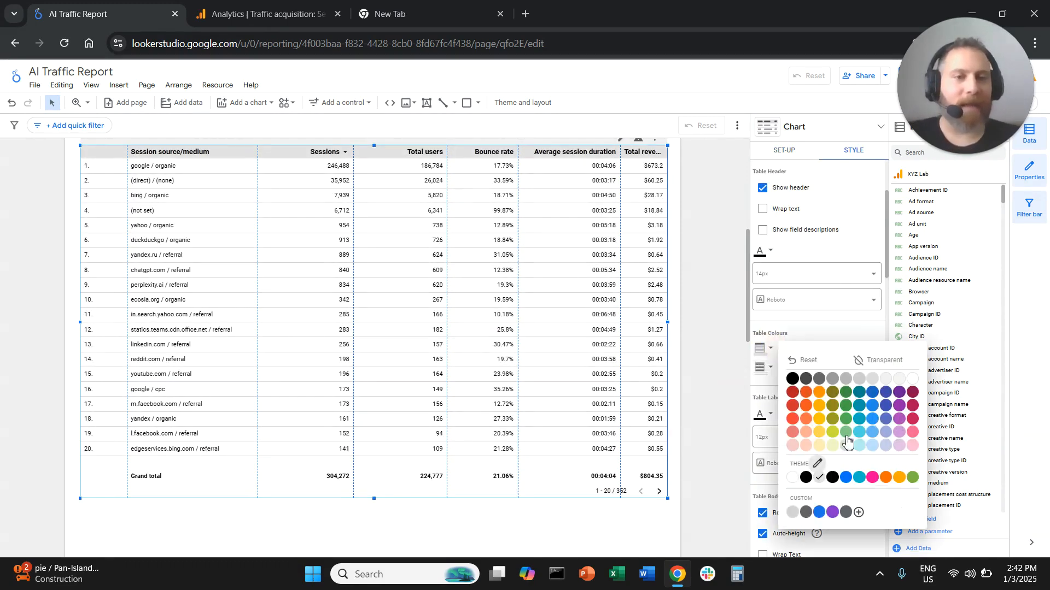
{"action": "left_click", "coordinate": [848, 480]}
{"action": "left_click", "coordinate": [770, 251]}
{"action": "left_click", "coordinate": [913, 281]}
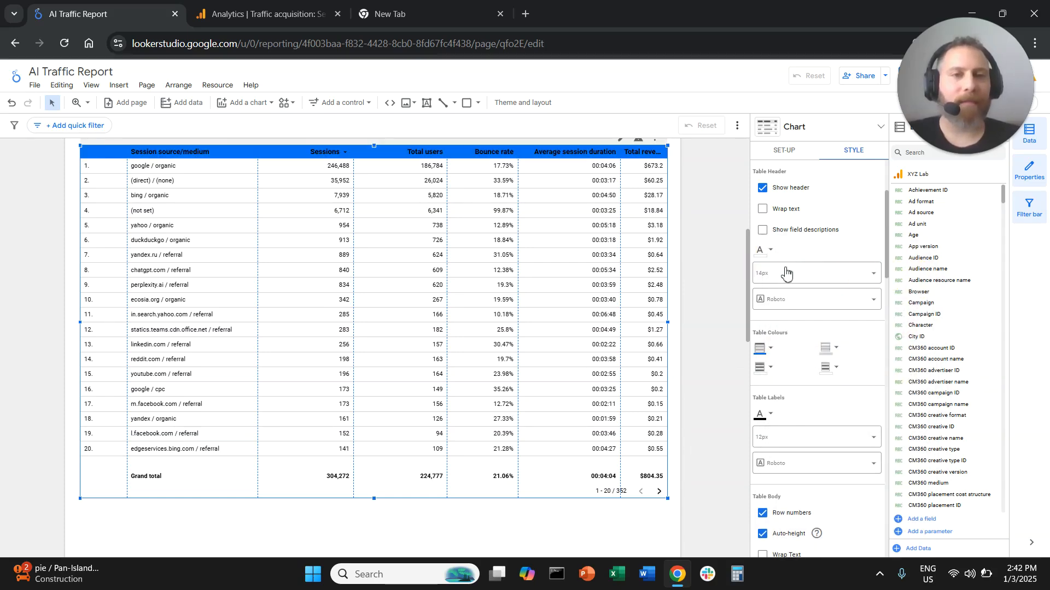
{"action": "scroll", "coordinate": [695, 265], "scroll_direction": "up", "scroll_amount": 2}
{"action": "scroll", "coordinate": [695, 293], "scroll_direction": "down", "scroll_amount": 2}
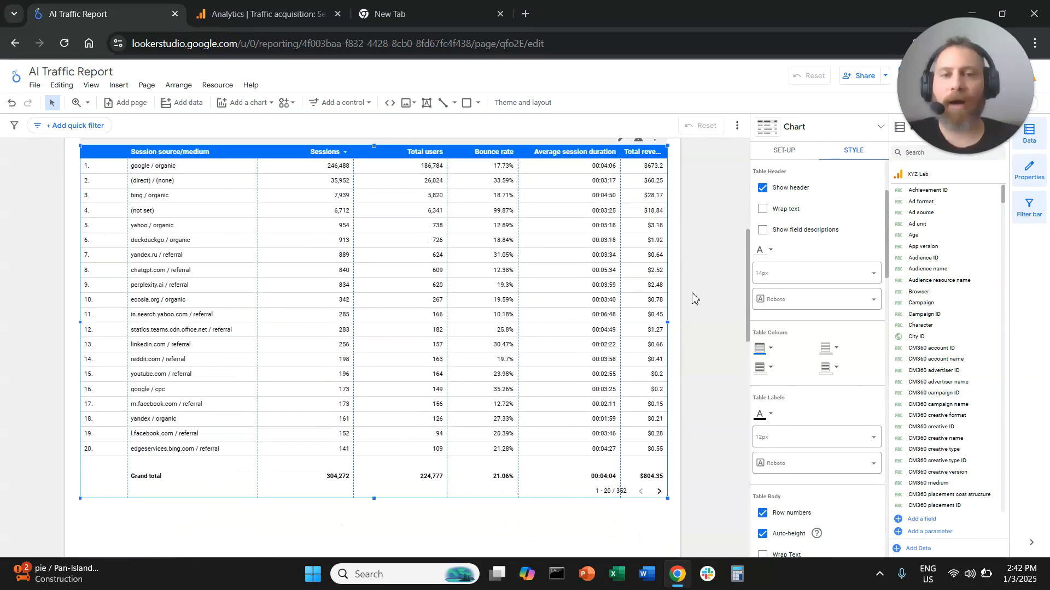
{"action": "scroll", "coordinate": [692, 299], "scroll_direction": "up", "scroll_amount": 2}
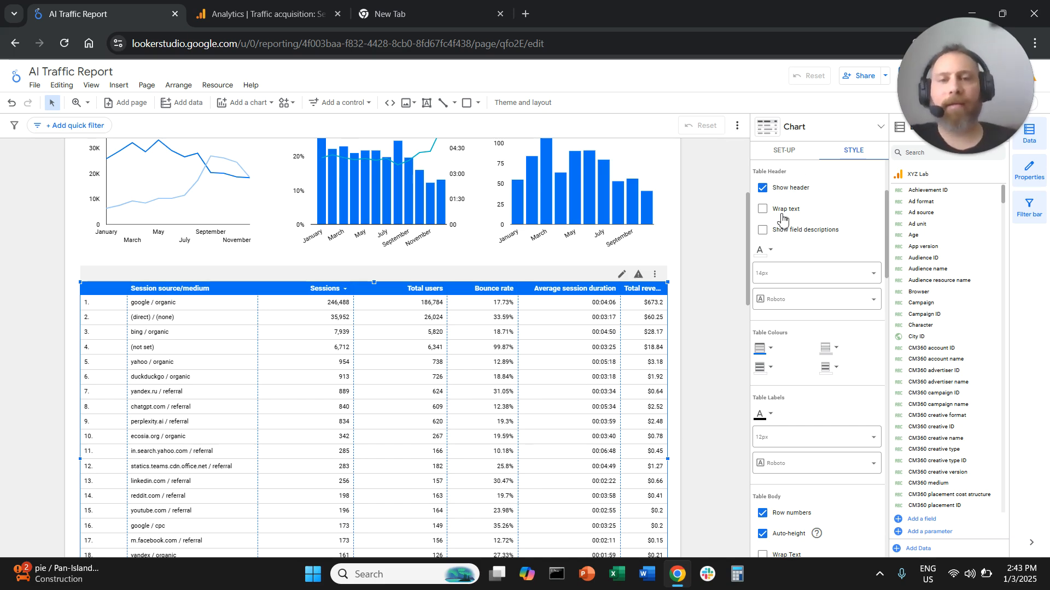
Change the Session source/medium table to a table with heatmap and extend its height slightly downward
{"action": "left_click", "coordinate": [836, 127]}
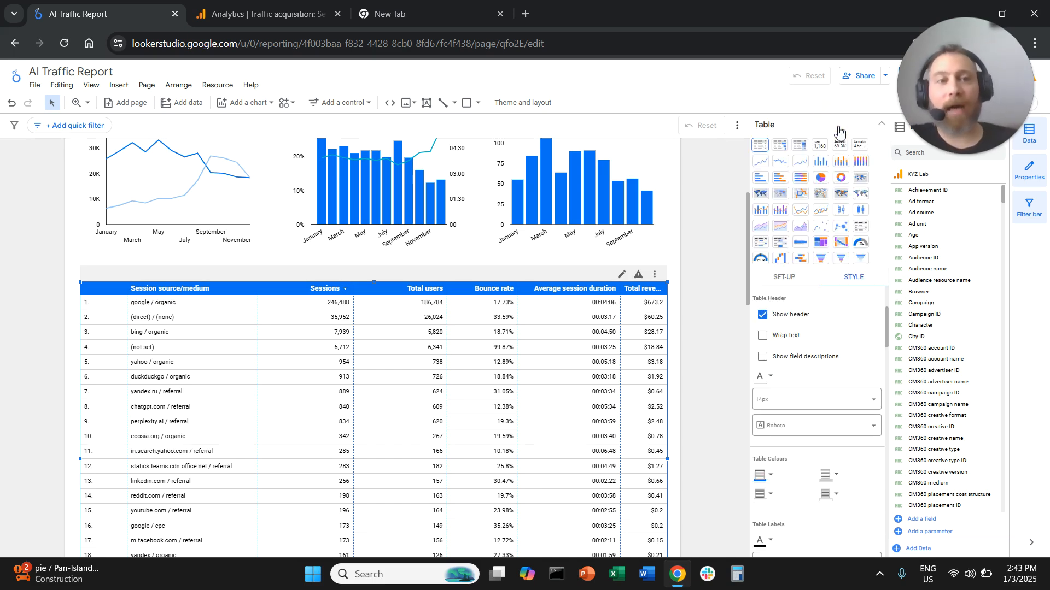
{"action": "left_click", "coordinate": [799, 150]}
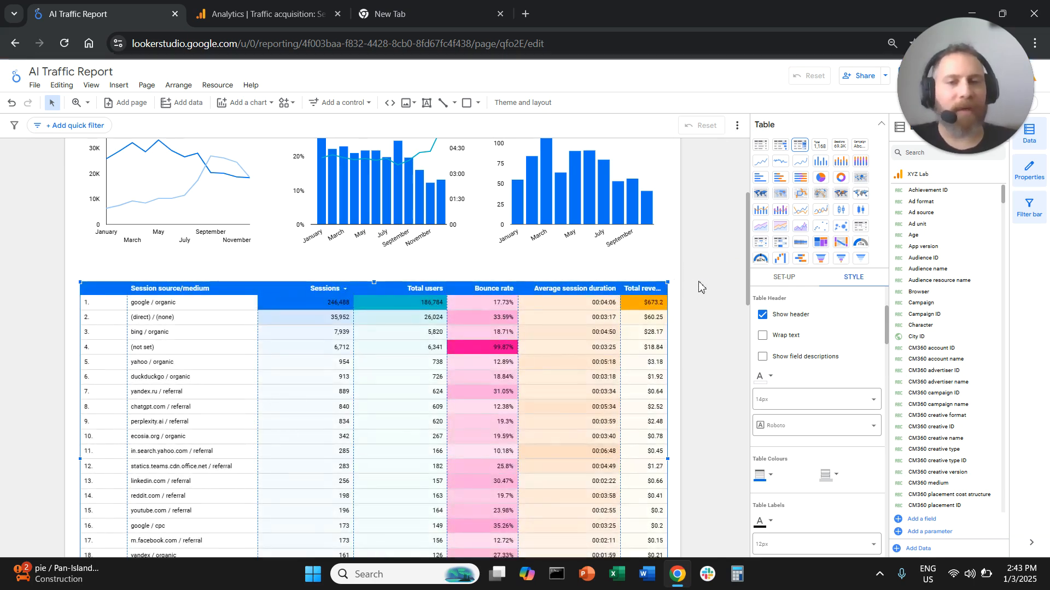
{"action": "scroll", "coordinate": [699, 287], "scroll_direction": "down", "scroll_amount": 3}
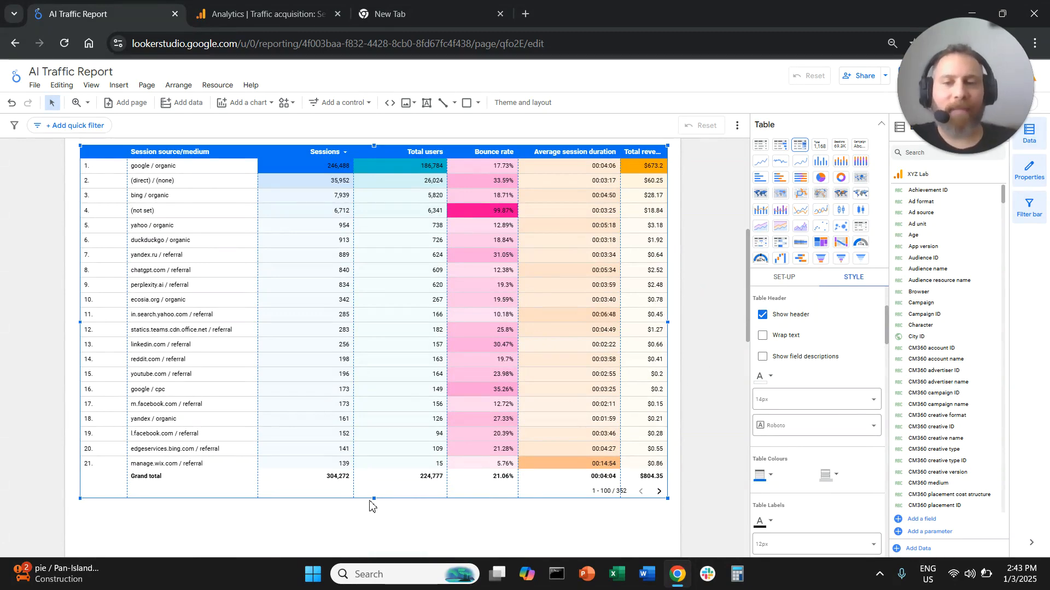
{"action": "left_click_drag", "start_coordinate": [373, 499], "coordinate": [373, 516]}
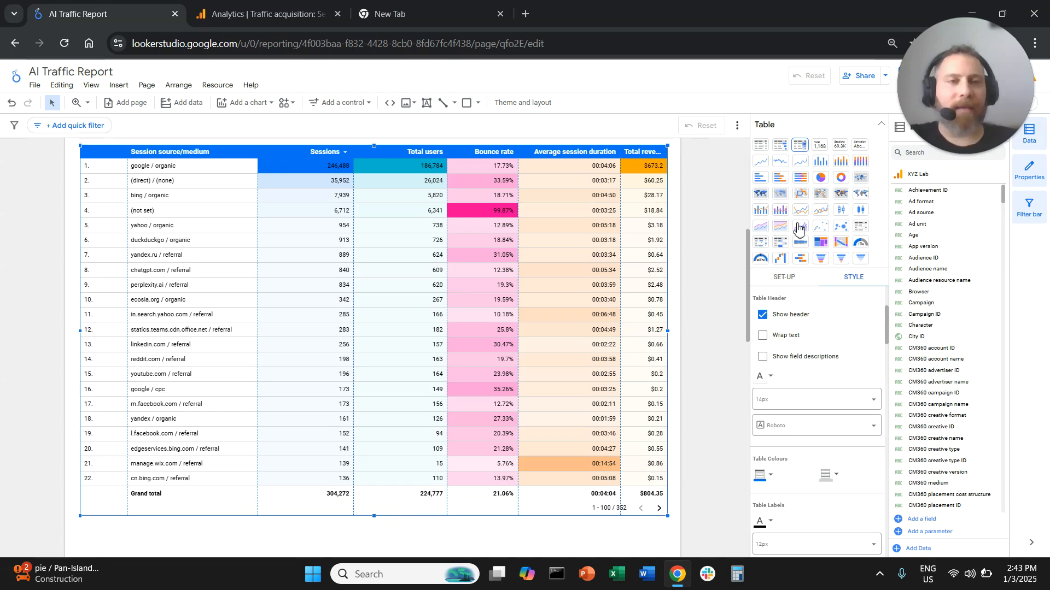
{"action": "left_click", "coordinate": [881, 125]}
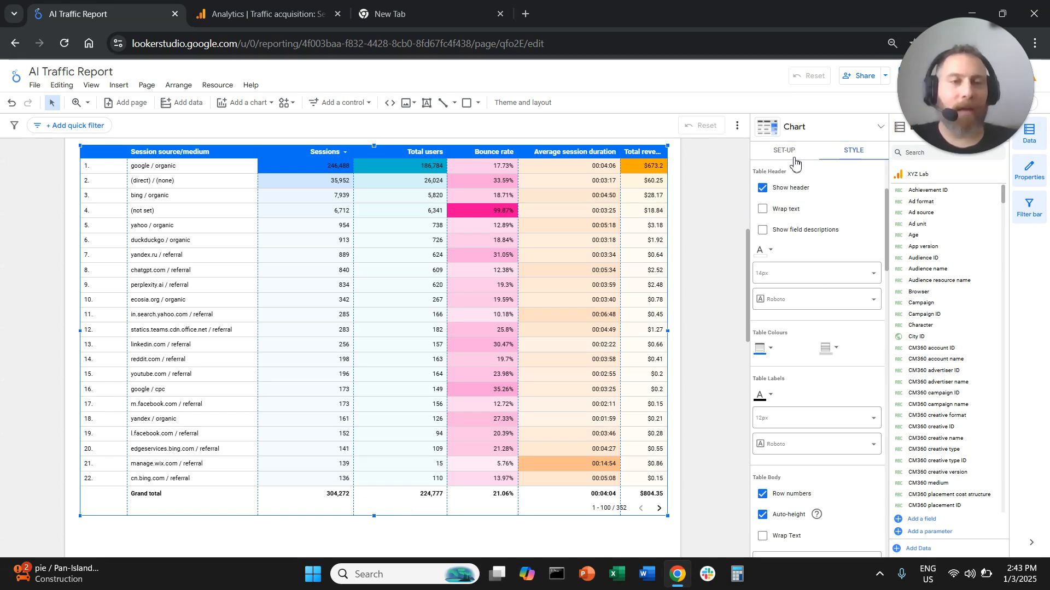
Turn on the heatmap table's comparison date range with Previous year and nudge the table slightly down
{"action": "left_click", "coordinate": [796, 153]}
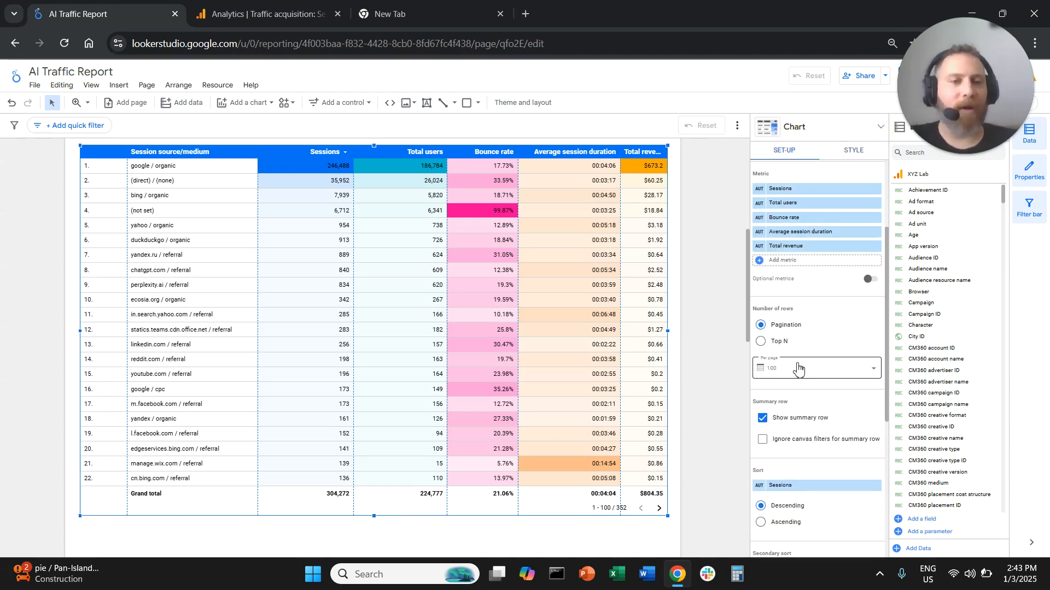
{"action": "scroll", "coordinate": [797, 367], "scroll_direction": "down", "scroll_amount": 2}
{"action": "scroll", "coordinate": [797, 366], "scroll_direction": "down", "scroll_amount": 3}
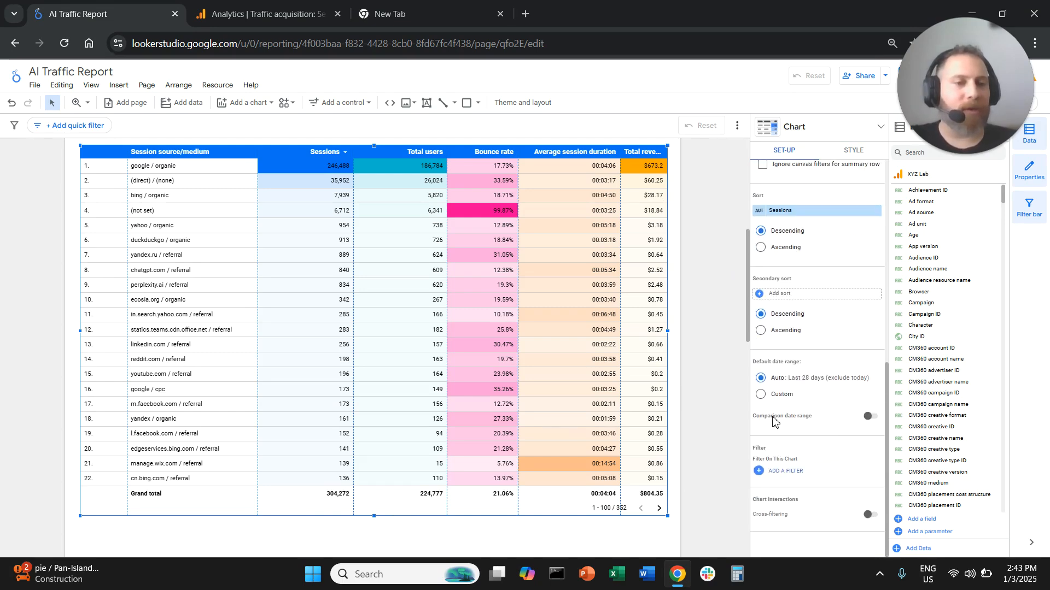
{"action": "left_click", "coordinate": [869, 416]}
{"action": "left_click", "coordinate": [825, 436]}
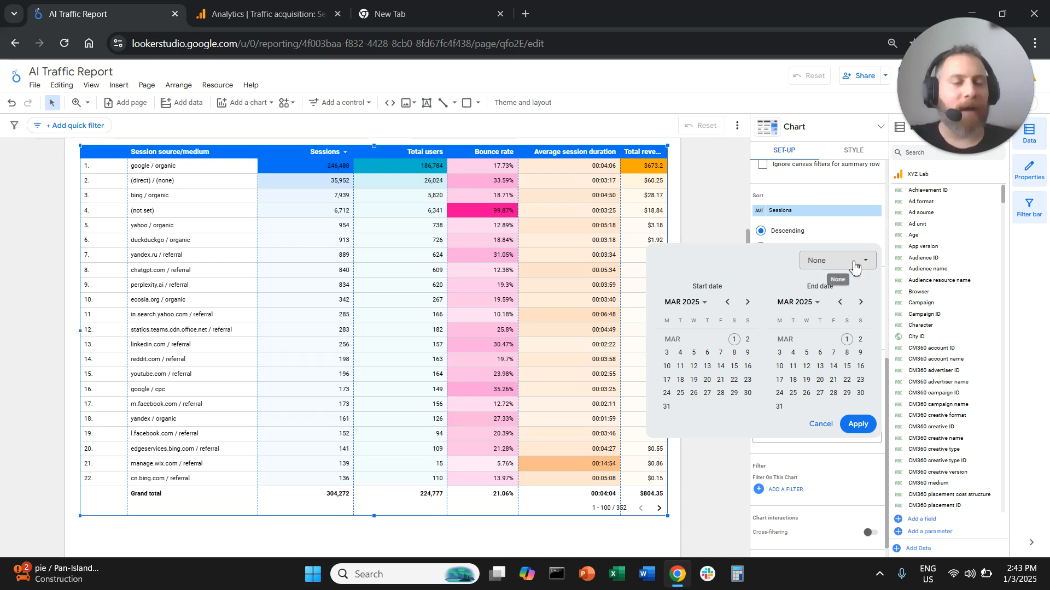
{"action": "left_click", "coordinate": [854, 267]}
{"action": "left_click", "coordinate": [832, 335]}
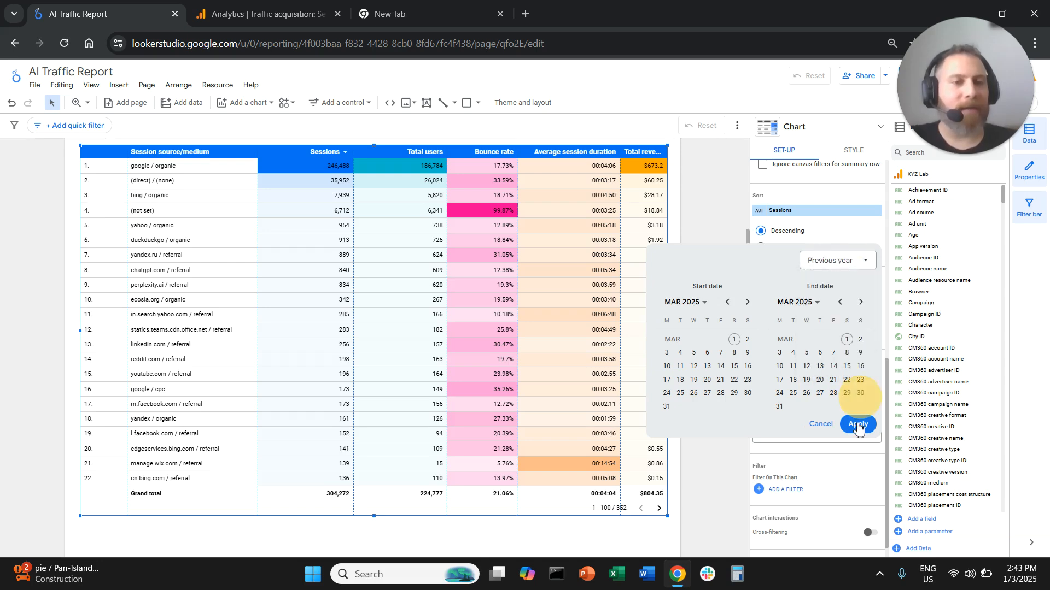
{"action": "left_click", "coordinate": [857, 424]}
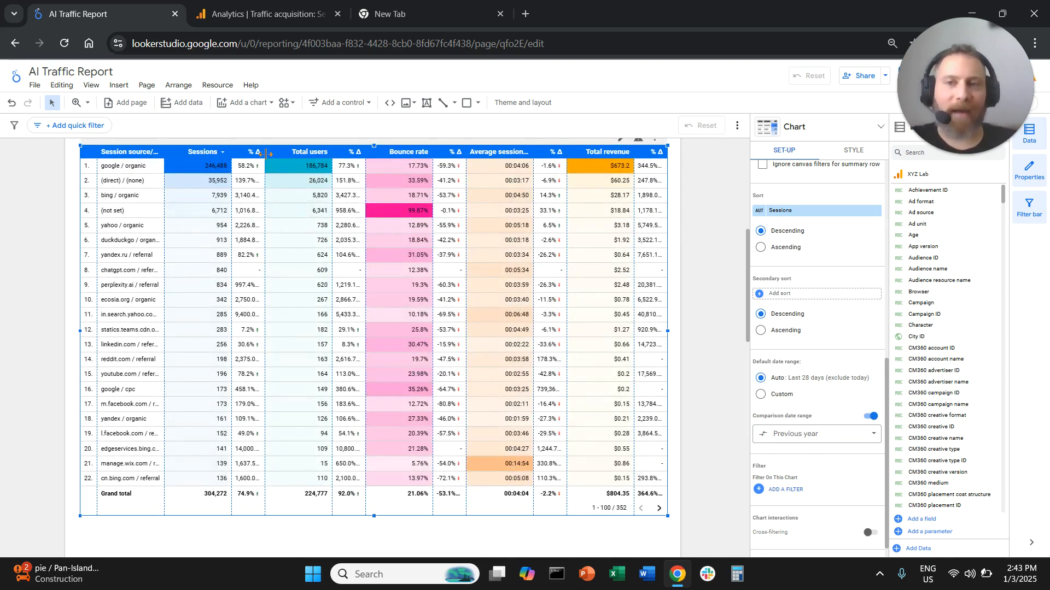
{"action": "left_click_drag", "start_coordinate": [267, 154], "coordinate": [265, 158]}
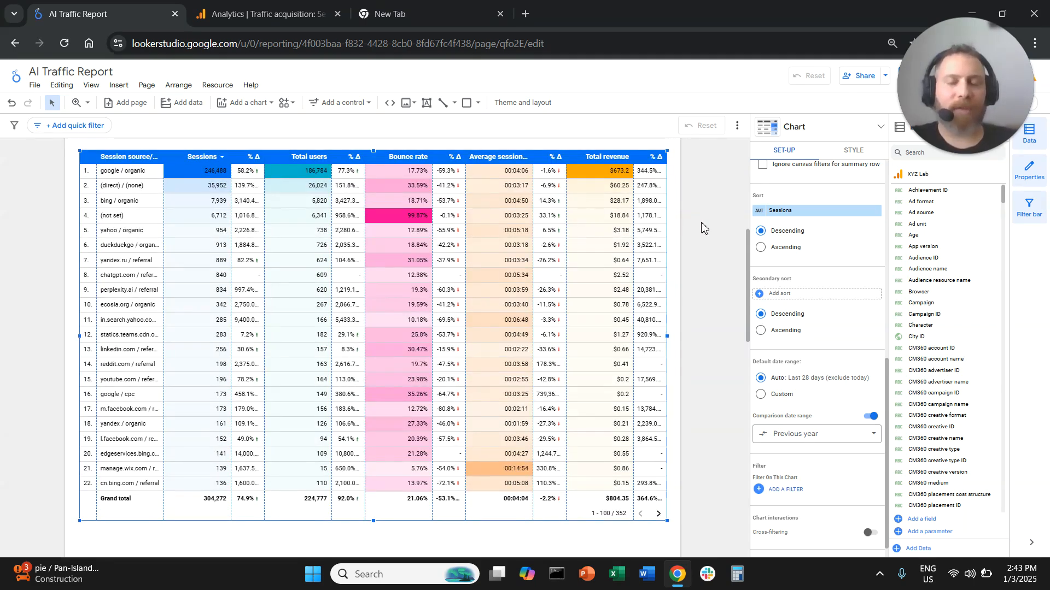
Set the heatmap table to 20 rows per page and adjust its height to fit the rows and grand total
{"action": "scroll", "coordinate": [702, 228], "scroll_direction": "up", "scroll_amount": 2}
{"action": "scroll", "coordinate": [701, 227], "scroll_direction": "down", "scroll_amount": 2}
{"action": "scroll", "coordinate": [501, 342], "scroll_direction": "down", "scroll_amount": 1}
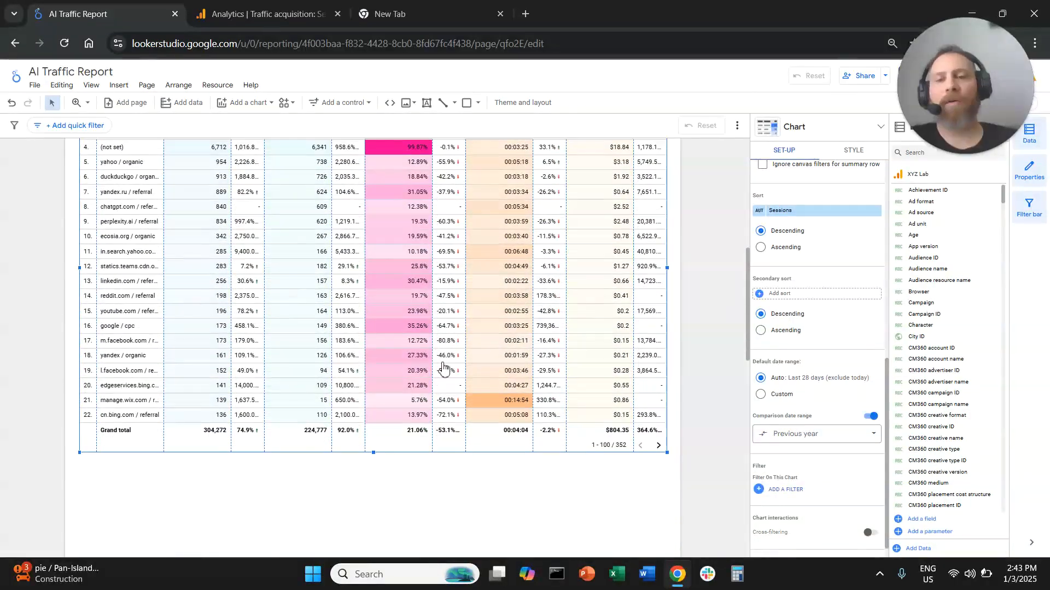
{"action": "left_click_drag", "start_coordinate": [374, 452], "coordinate": [374, 503]}
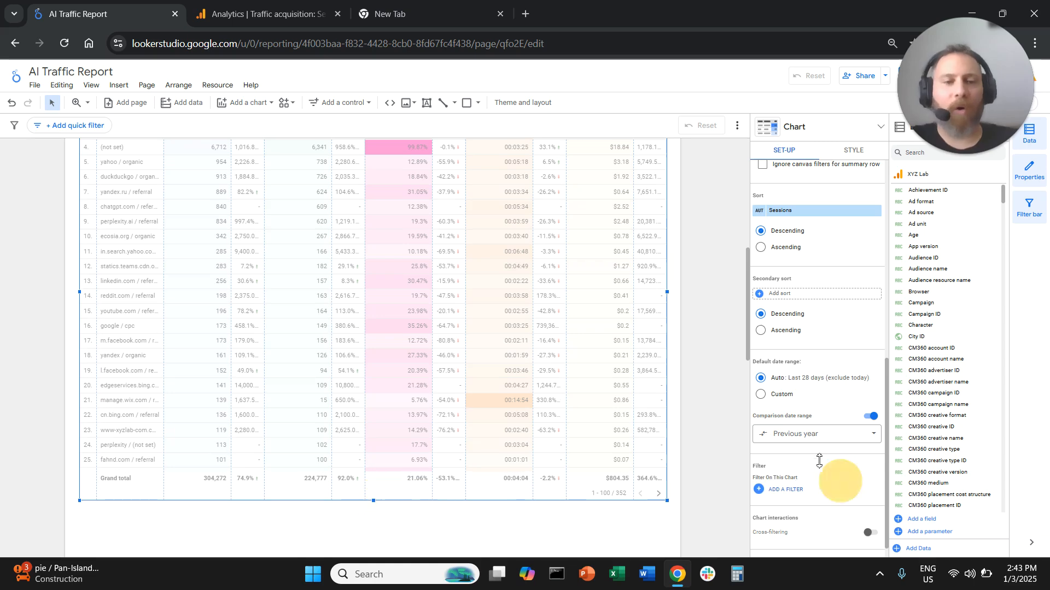
{"action": "scroll", "coordinate": [826, 335], "scroll_direction": "up", "scroll_amount": 1}
{"action": "scroll", "coordinate": [825, 333], "scroll_direction": "up", "scroll_amount": 1}
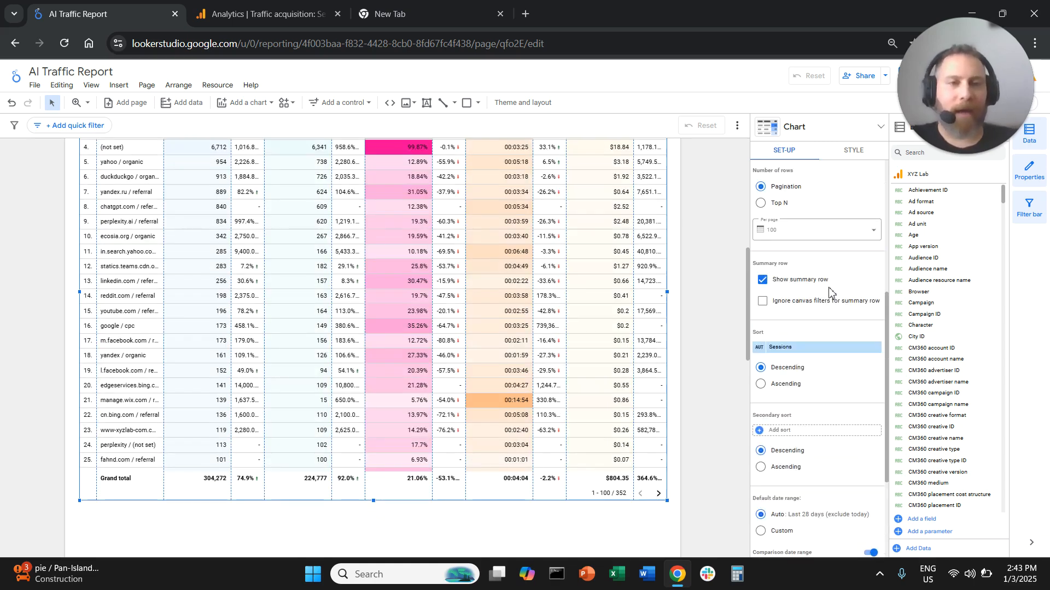
{"action": "left_click", "coordinate": [834, 233]}
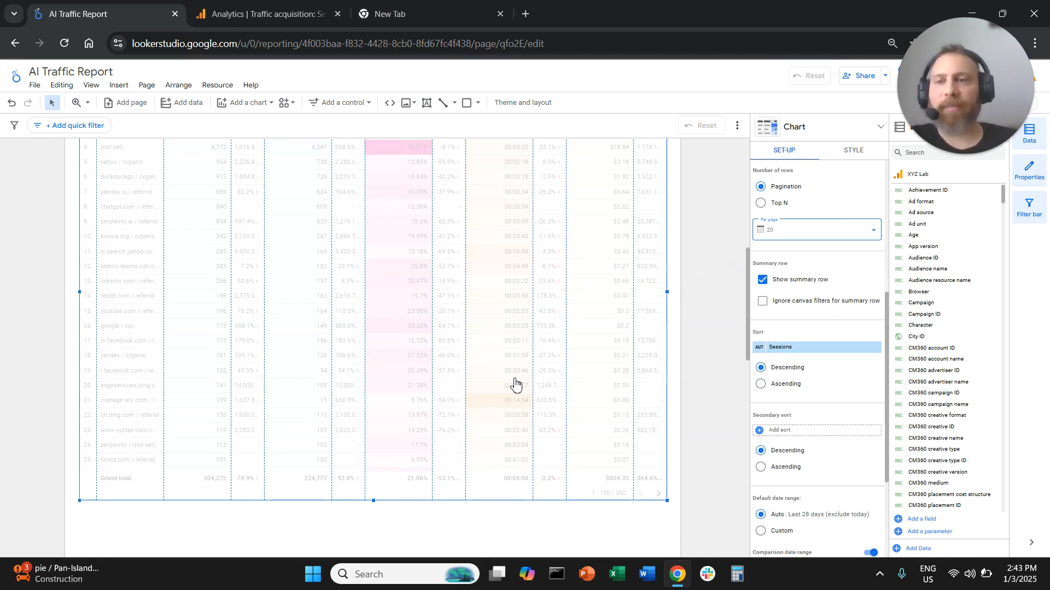
{"action": "scroll", "coordinate": [515, 383], "scroll_direction": "up", "scroll_amount": 1}
{"action": "scroll", "coordinate": [690, 419], "scroll_direction": "down", "scroll_amount": 1}
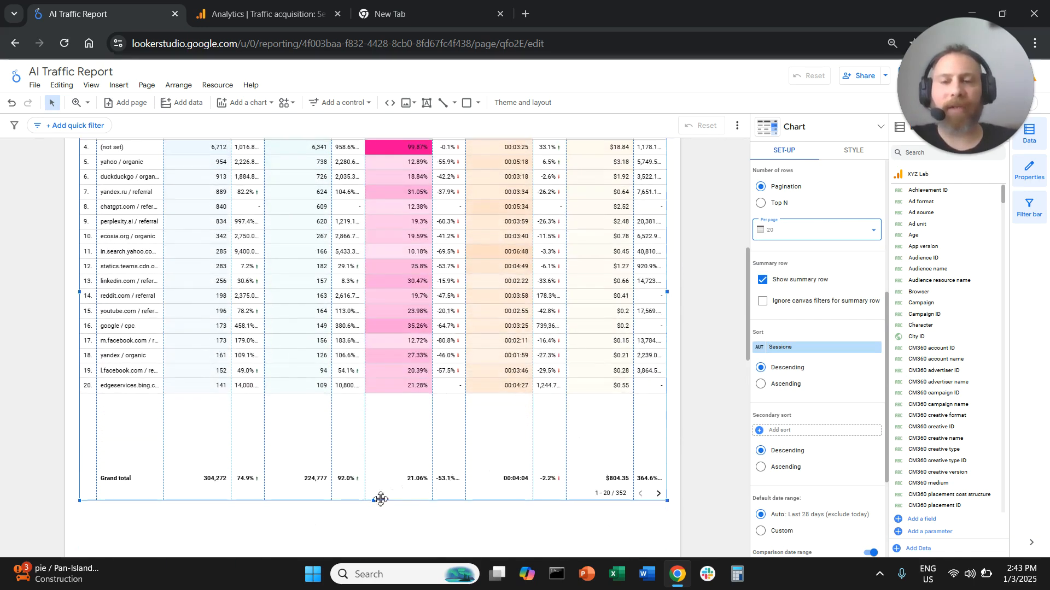
{"action": "left_click_drag", "start_coordinate": [372, 501], "coordinate": [376, 441]}
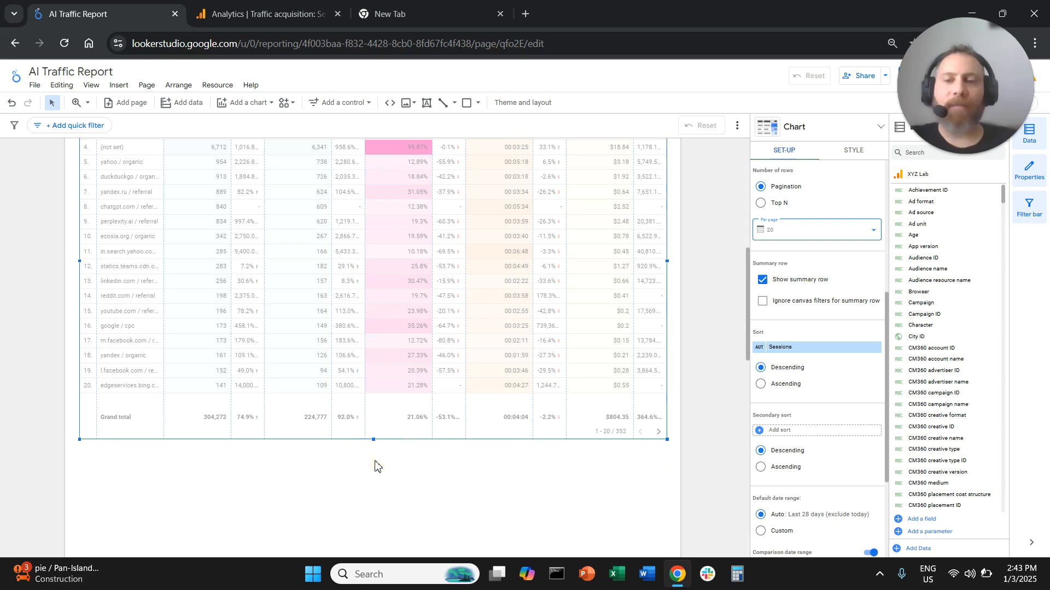
{"action": "left_click", "coordinate": [329, 469]}
Insert a pie chart in the empty area below the left part of the heatmap table
{"action": "scroll", "coordinate": [58, 420], "scroll_direction": "up", "scroll_amount": 6}
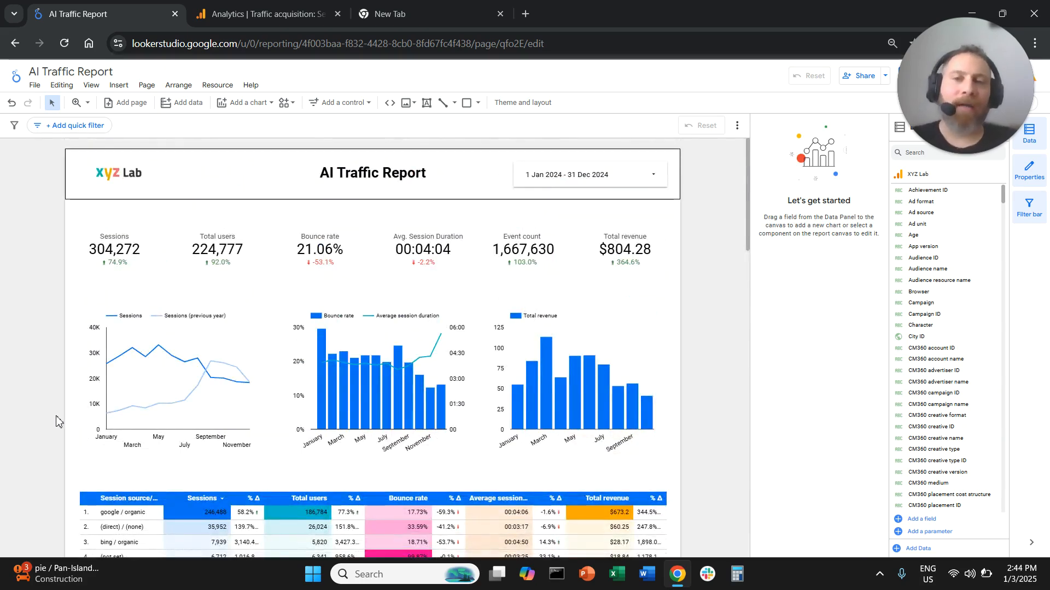
{"action": "scroll", "coordinate": [57, 421], "scroll_direction": "down", "scroll_amount": 5}
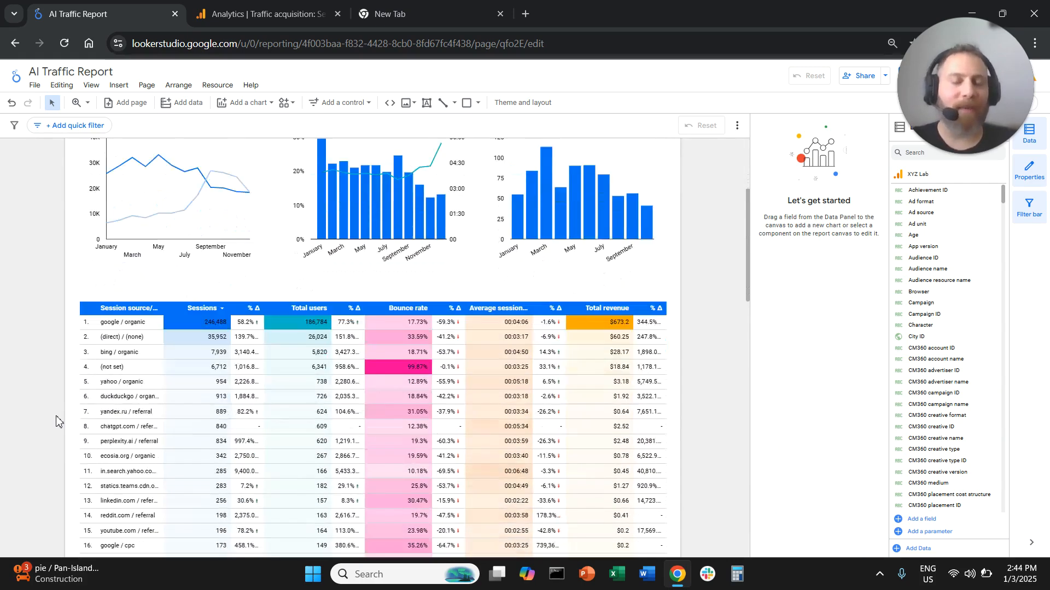
{"action": "scroll", "coordinate": [56, 421], "scroll_direction": "down", "scroll_amount": 2}
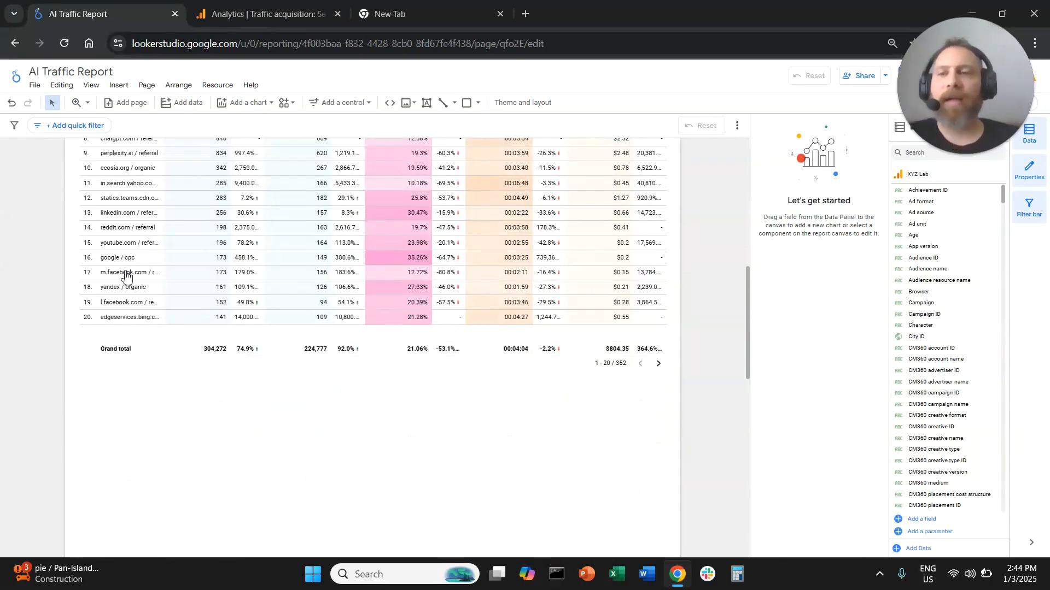
{"action": "left_click", "coordinate": [120, 85]}
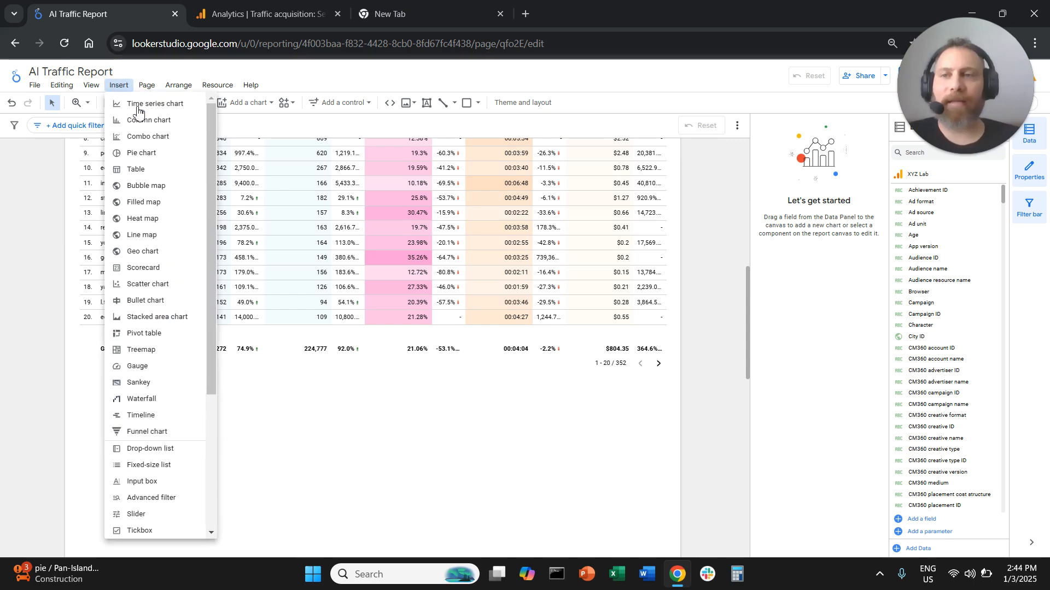
{"action": "left_click", "coordinate": [146, 155]}
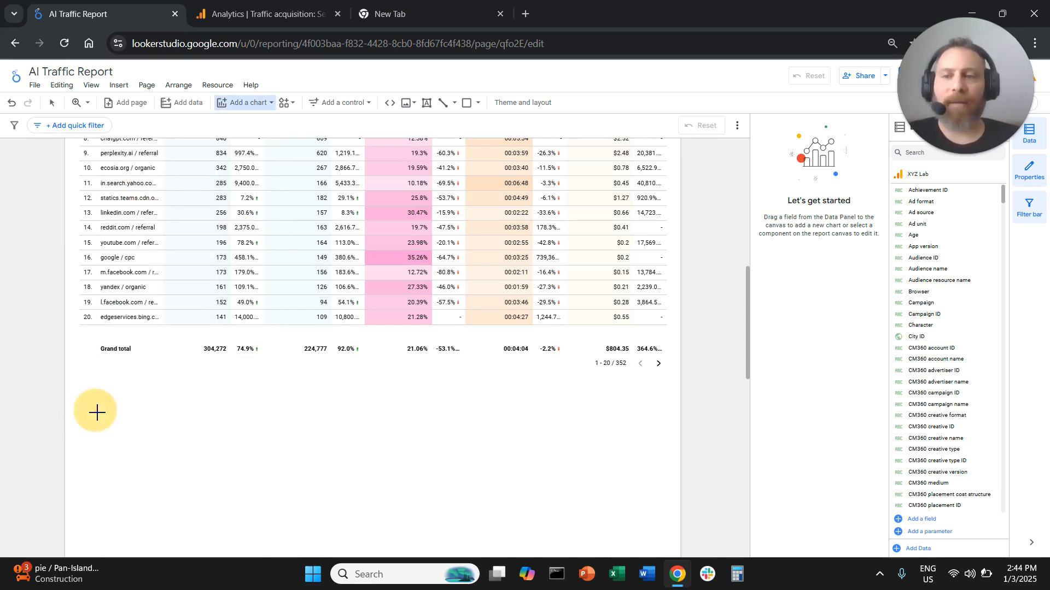
{"action": "left_click", "coordinate": [305, 393]}
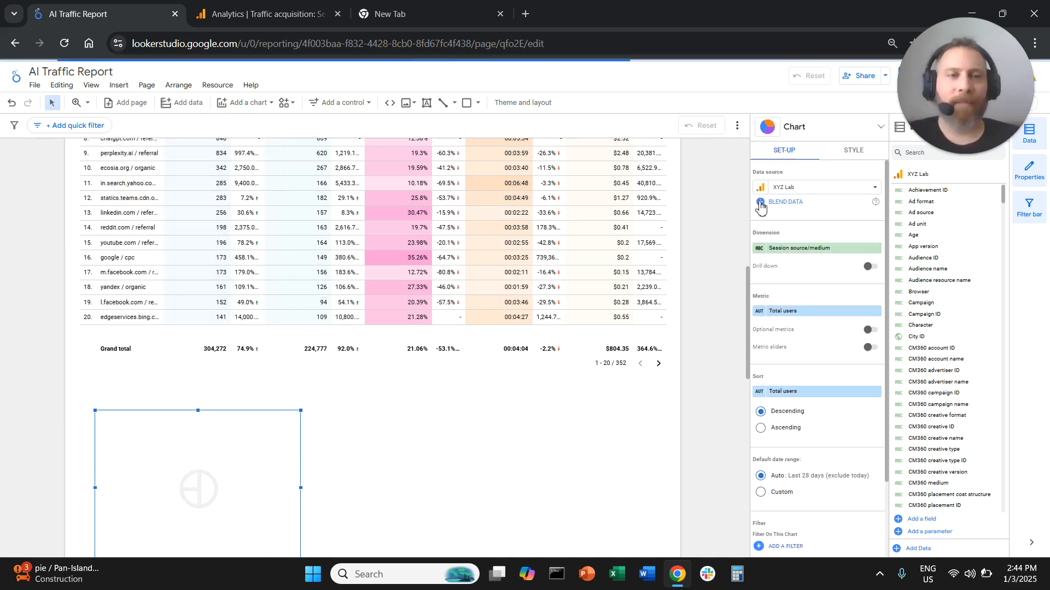
Set the pie chart's metric to Sessions, keeping Session source/medium as its dimension
{"action": "left_click", "coordinate": [855, 153]}
{"action": "left_click", "coordinate": [793, 153]}
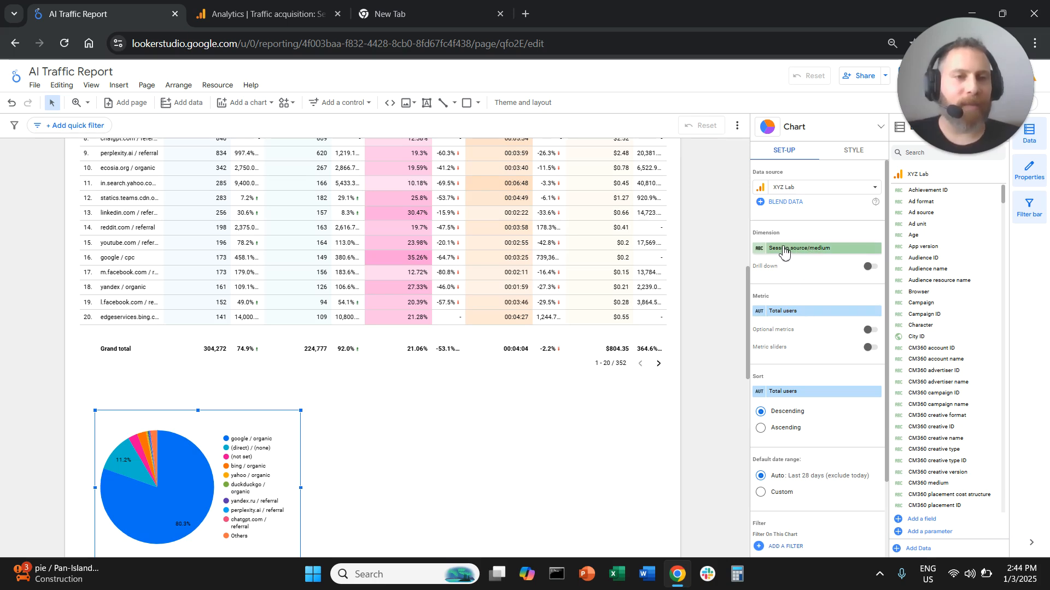
{"action": "left_click", "coordinate": [810, 314]}
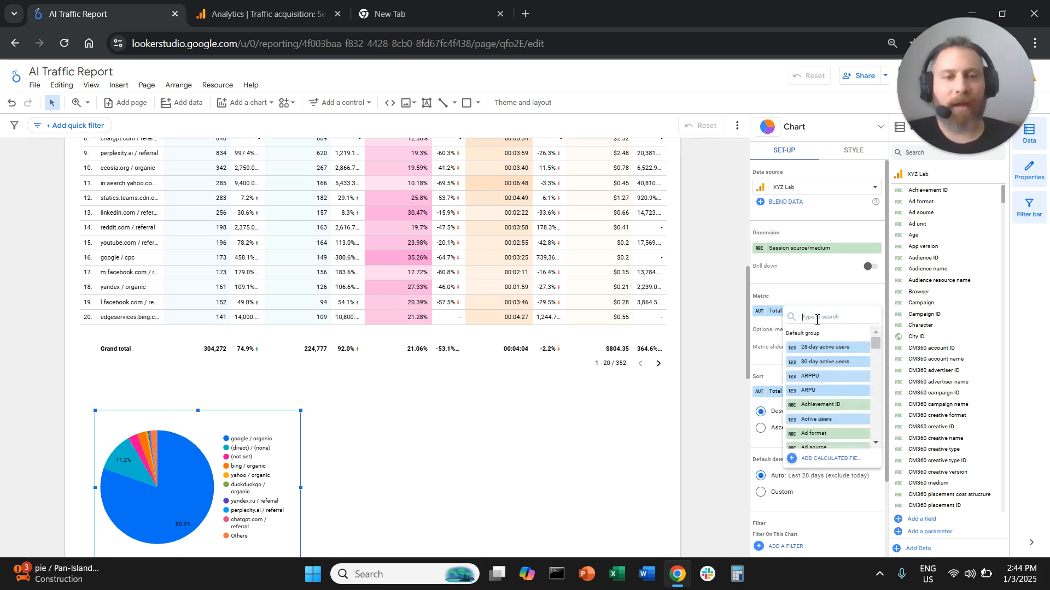
{"action": "type", "text": "sessions"}
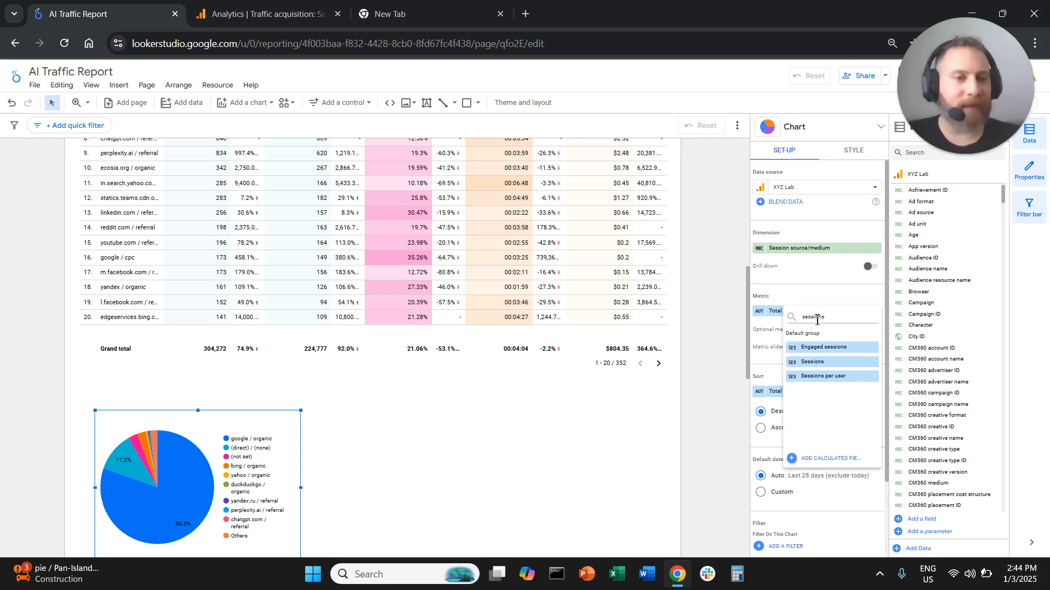
{"action": "left_click", "coordinate": [825, 368]}
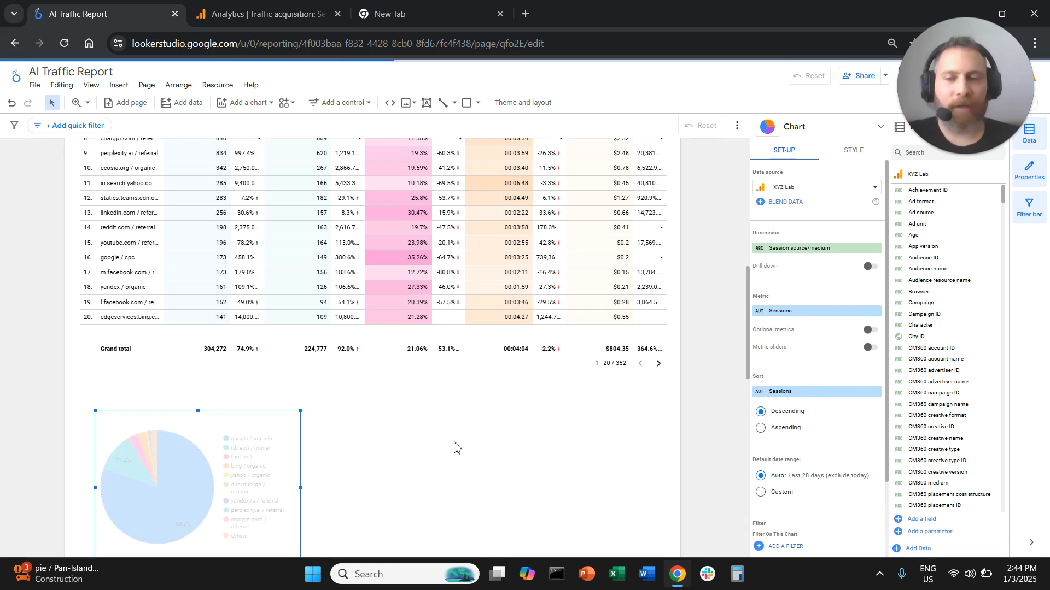
Duplicate the Sessions pie chart and place the copy to its right, aligned horizontally with the original
{"action": "scroll", "coordinate": [410, 465], "scroll_direction": "down", "scroll_amount": 1}
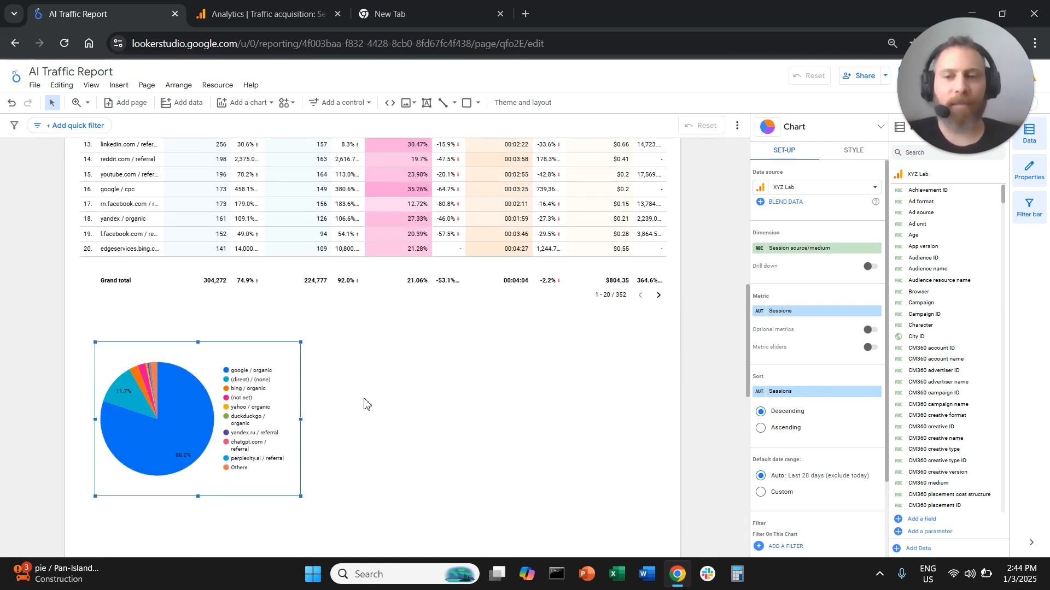
{"action": "key", "text": "ctrl+v"}
{"action": "scroll", "coordinate": [359, 321], "scroll_direction": "up", "scroll_amount": 2}
{"action": "left_click_drag", "start_coordinate": [256, 334], "coordinate": [478, 323]}
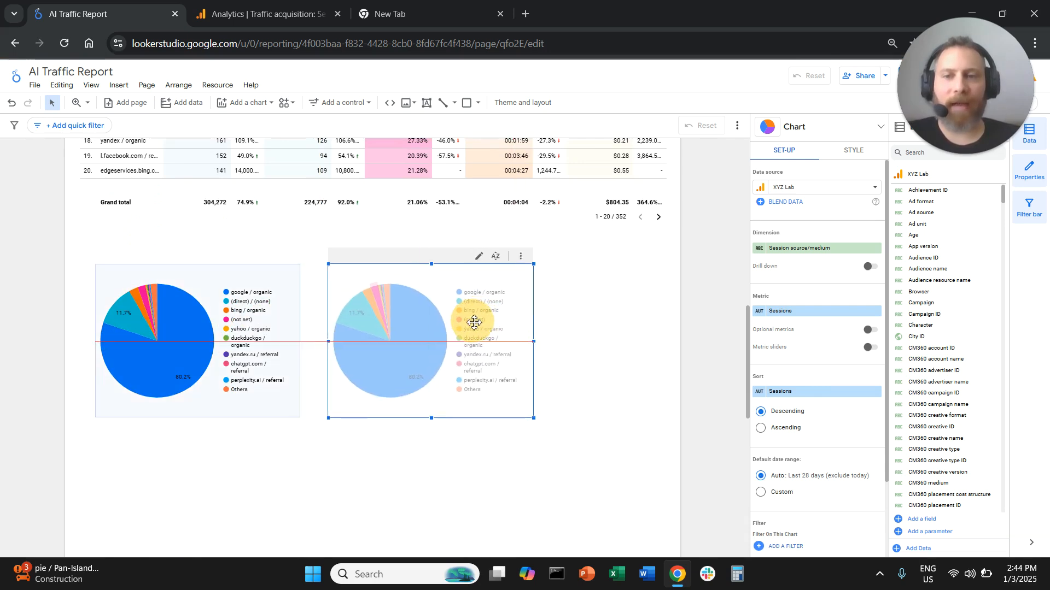
Change the metric of the copied pie chart to Total revenue
{"action": "left_click", "coordinate": [814, 315]}
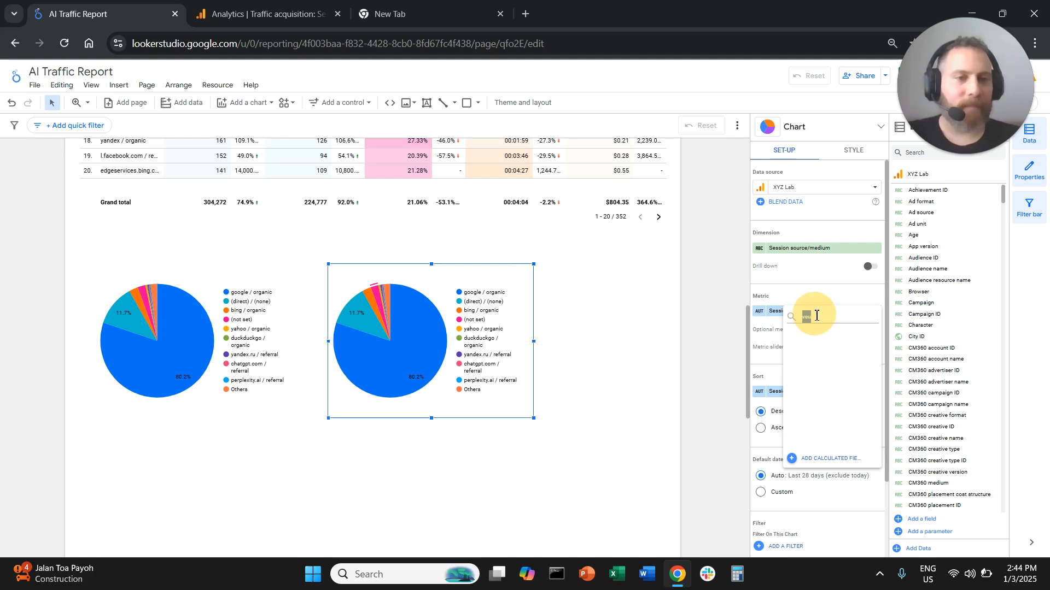
{"action": "type", "text": "reve"}
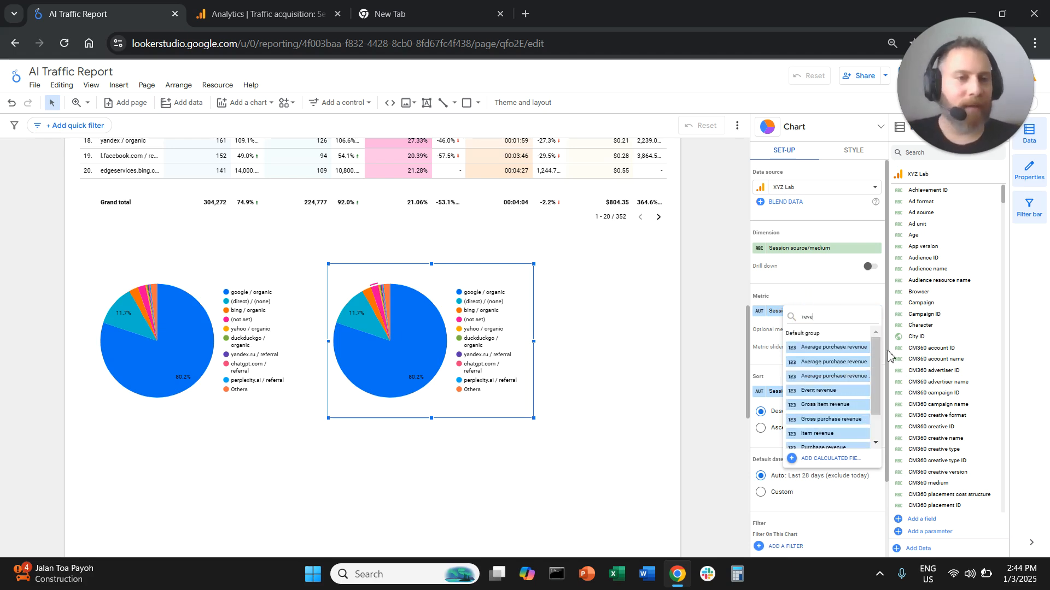
{"action": "left_click_drag", "start_coordinate": [877, 357], "coordinate": [891, 419]}
{"action": "left_click", "coordinate": [824, 443]}
Select both pie charts and widen them together to span the width of the table above
{"action": "left_click", "coordinate": [738, 388]}
{"action": "left_click_drag", "start_coordinate": [627, 304], "coordinate": [137, 359]}
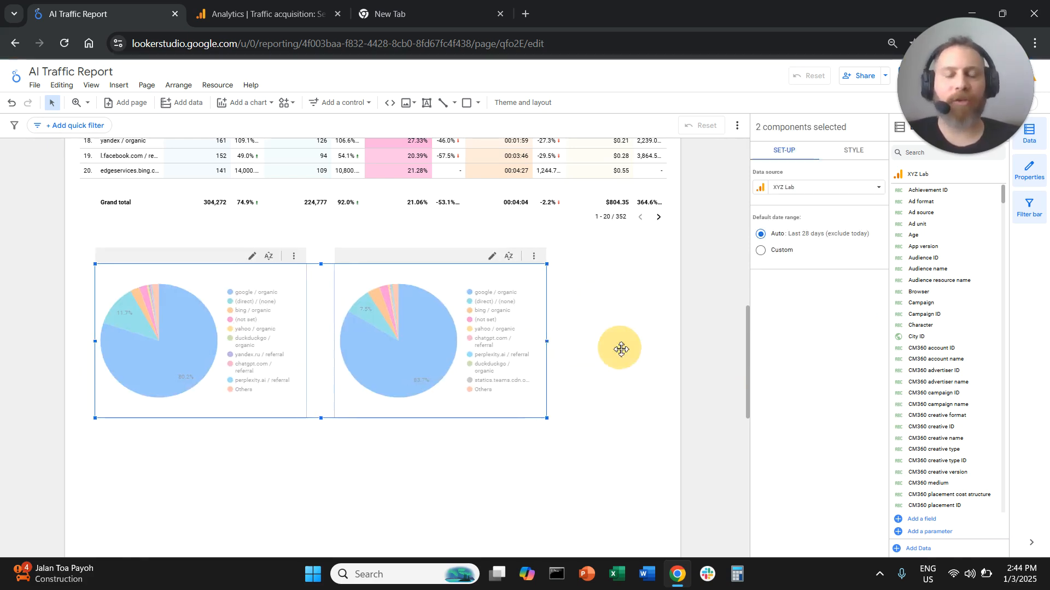
{"action": "left_click_drag", "start_coordinate": [666, 348], "coordinate": [672, 348]}
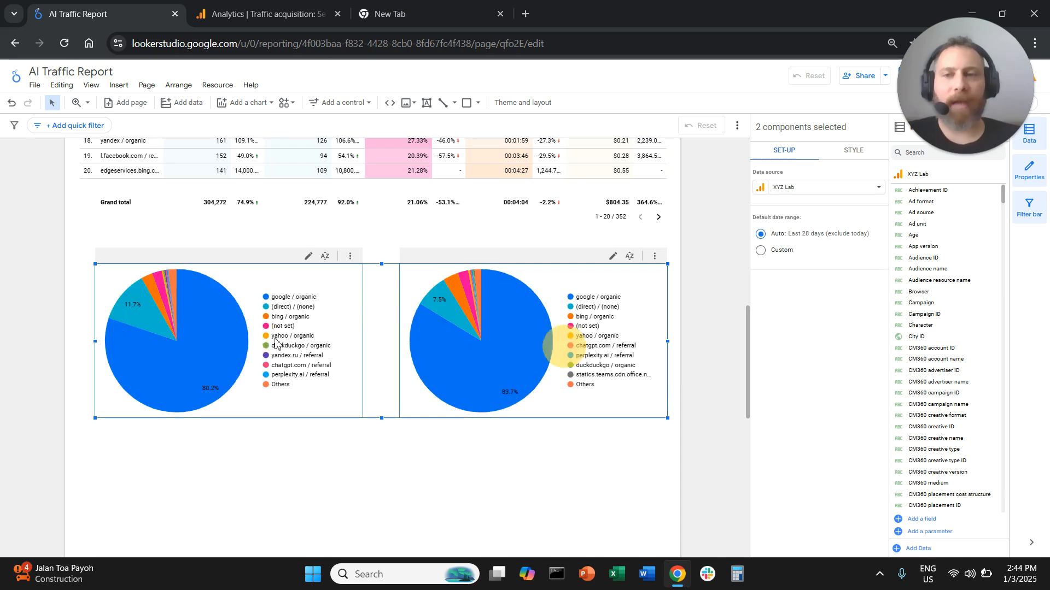
{"action": "left_click_drag", "start_coordinate": [98, 344], "coordinate": [76, 343]}
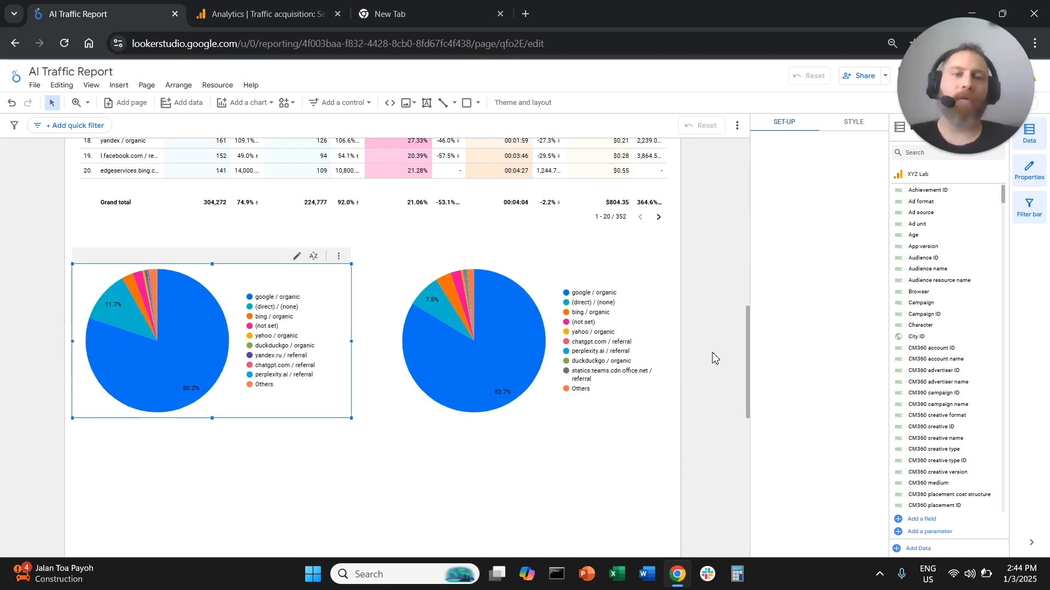
Start a new page-level filter in the current page settings and name it "AI Tools Traffic"
{"action": "scroll", "coordinate": [713, 354], "scroll_direction": "up", "scroll_amount": 10}
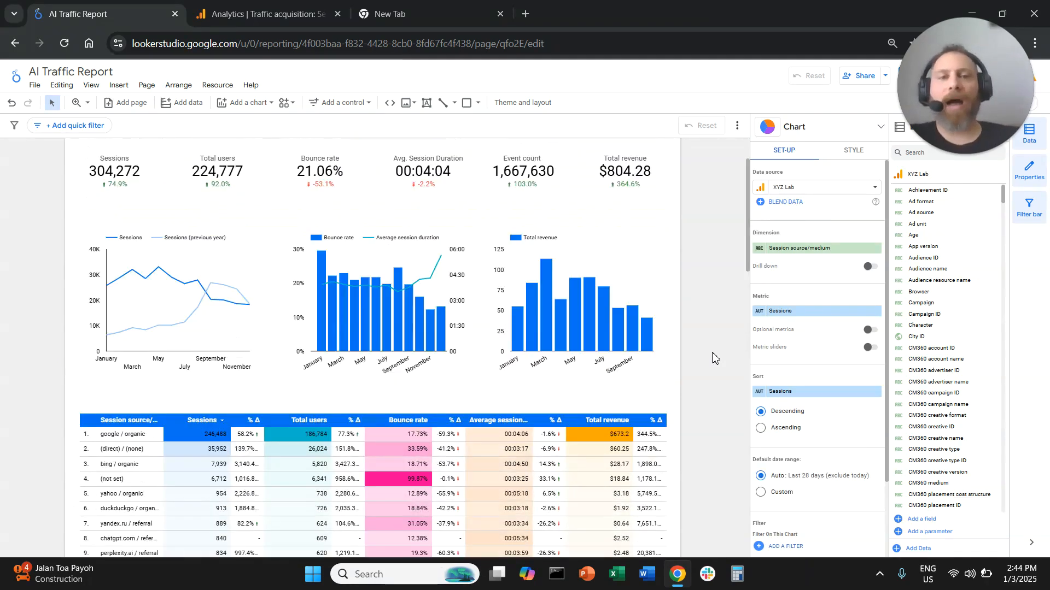
{"action": "scroll", "coordinate": [713, 359], "scroll_direction": "up", "scroll_amount": 2}
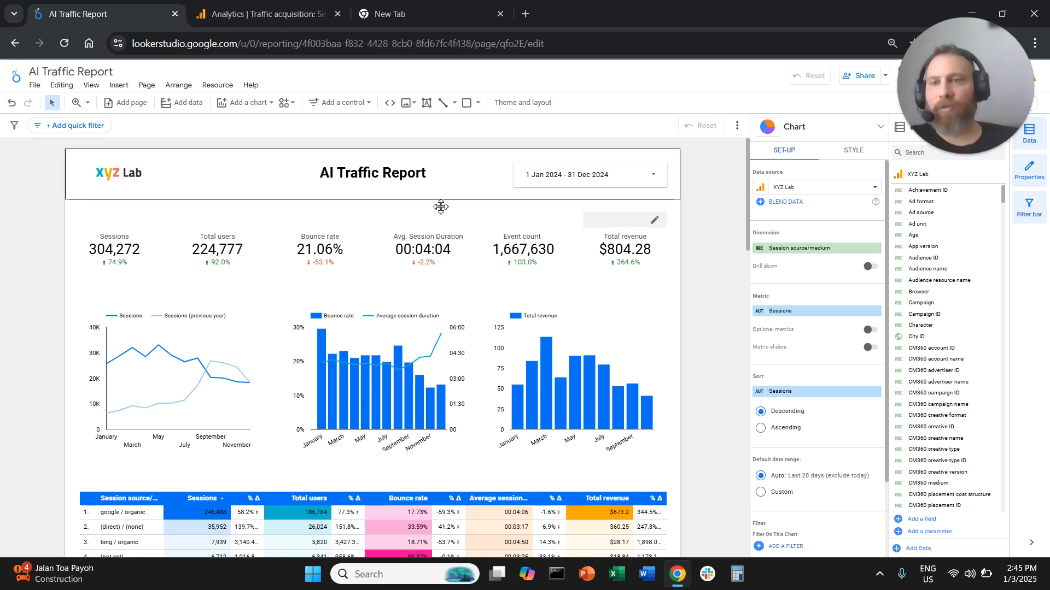
{"action": "left_click", "coordinate": [146, 86]}
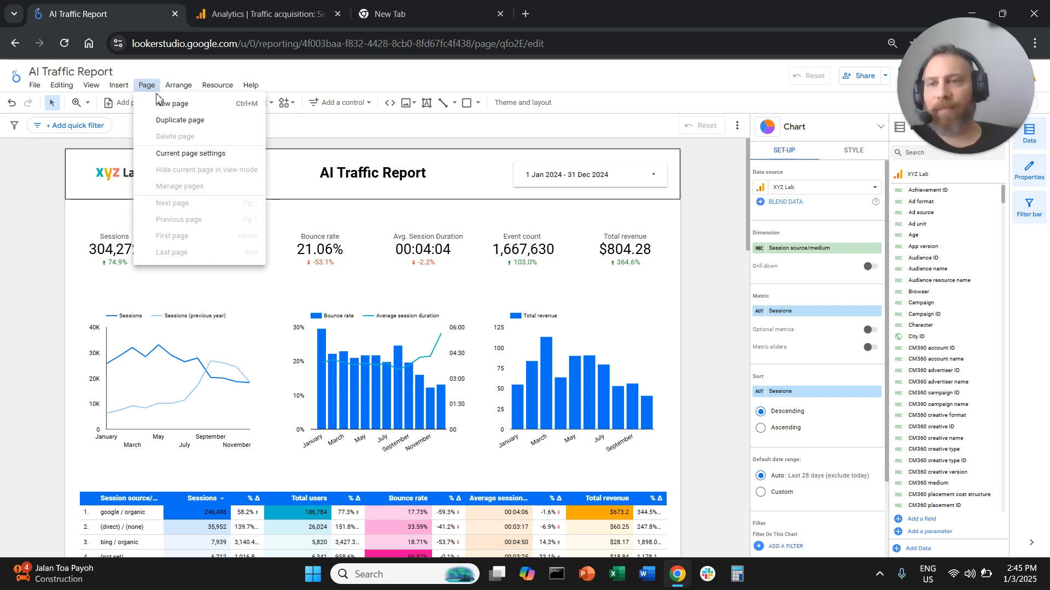
{"action": "left_click", "coordinate": [170, 155]}
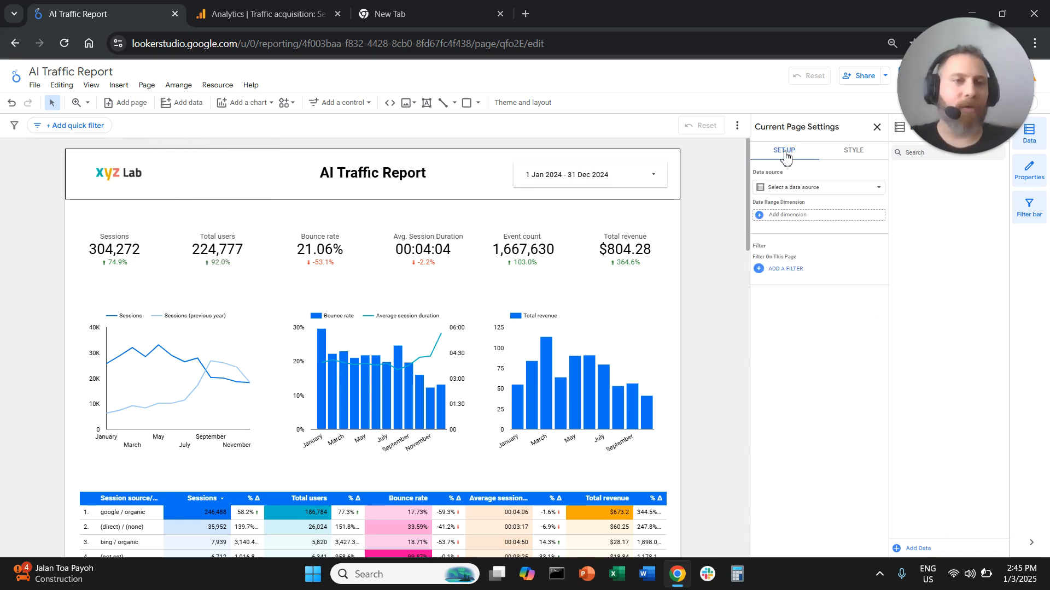
{"action": "left_click", "coordinate": [787, 270]}
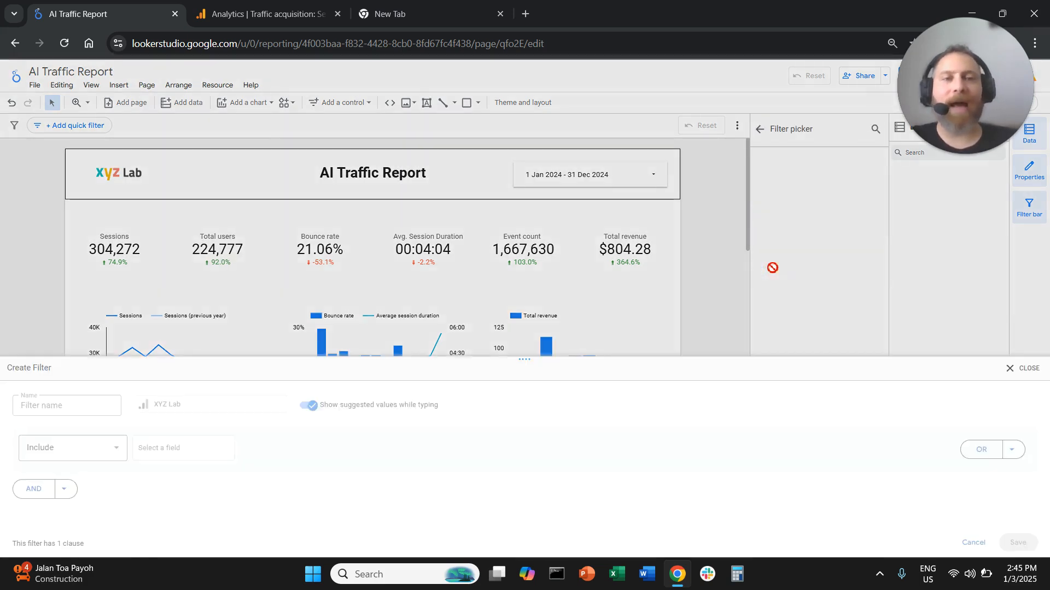
{"action": "left_click", "coordinate": [99, 341]}
{"action": "type", "text": "AI Tools Traffic"}
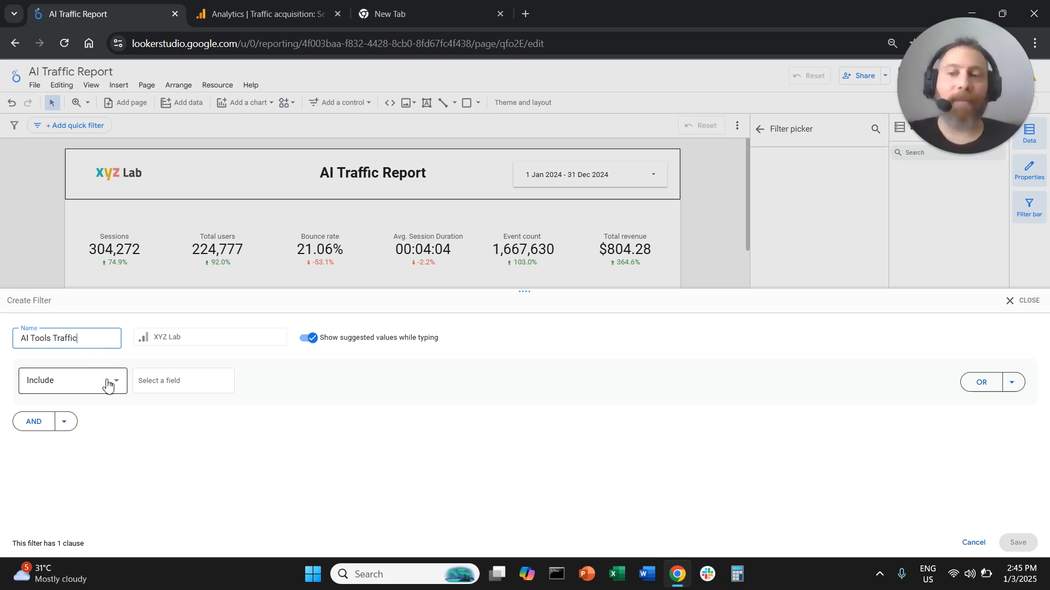
Set the filter condition to include Session source/medium where RegExp Contains "chatgpt|gemini|perplexity|mammouth"
{"action": "left_click", "coordinate": [181, 382]}
{"action": "type", "text": "session source"}
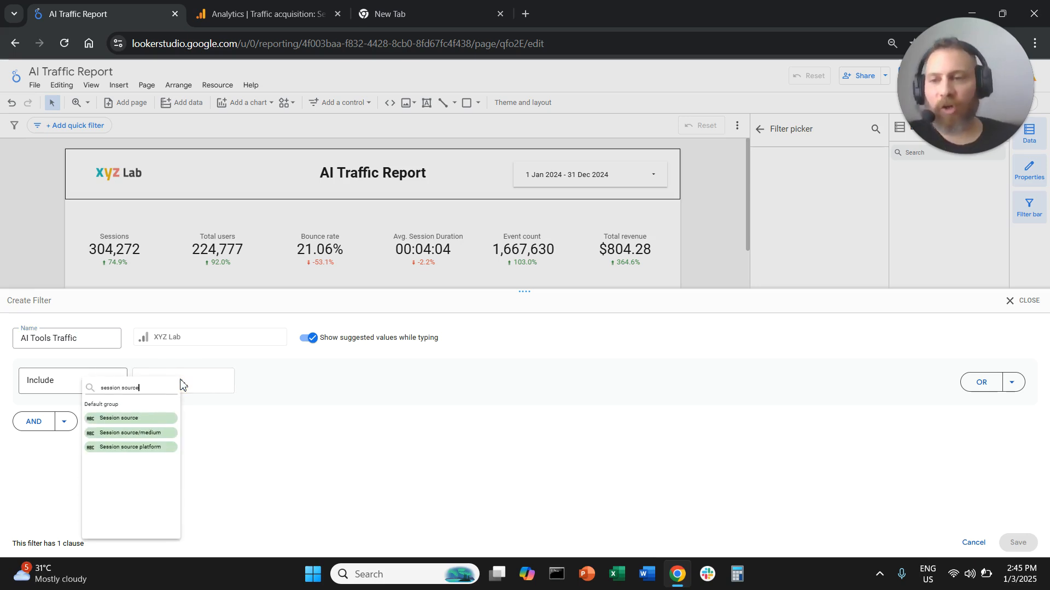
{"action": "left_click", "coordinate": [157, 433]}
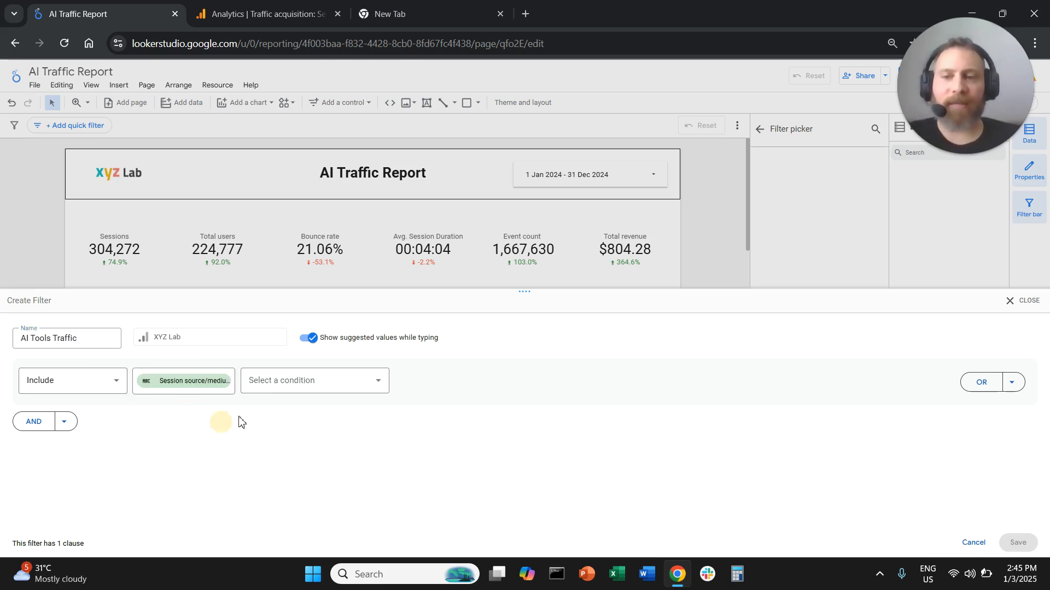
{"action": "left_click", "coordinate": [339, 384]}
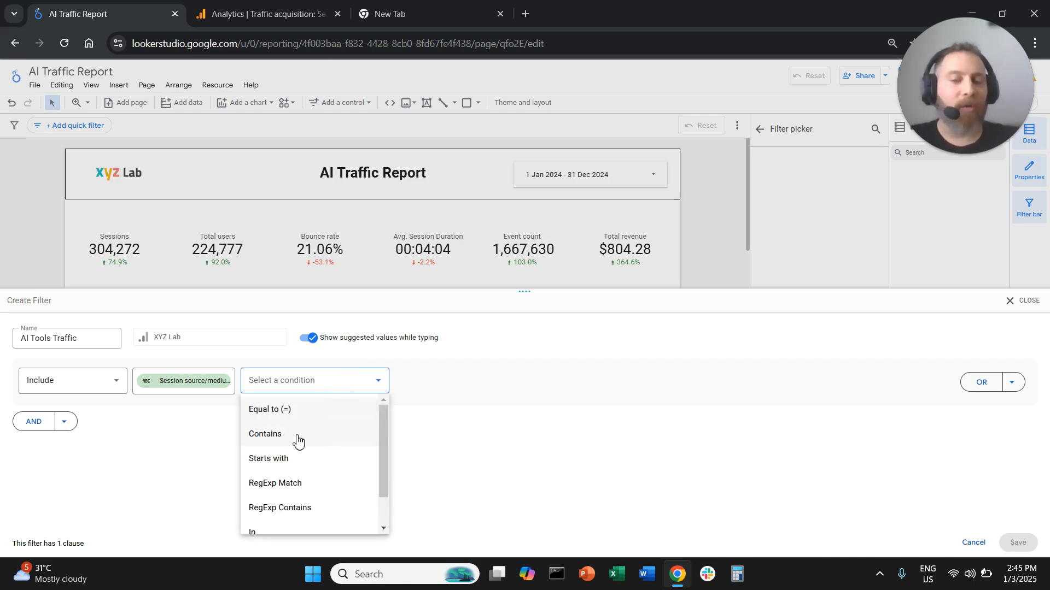
{"action": "left_click", "coordinate": [293, 514]}
{"action": "left_click", "coordinate": [462, 382]}
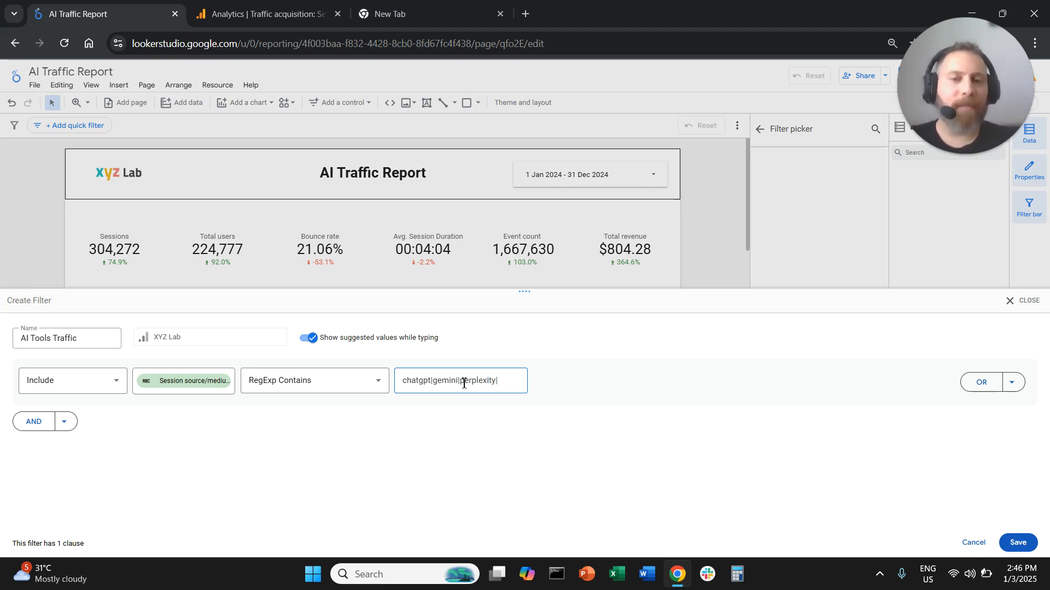
{"action": "type", "text": "mammouth"}
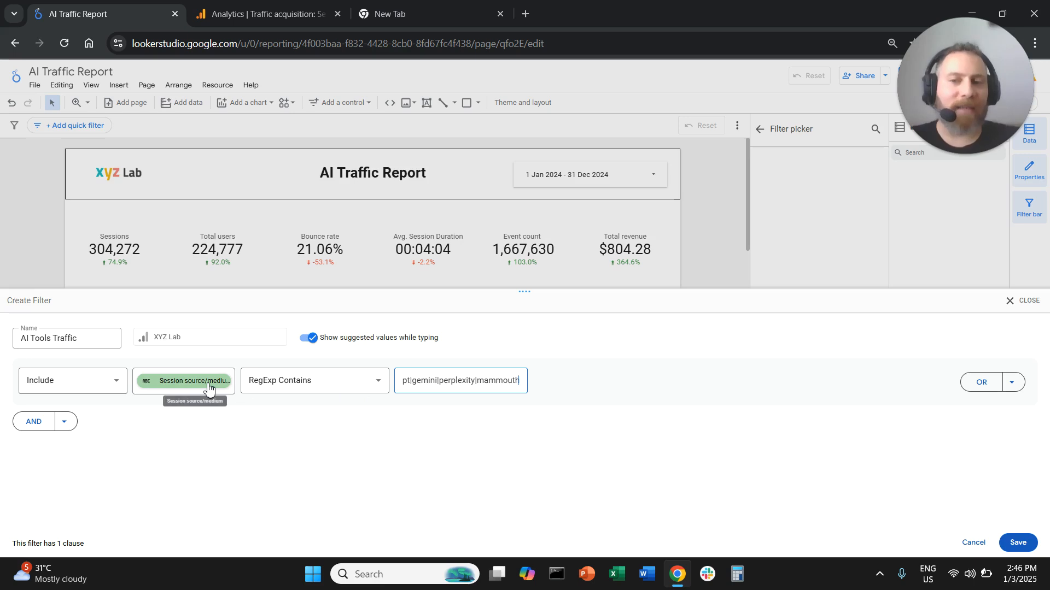
{"action": "left_click_drag", "start_coordinate": [429, 380], "coordinate": [399, 380]}
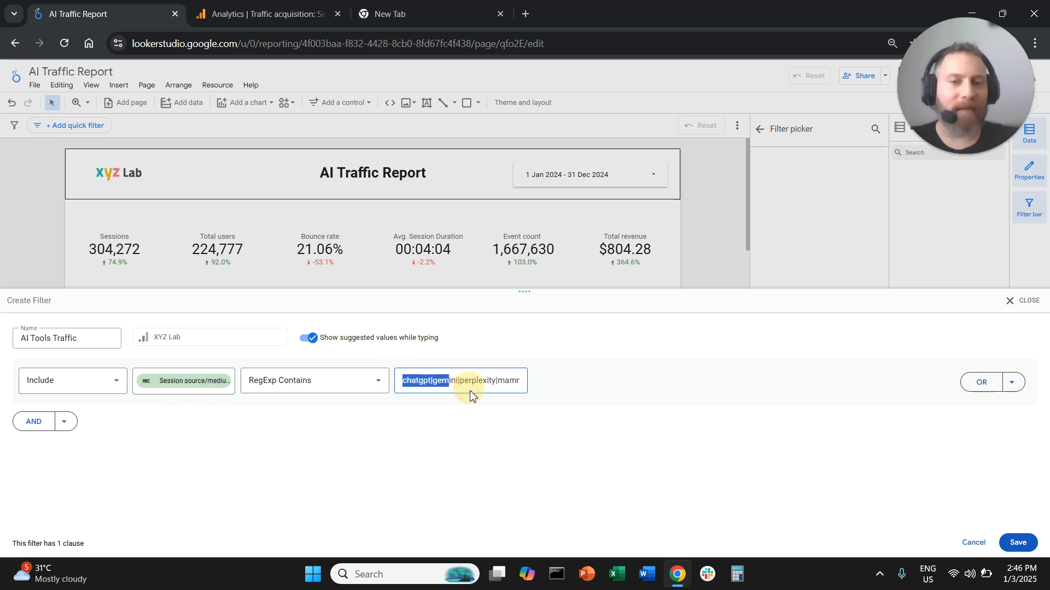
Switch to Google Analytics, break traffic acquisition down by Session source / medium with all rows deselected, and examine the AI referral sources
{"action": "left_click", "coordinate": [260, 15]}
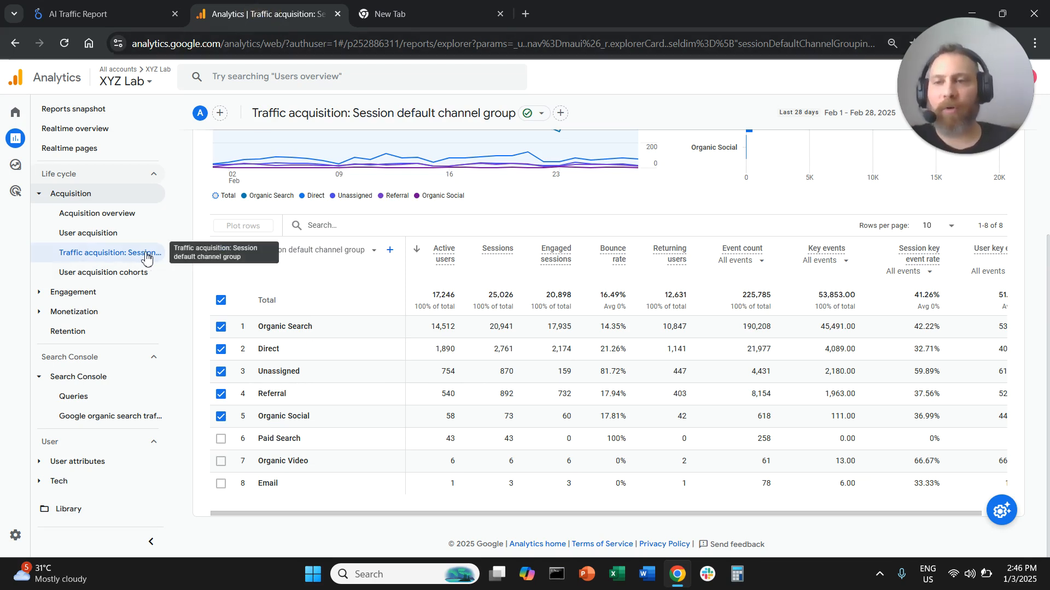
{"action": "left_click", "coordinate": [357, 254]}
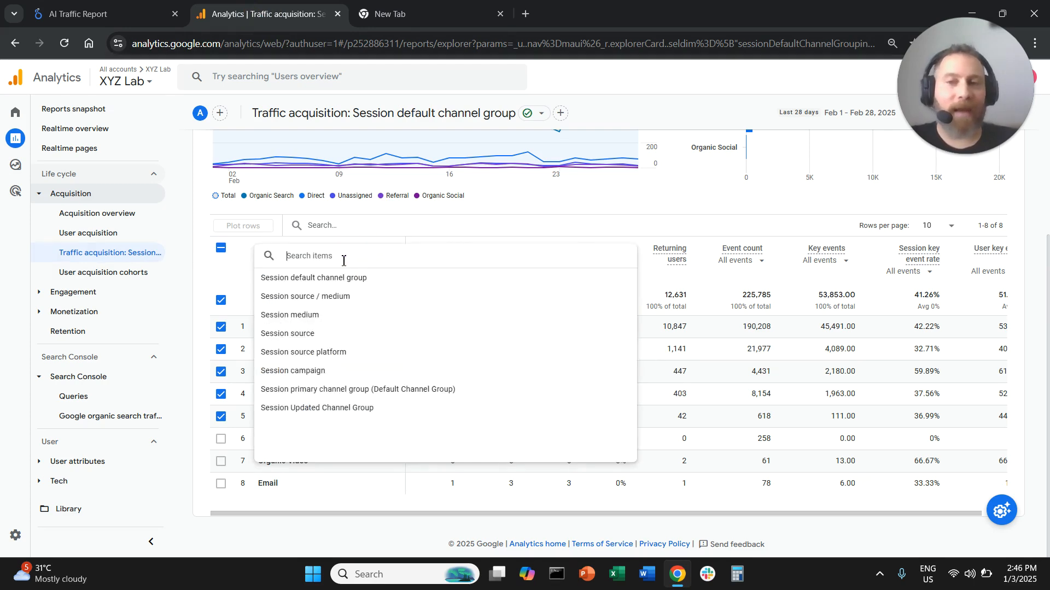
{"action": "left_click", "coordinate": [350, 298]}
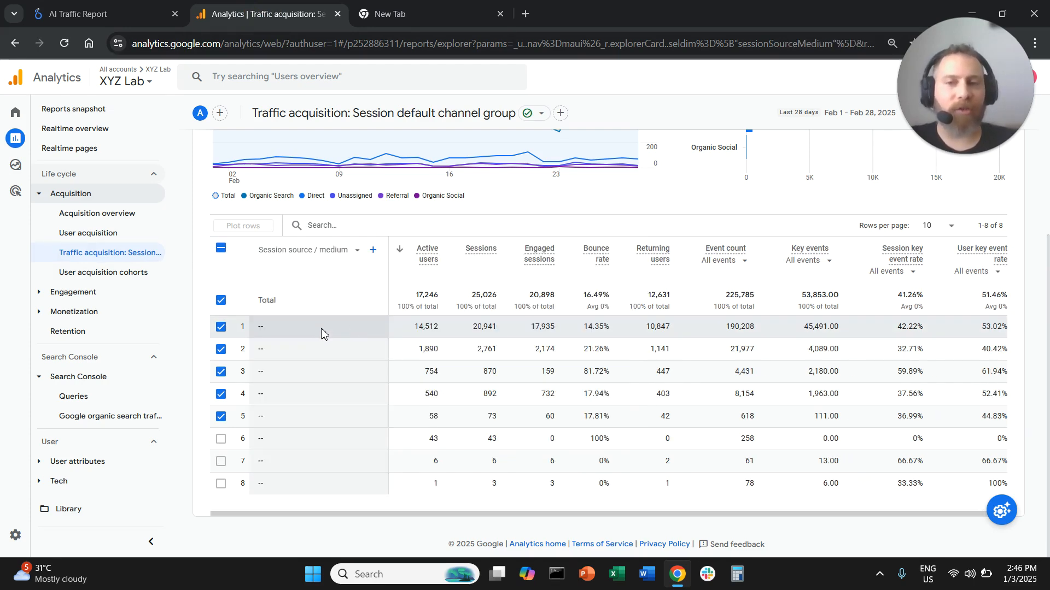
{"action": "left_click", "coordinate": [222, 249]}
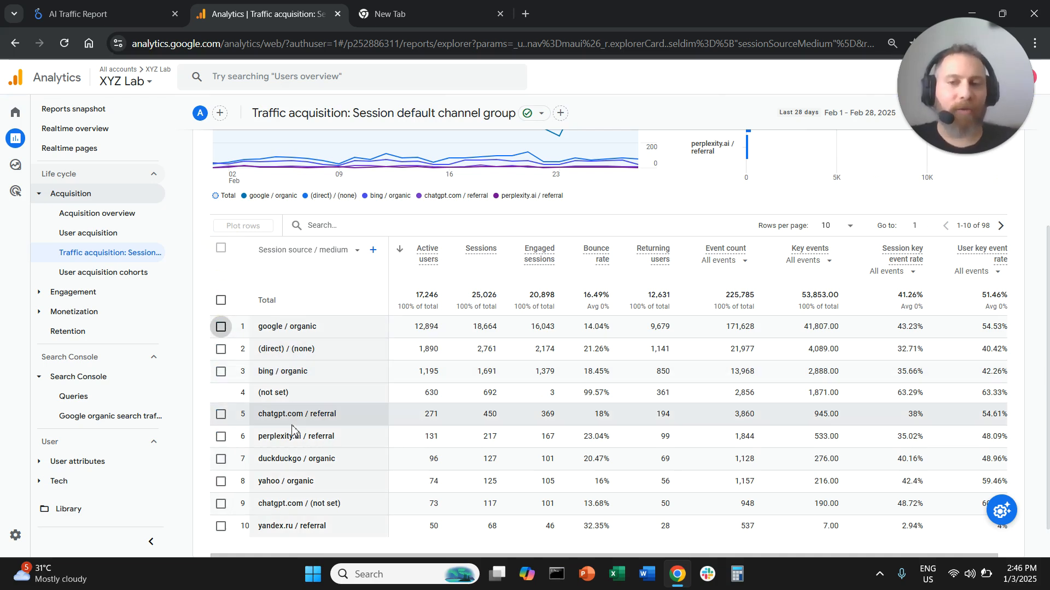
{"action": "left_click_drag", "start_coordinate": [267, 417], "coordinate": [318, 419]}
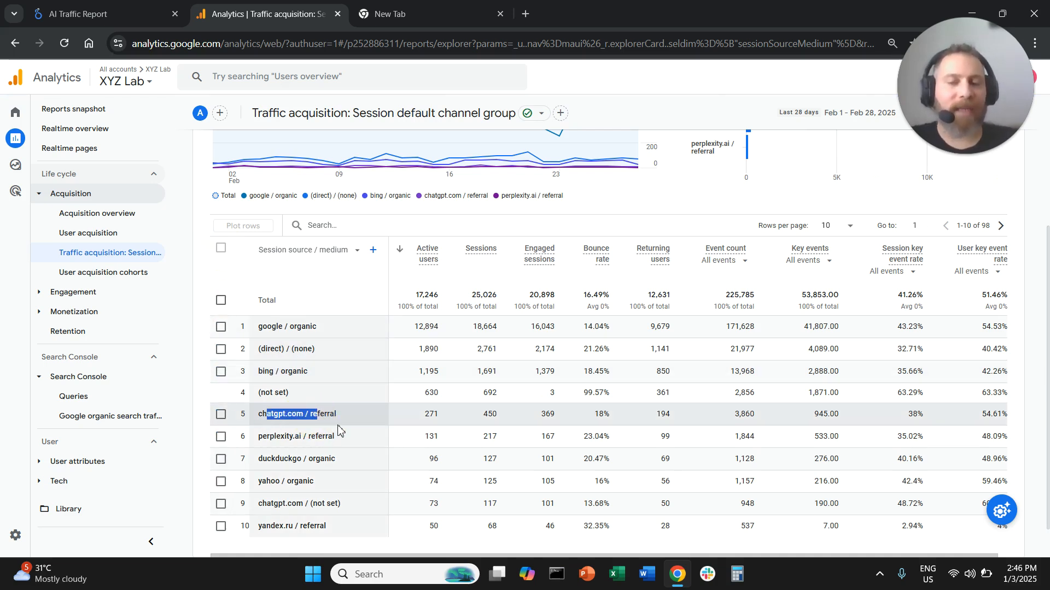
{"action": "scroll", "coordinate": [339, 431], "scroll_direction": "down", "scroll_amount": 1}
{"action": "left_click_drag", "start_coordinate": [268, 372], "coordinate": [305, 395]}
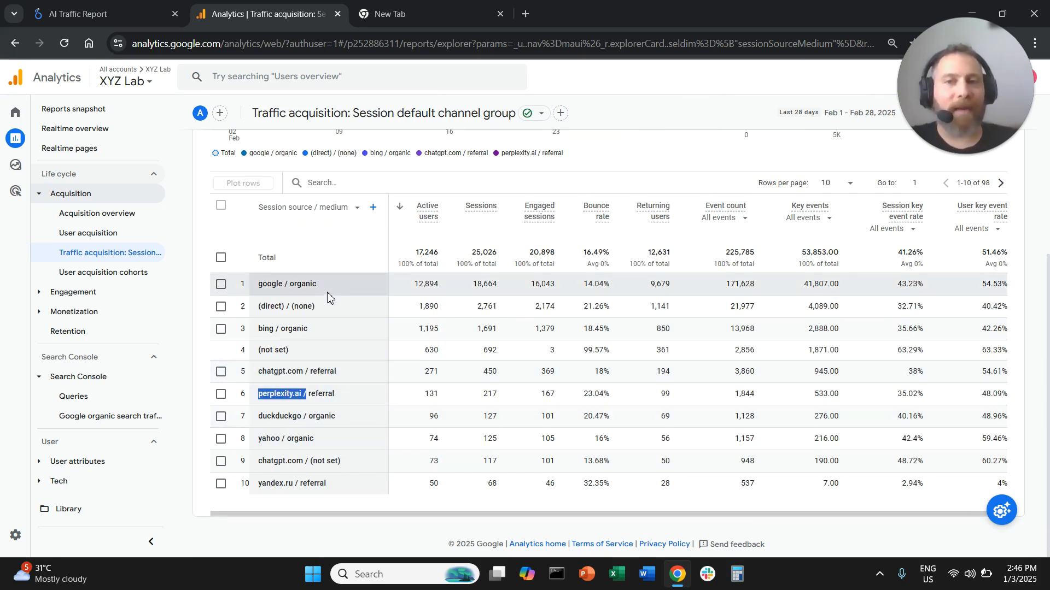
Search the traffic acquisition table for ".ai", deselect all its rows and highlight the source name "felo"
{"action": "left_click", "coordinate": [358, 184]}
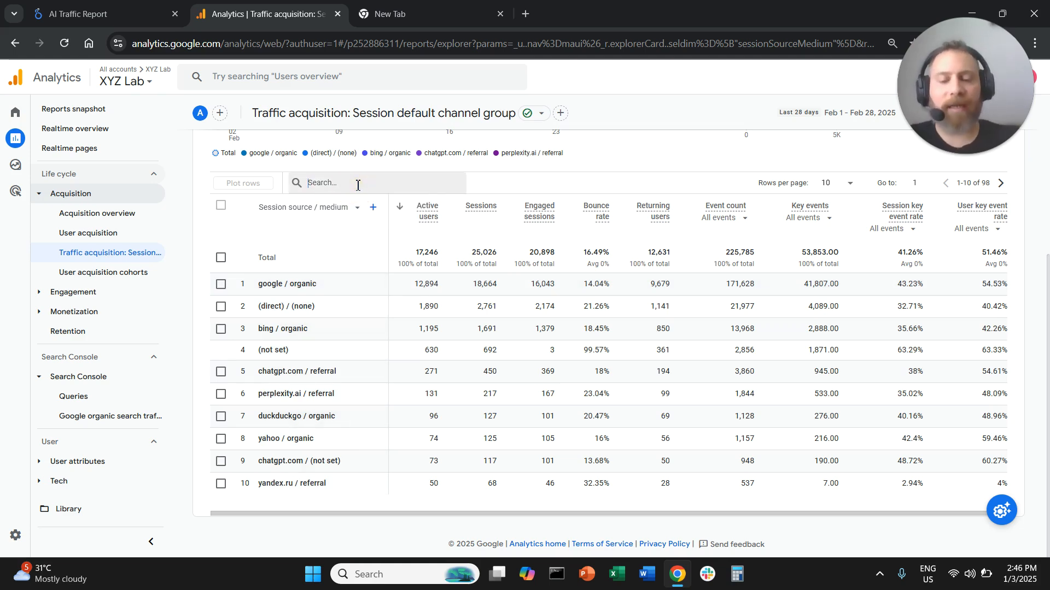
{"action": "key", "text": "Return"}
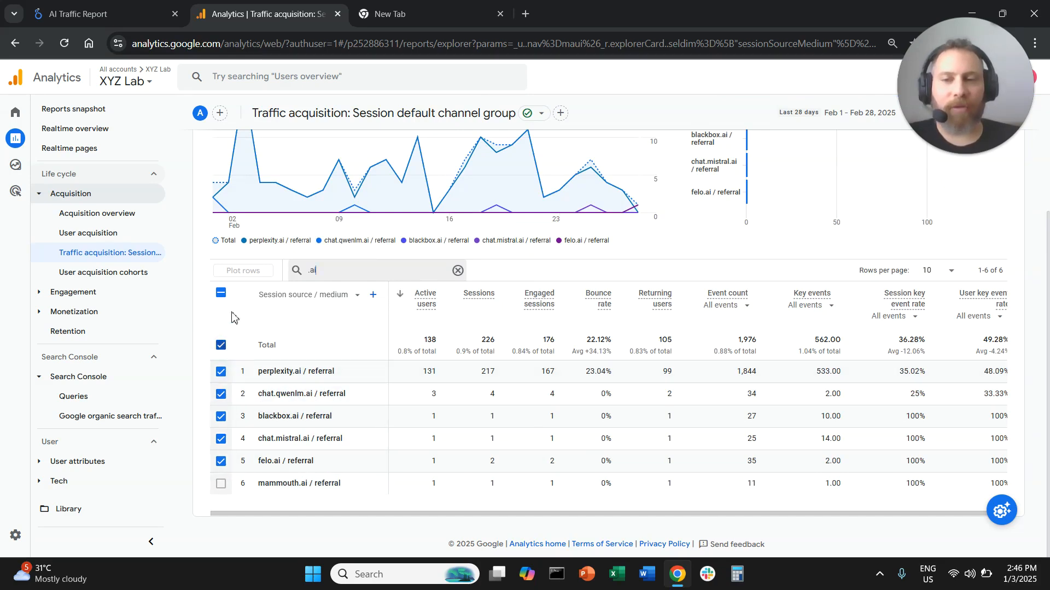
{"action": "left_click", "coordinate": [221, 292]}
{"action": "mouse_move", "coordinate": [266, 461]}
{"action": "left_mouse_down"}
{"action": "mouse_move", "coordinate": [285, 462]}
{"action": "mouse_move", "coordinate": [297, 484]}
{"action": "mouse_move", "coordinate": [264, 464]}
{"action": "left_mouse_up"}
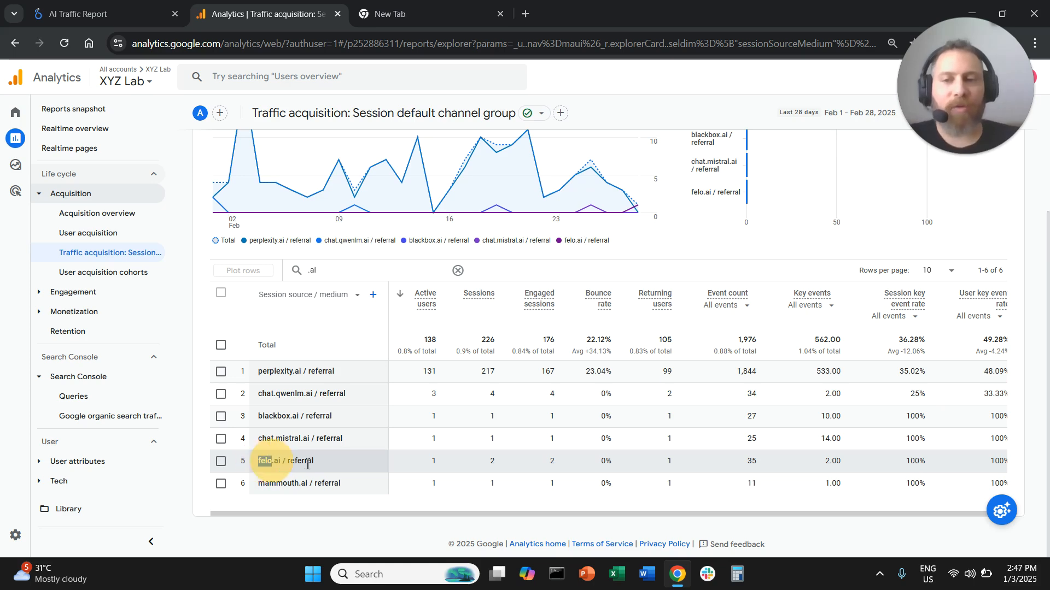
Back in Looker Studio, append "|felo" to the AI Tools Traffic filter's regular expression and save the filter
{"action": "left_click", "coordinate": [116, 9]}
{"action": "left_click", "coordinate": [485, 387]}
{"action": "double_click", "coordinate": [511, 383]}
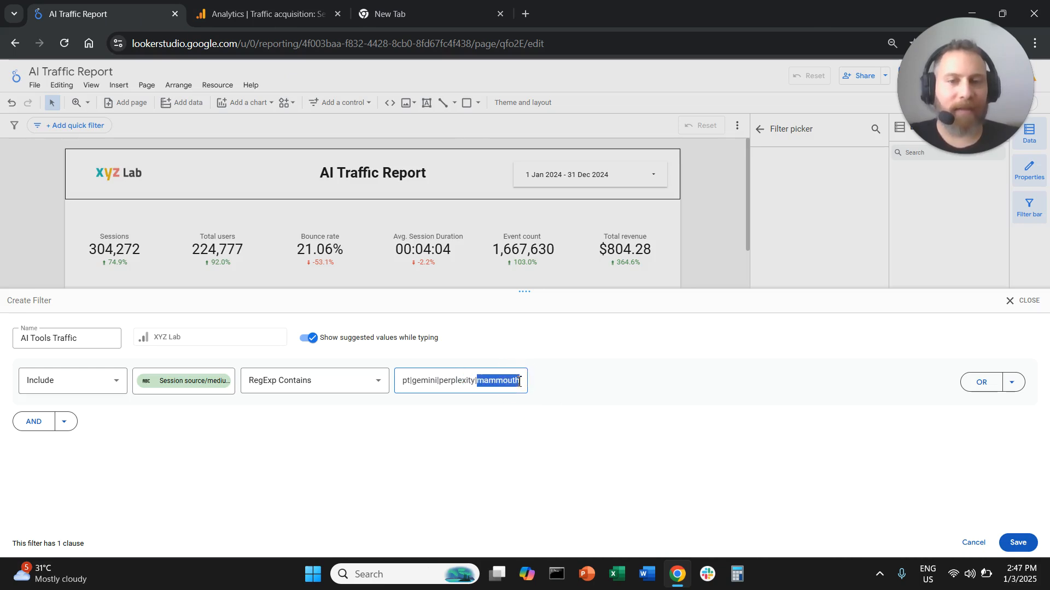
{"action": "left_click", "coordinate": [520, 387]}
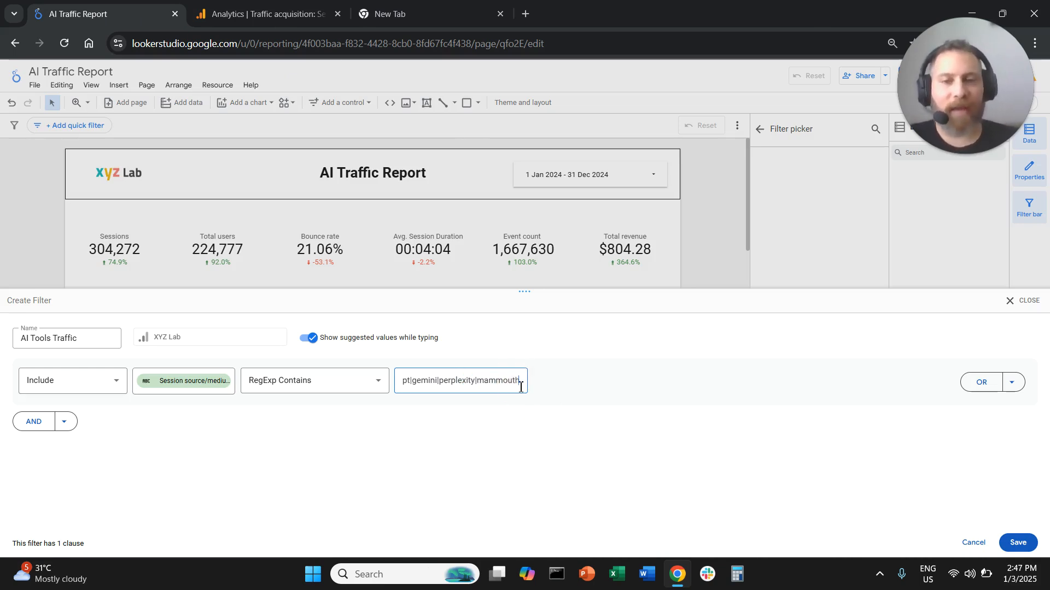
{"action": "type", "text": "|"}
{"action": "key", "text": "ctrl+v"}
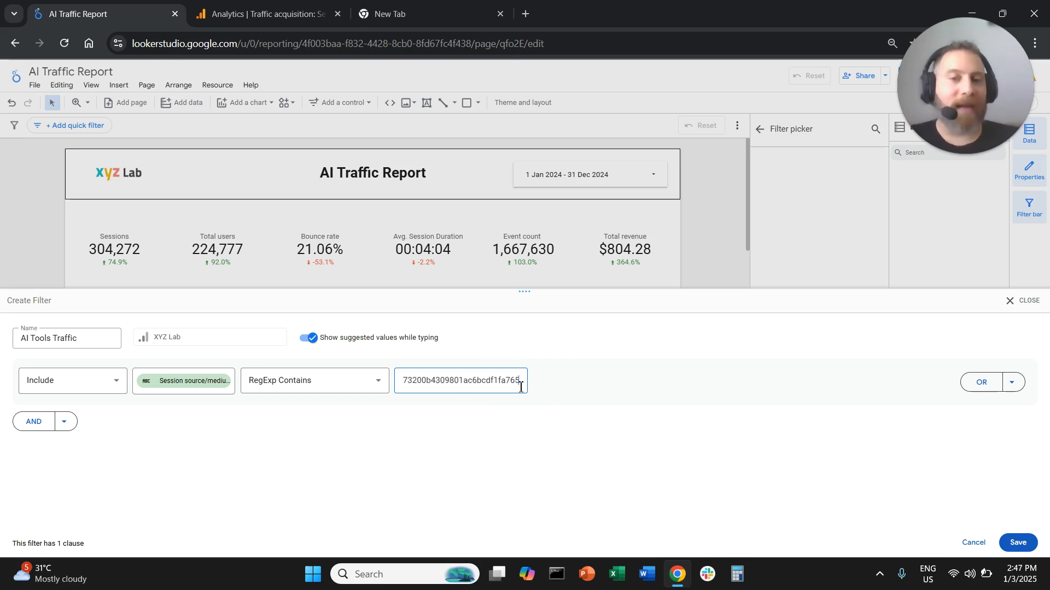
{"action": "key", "text": "ctrl+z"}
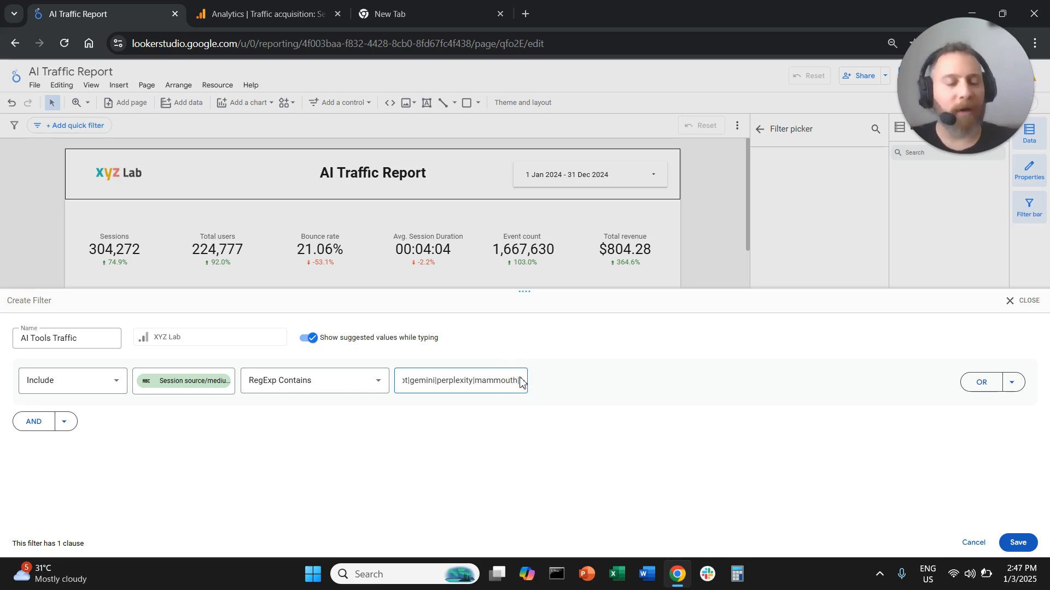
{"action": "type", "text": "felo"}
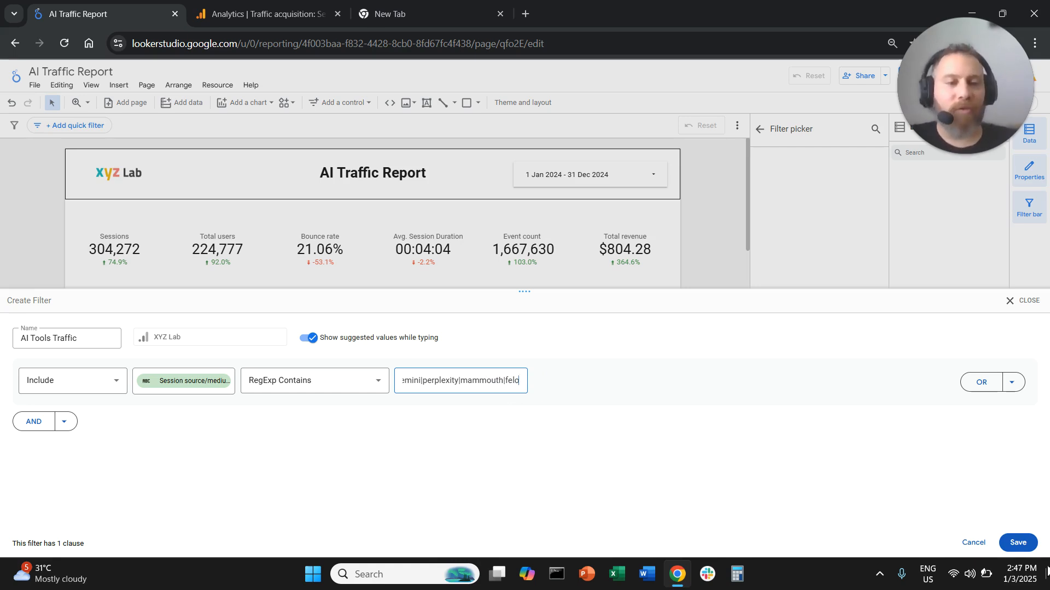
{"action": "left_click", "coordinate": [1018, 544]}
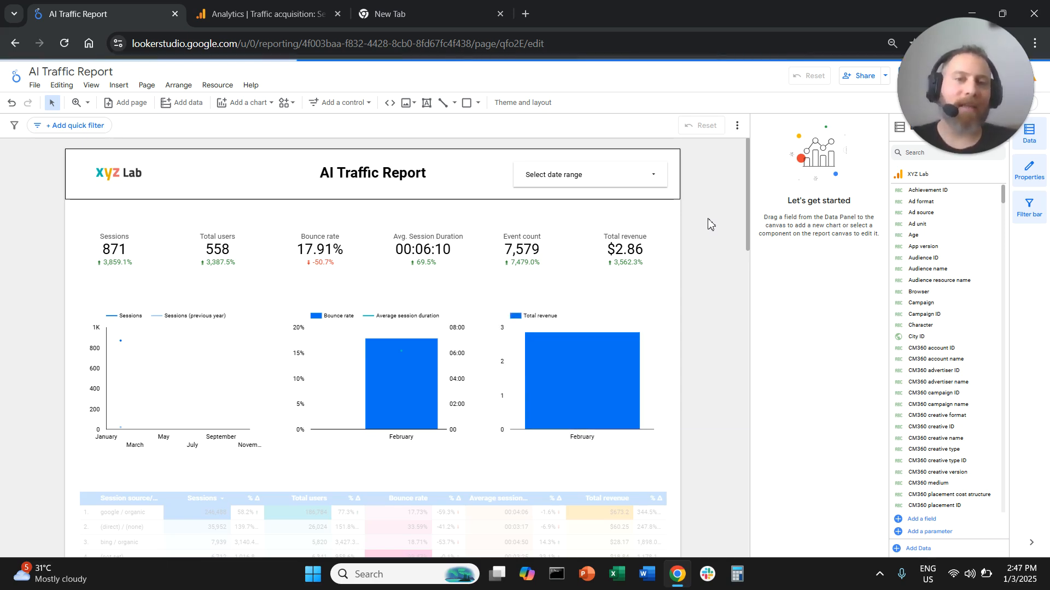
Set the report header's date range control to Last year and apply it
{"action": "left_click", "coordinate": [633, 176]}
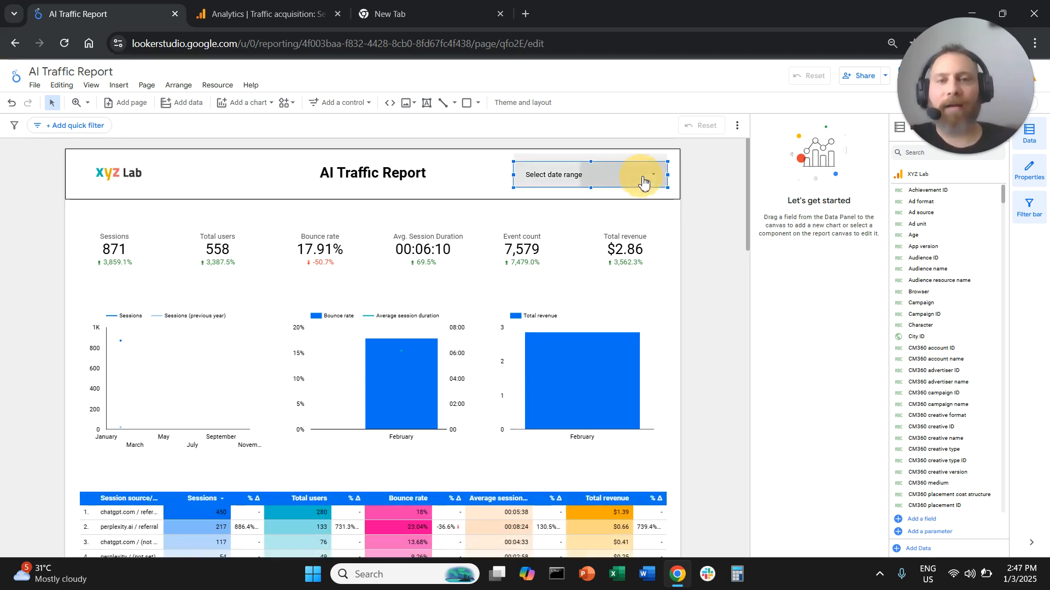
{"action": "left_click", "coordinate": [623, 179]}
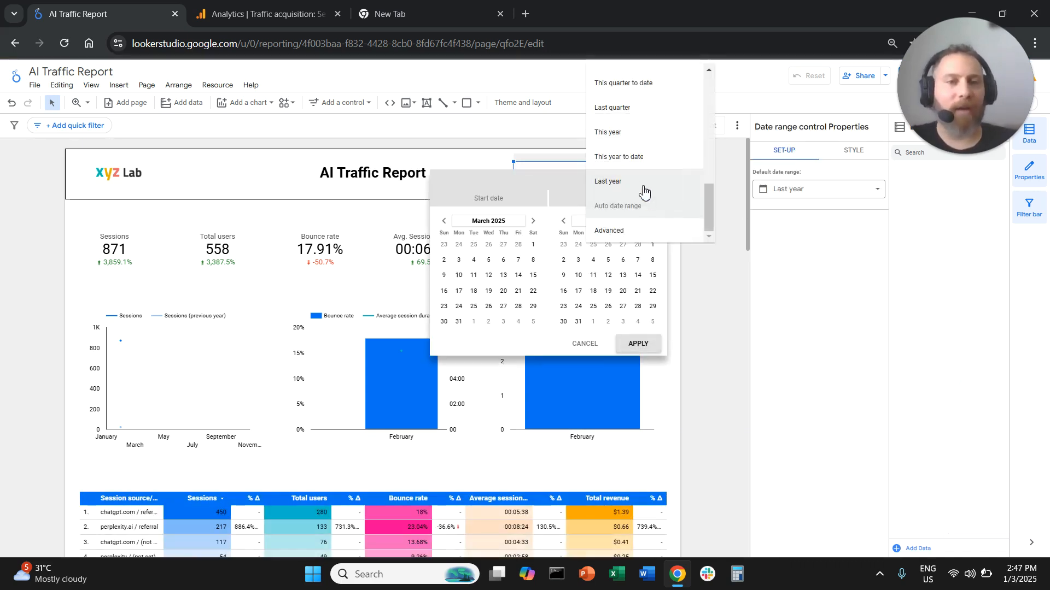
{"action": "left_click", "coordinate": [648, 186]}
{"action": "left_click", "coordinate": [643, 343]}
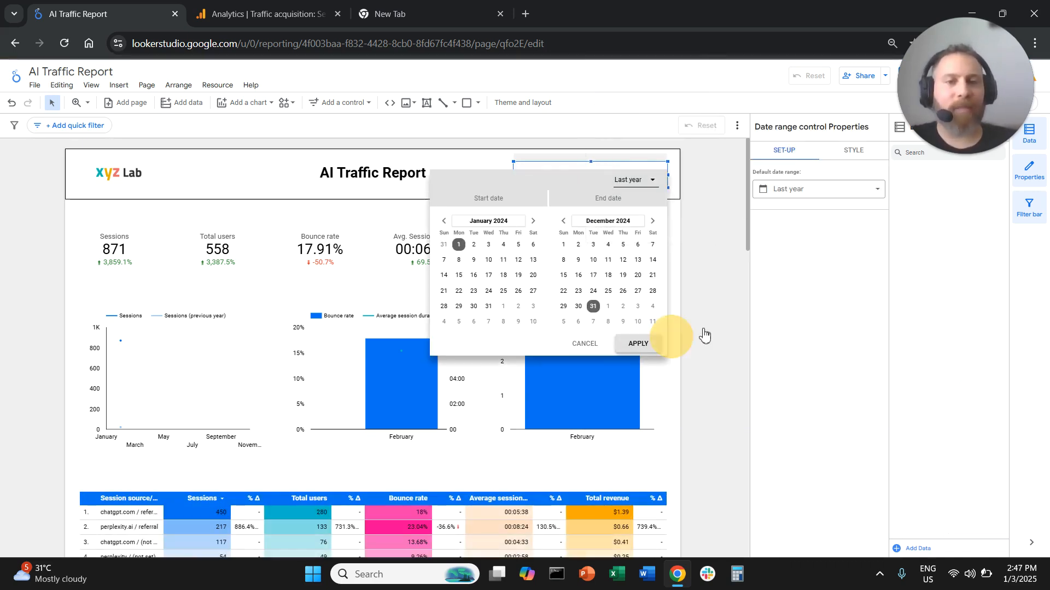
Examine the report's trend charts, source/medium table and pie charts for the last-year date range, including the monthly total revenue chart
{"action": "left_click", "coordinate": [708, 292]}
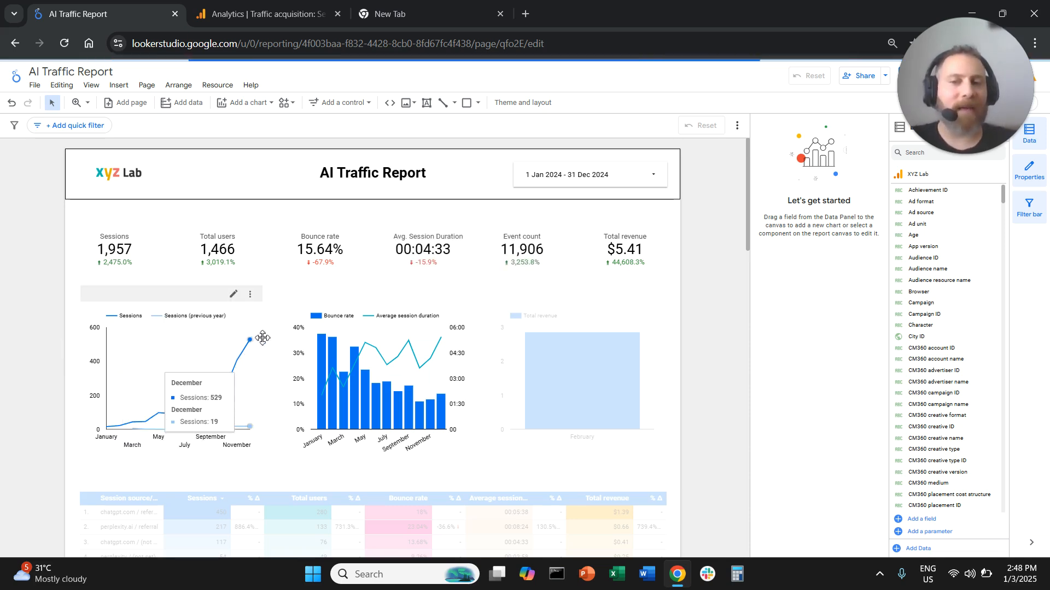
{"action": "mouse_move", "coordinate": [246, 353]}
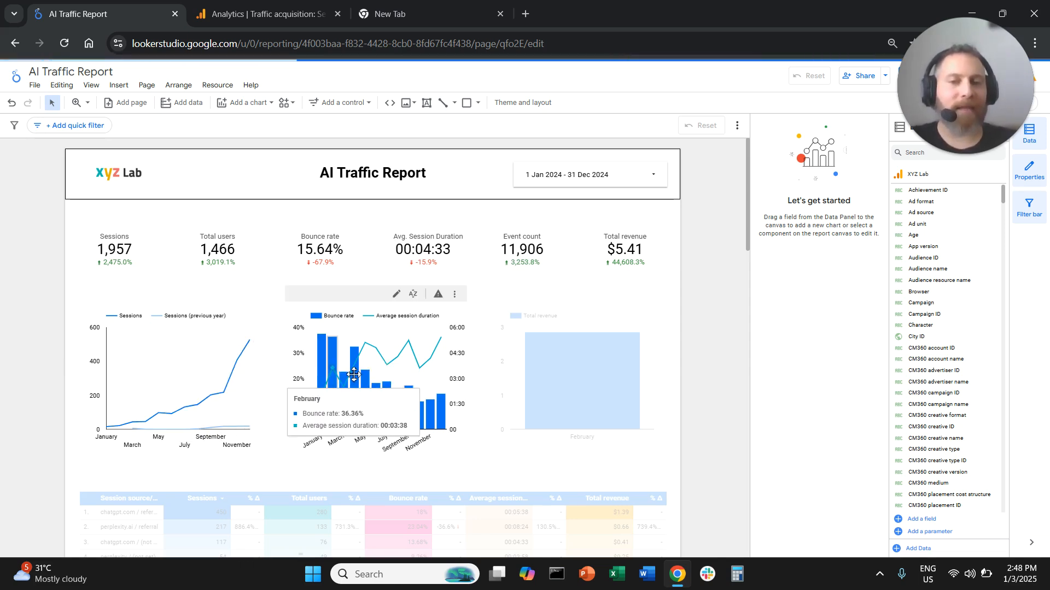
{"action": "left_click", "coordinate": [634, 320]}
{"action": "left_click", "coordinate": [728, 278]}
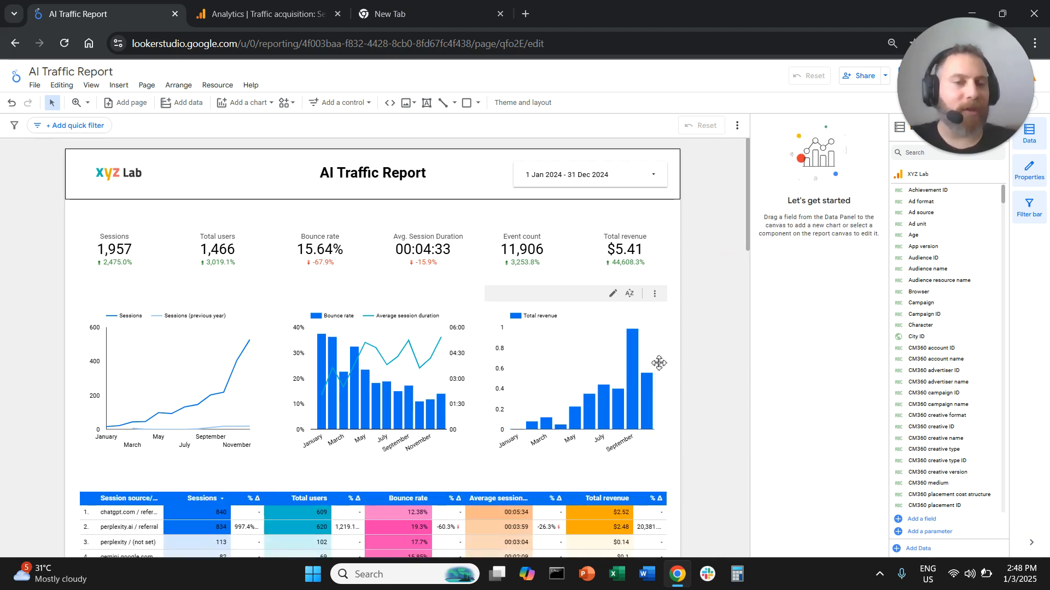
{"action": "scroll", "coordinate": [706, 321], "scroll_direction": "down", "scroll_amount": 5}
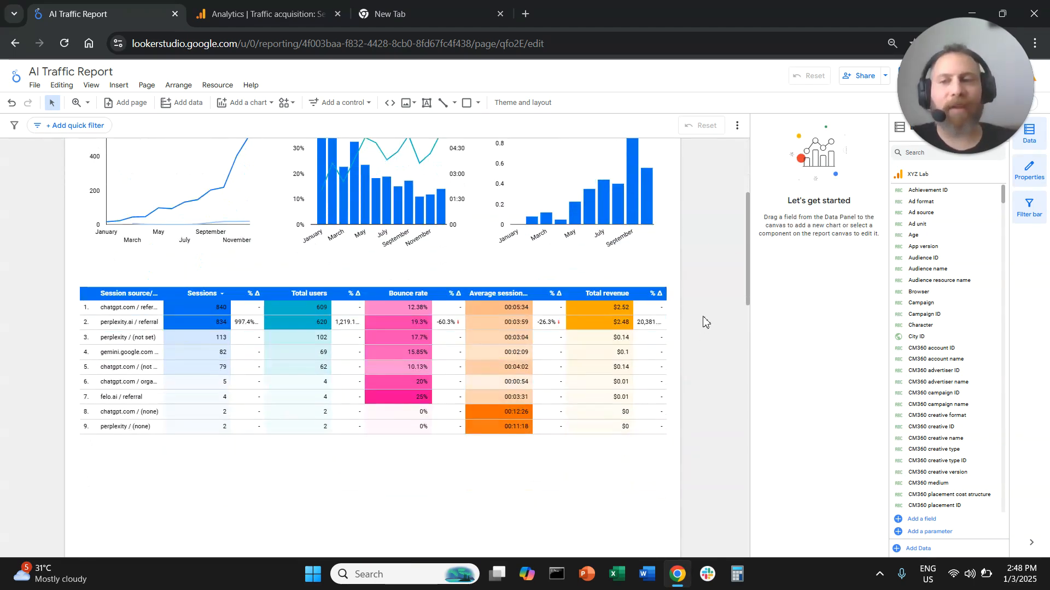
{"action": "left_click", "coordinate": [394, 349]}
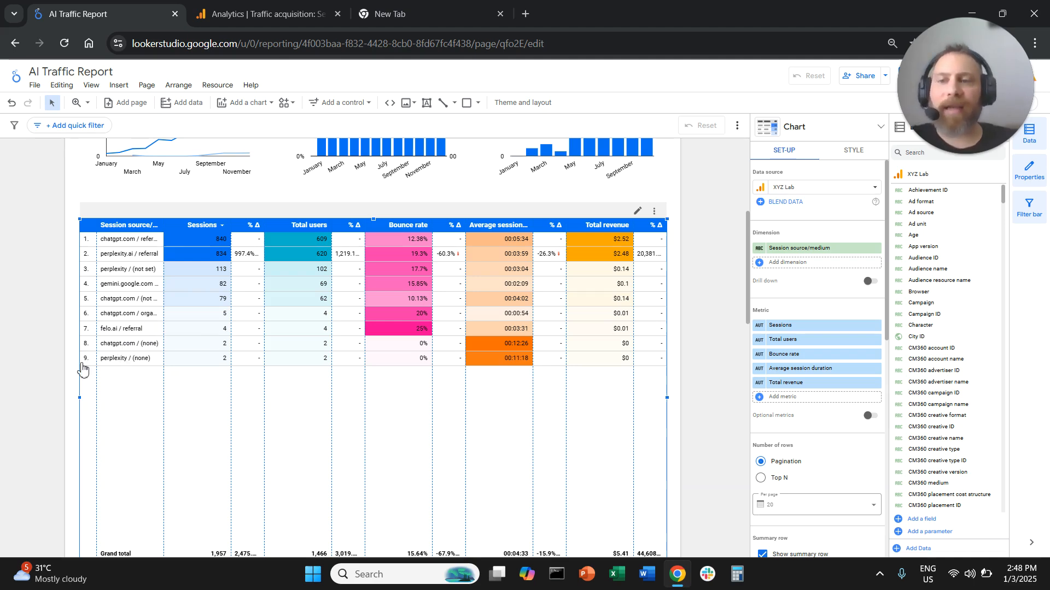
{"action": "scroll", "coordinate": [49, 341], "scroll_direction": "down", "scroll_amount": 6}
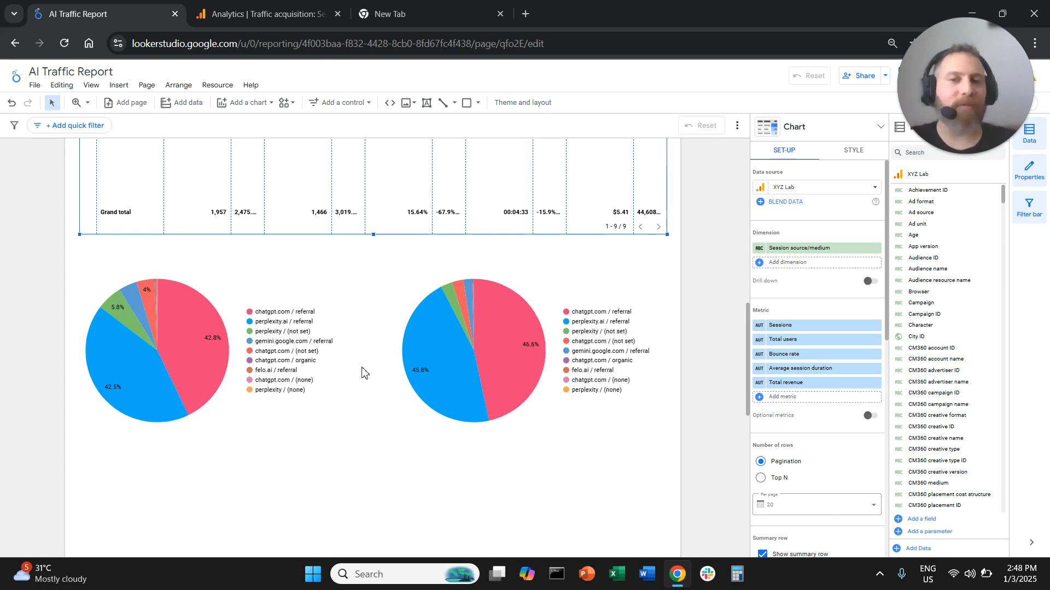
{"action": "scroll", "coordinate": [360, 355], "scroll_direction": "up", "scroll_amount": 10}
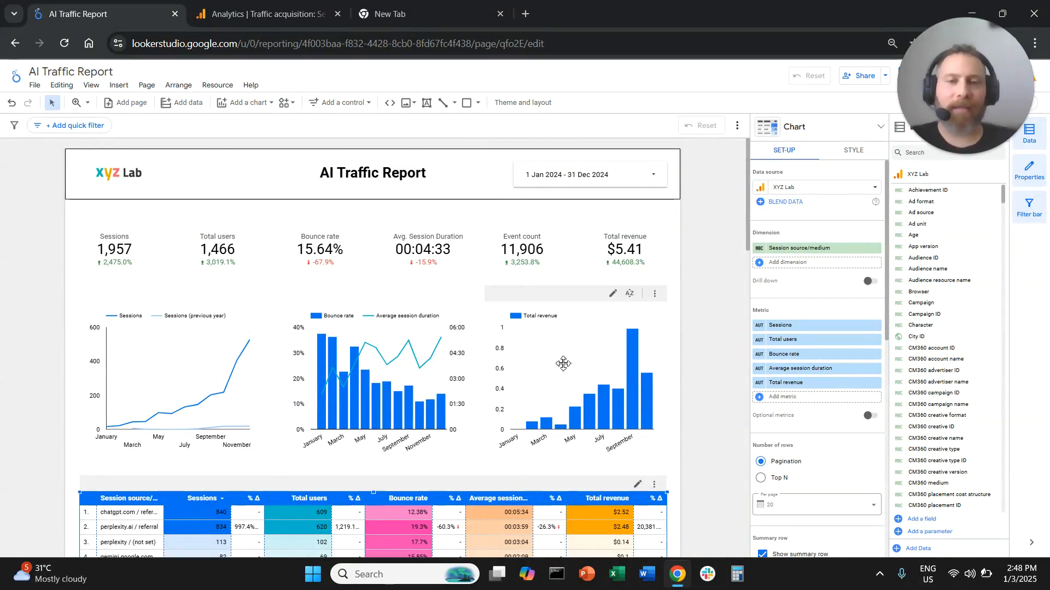
{"action": "left_click", "coordinate": [563, 364]}
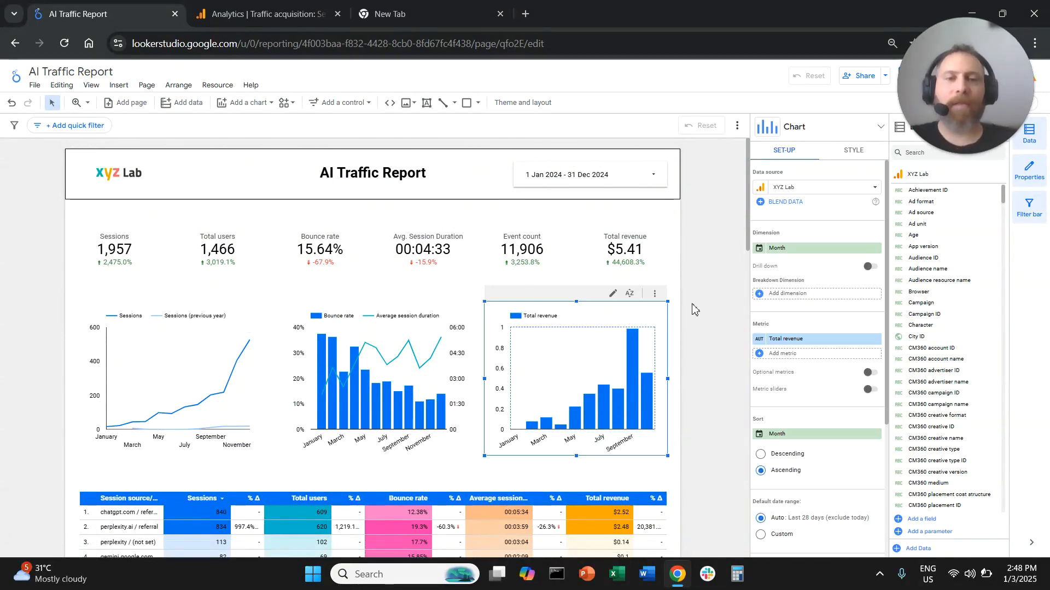
{"action": "left_click", "coordinate": [713, 304]}
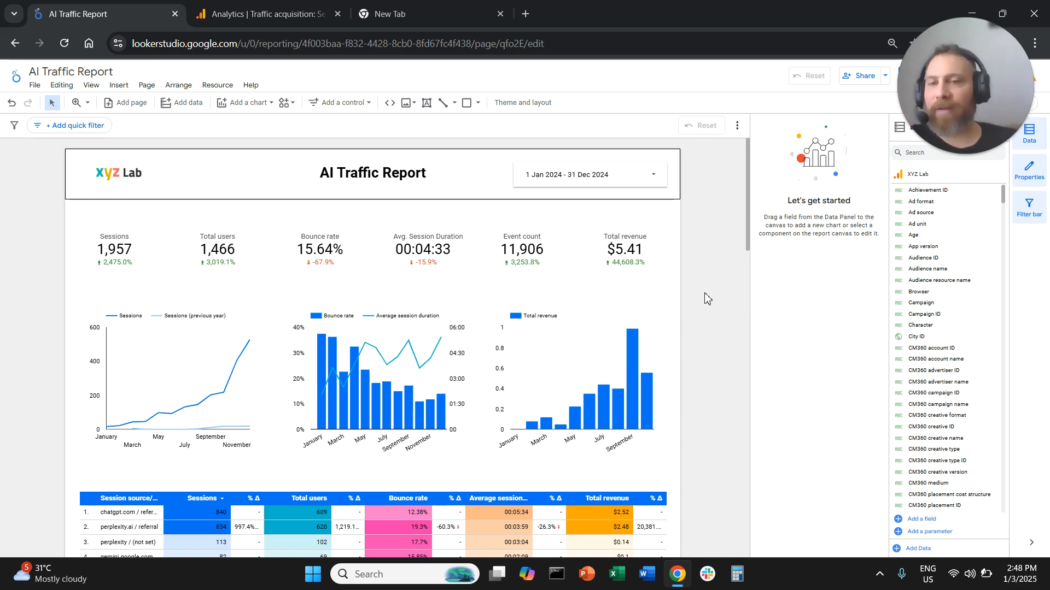
{"action": "left_click_drag", "start_coordinate": [75, 239], "coordinate": [100, 245]}
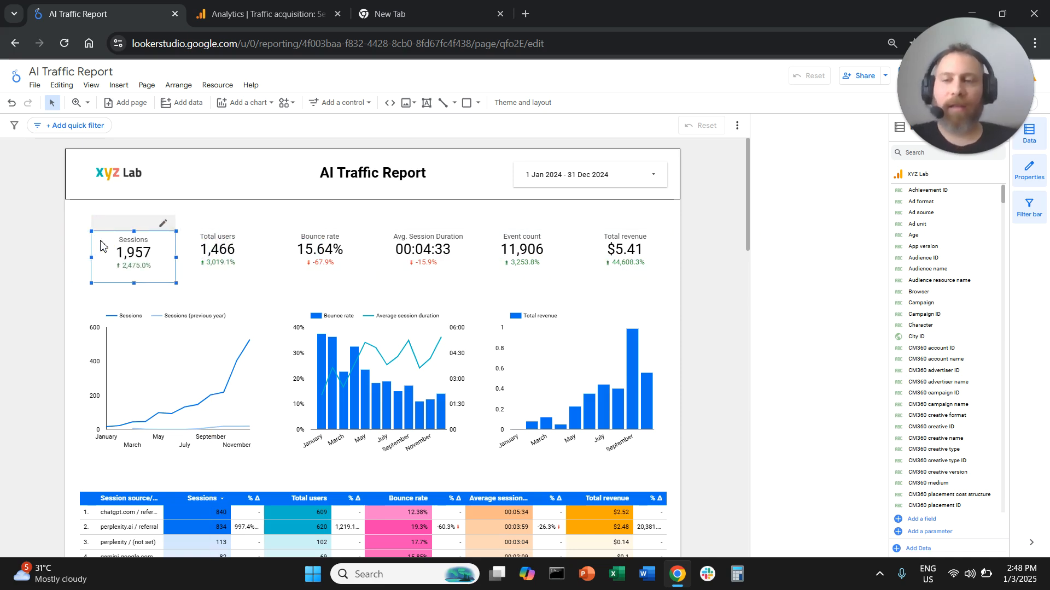
{"action": "key", "text": "ctrl+z"}
{"action": "left_click", "coordinate": [50, 238]}
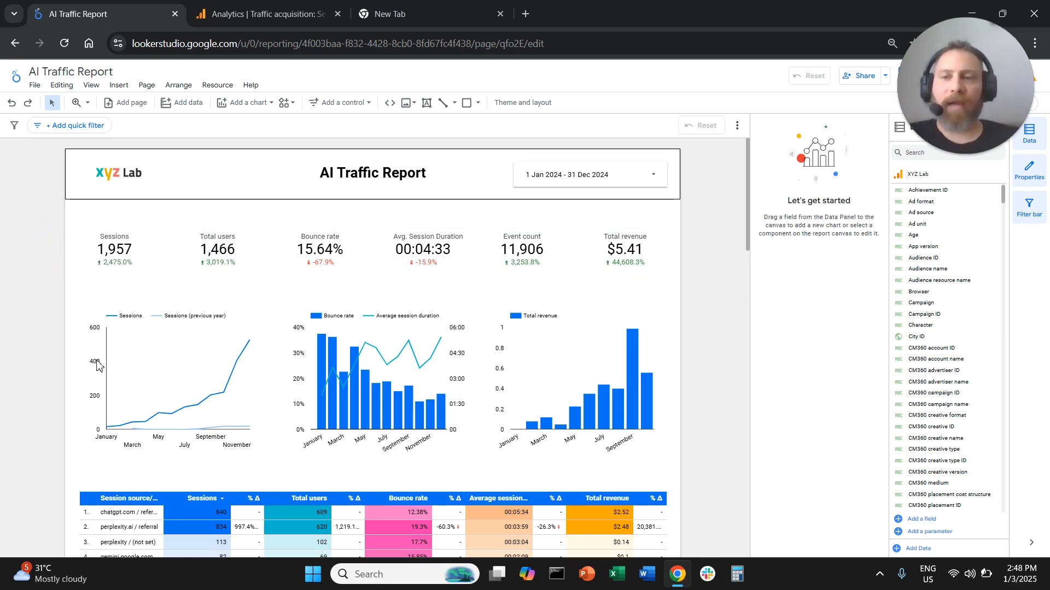
Inspect the monthly Sessions trend, review the source table and pie charts again, and dismiss the low-battery notice
{"action": "left_click", "coordinate": [173, 339]}
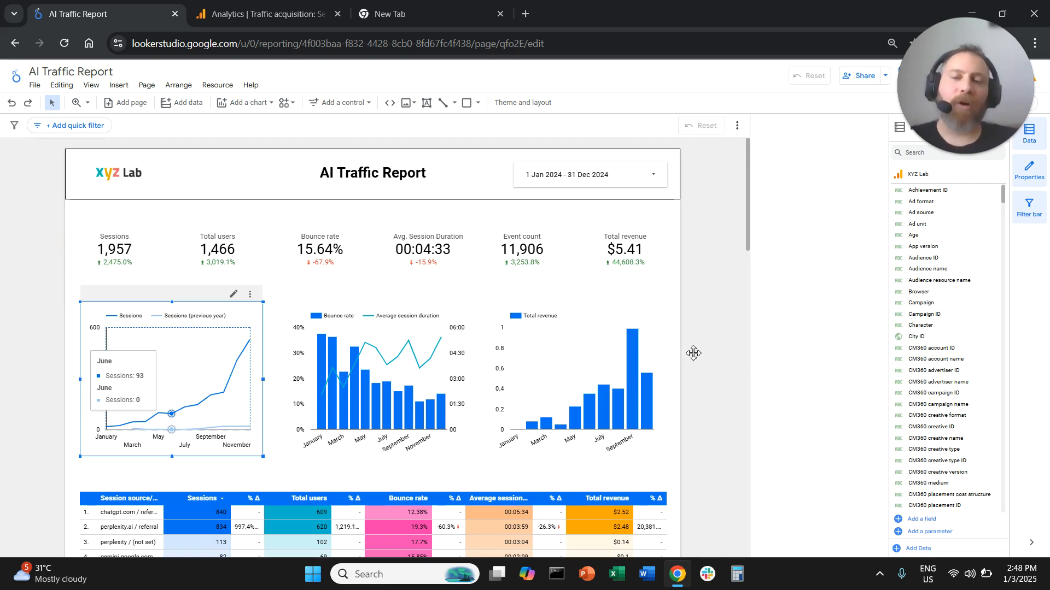
{"action": "left_click", "coordinate": [733, 301]}
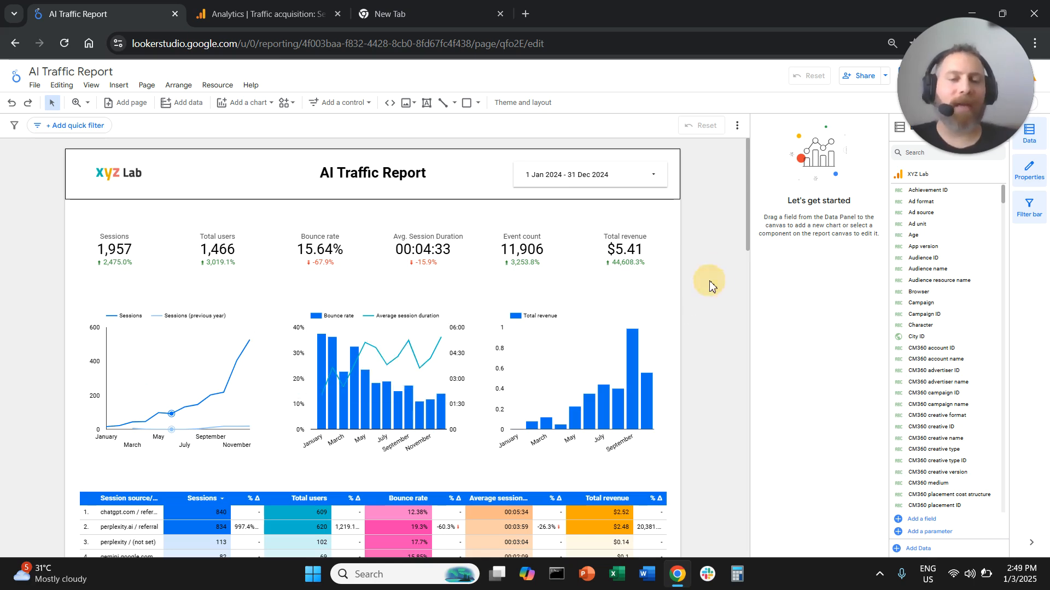
{"action": "scroll", "coordinate": [710, 287], "scroll_direction": "down", "scroll_amount": 3}
{"action": "scroll", "coordinate": [710, 287], "scroll_direction": "down", "scroll_amount": 5}
{"action": "scroll", "coordinate": [711, 289], "scroll_direction": "up", "scroll_amount": 10}
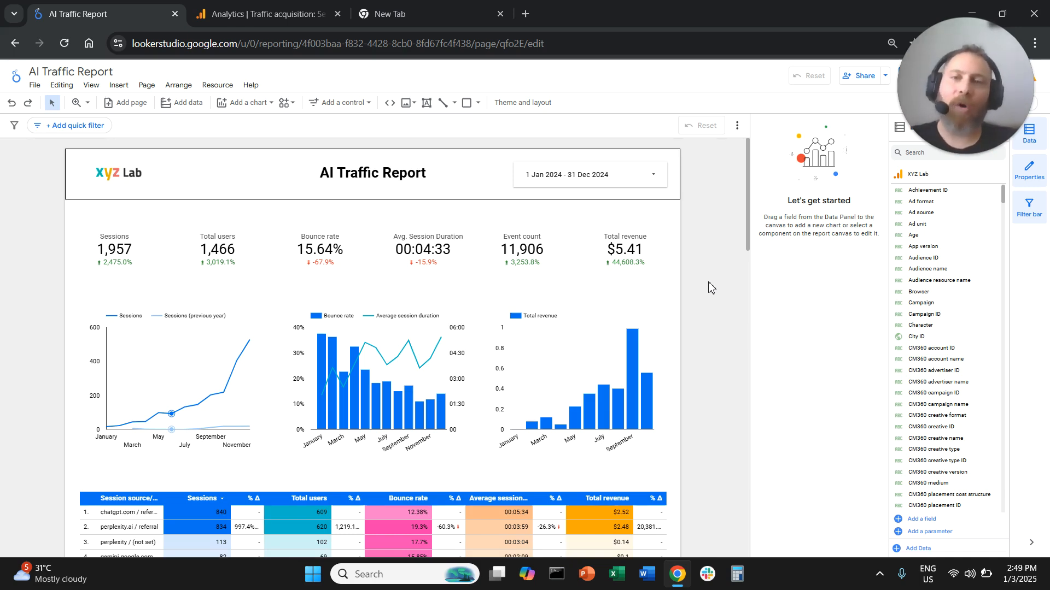
{"action": "scroll", "coordinate": [711, 288], "scroll_direction": "down", "scroll_amount": 4}
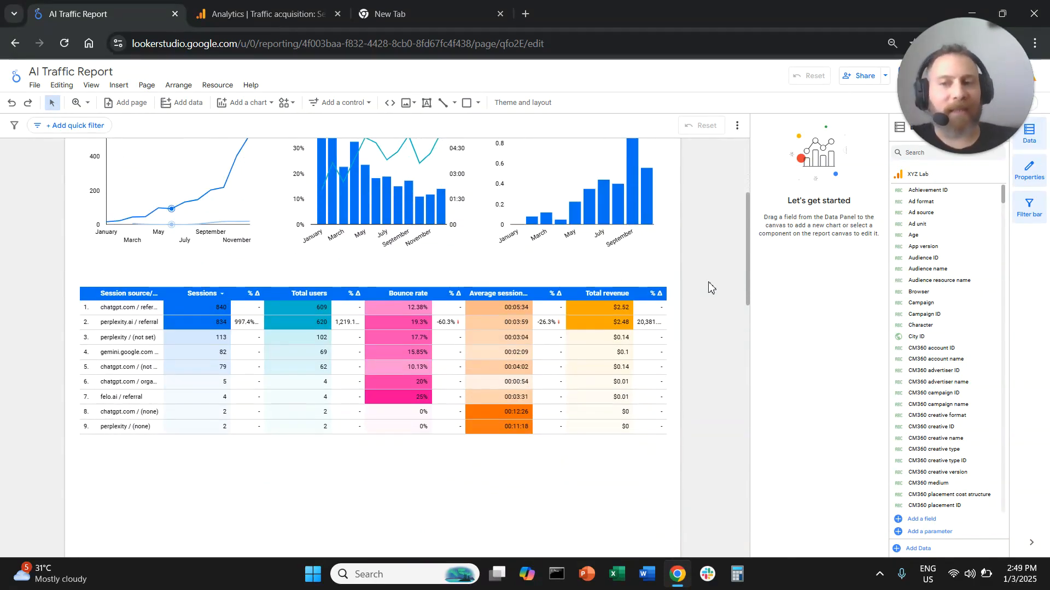
{"action": "scroll", "coordinate": [711, 288], "scroll_direction": "down", "scroll_amount": 5}
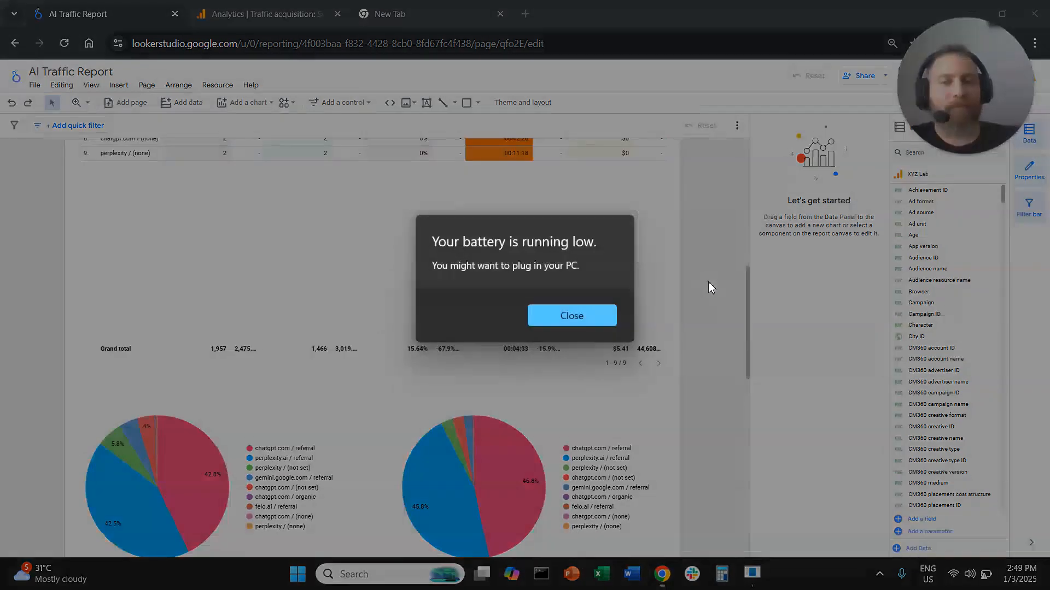
{"action": "left_click", "coordinate": [602, 315]}
{"action": "scroll", "coordinate": [673, 294], "scroll_direction": "up", "scroll_amount": 9}
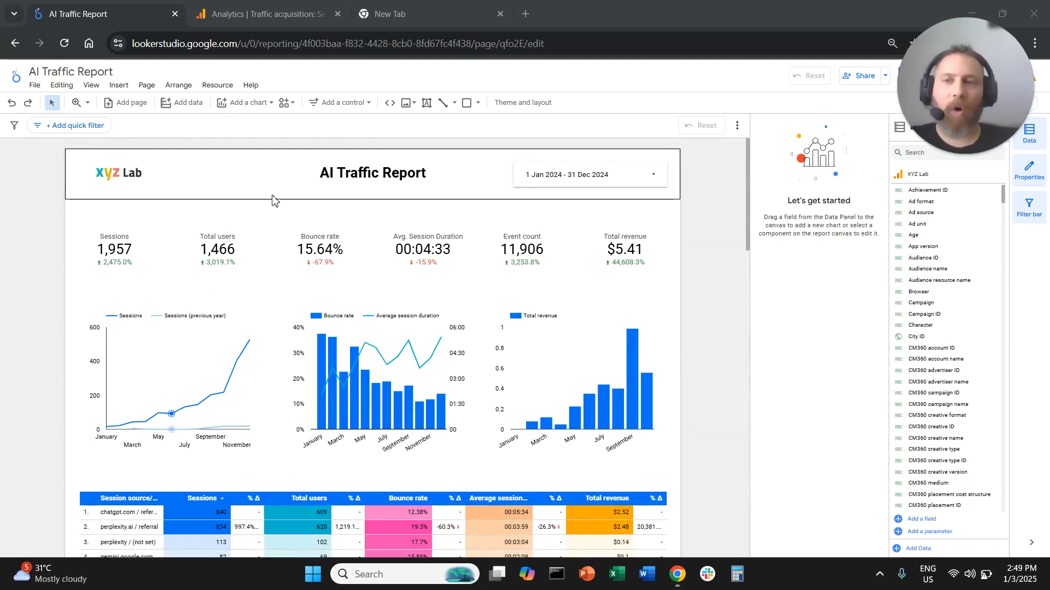
Add a second page to the report and rename the first page "AI Traffic Overview"
{"action": "left_click", "coordinate": [129, 103]}
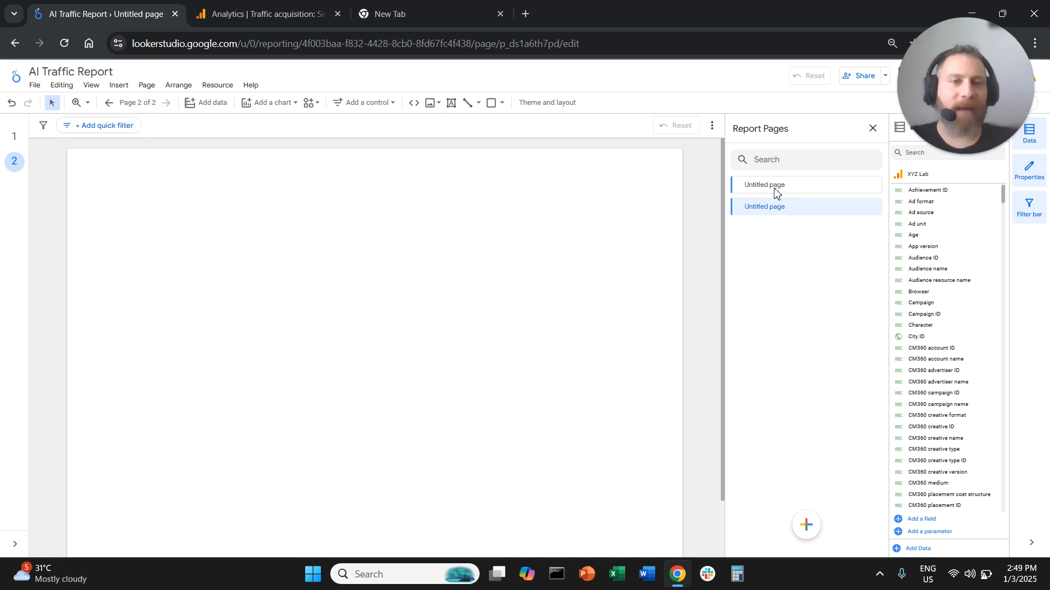
{"action": "left_click", "coordinate": [809, 187]}
{"action": "left_click", "coordinate": [872, 185]}
{"action": "left_click", "coordinate": [910, 196]}
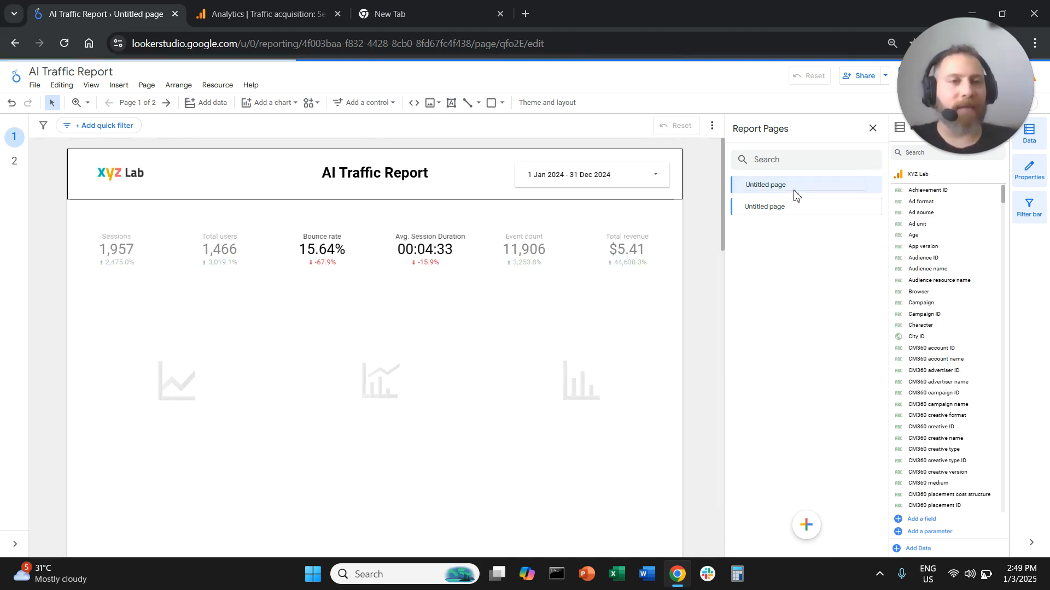
{"action": "triple_click", "coordinate": [786, 185]}
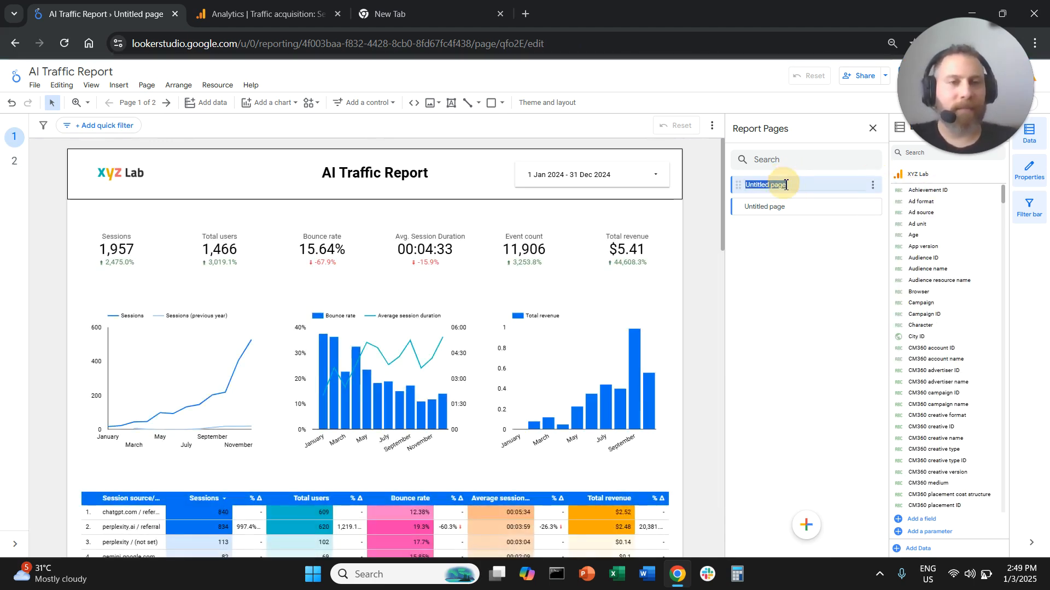
{"action": "type", "text": "AI Tra"}
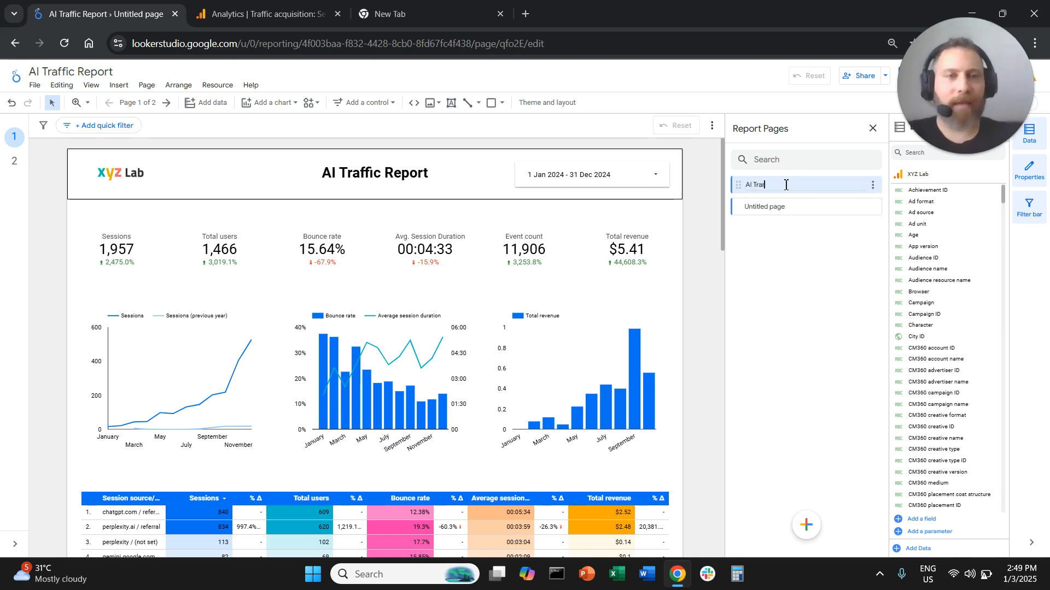
{"action": "type", "text": "ffic Ov"}
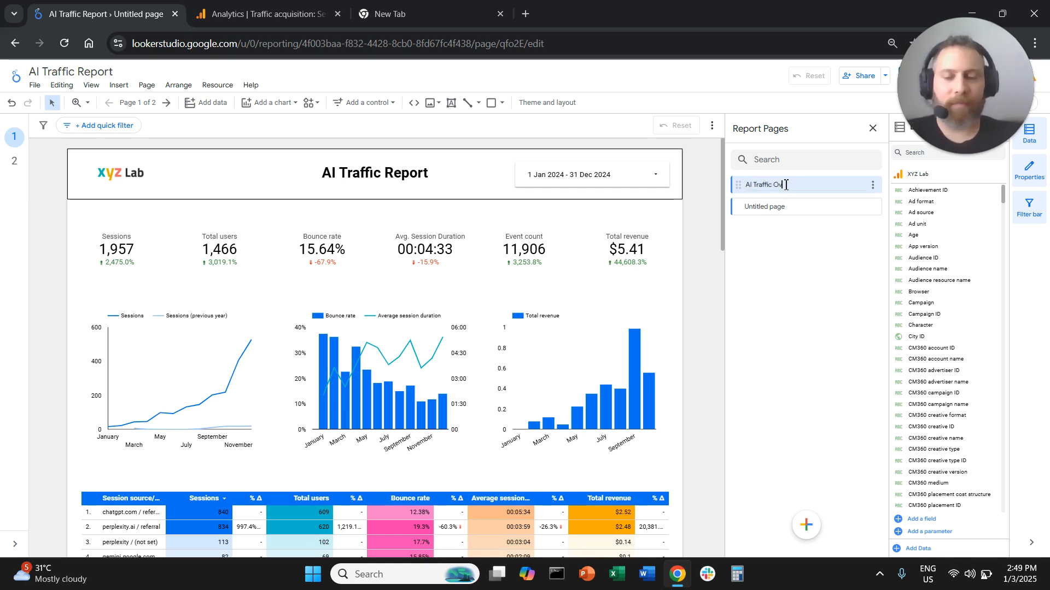
{"action": "type", "text": "erview"}
{"action": "key", "text": "Return"}
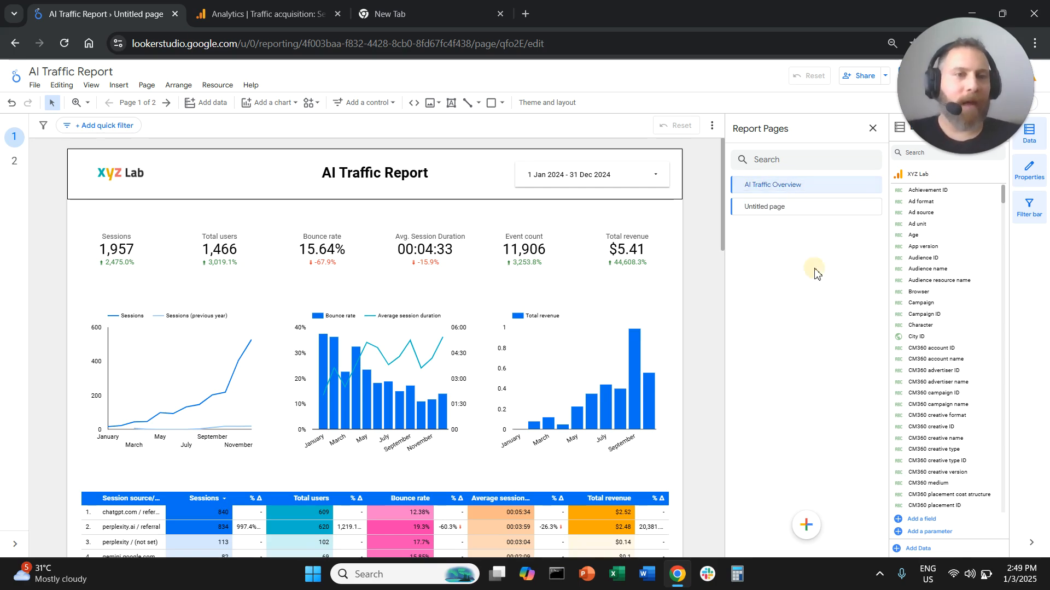
Duplicate the AI Traffic Overview page and rename the copy "ChatGPT"
{"action": "left_click", "coordinate": [874, 188]}
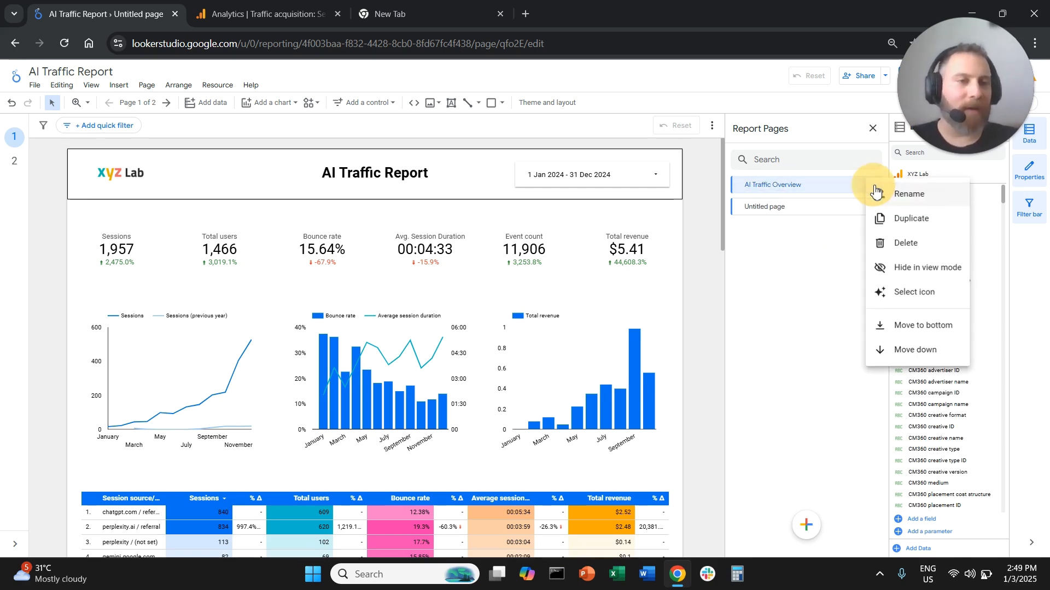
{"action": "left_click", "coordinate": [880, 218]}
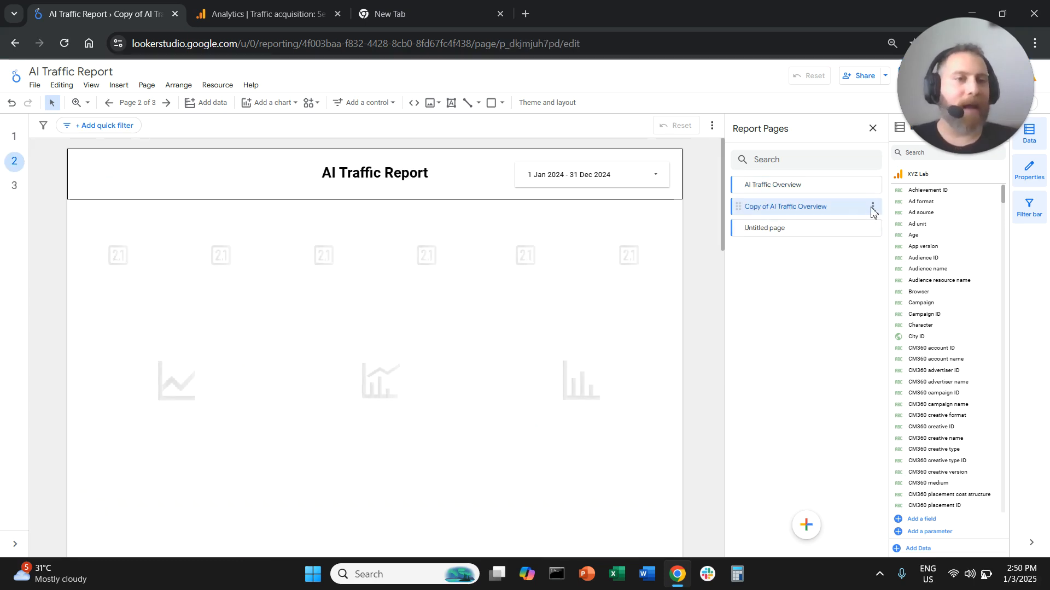
{"action": "left_click", "coordinate": [873, 209]}
{"action": "left_click", "coordinate": [897, 206]}
{"action": "left_click", "coordinate": [791, 209]}
{"action": "triple_click", "coordinate": [791, 208]}
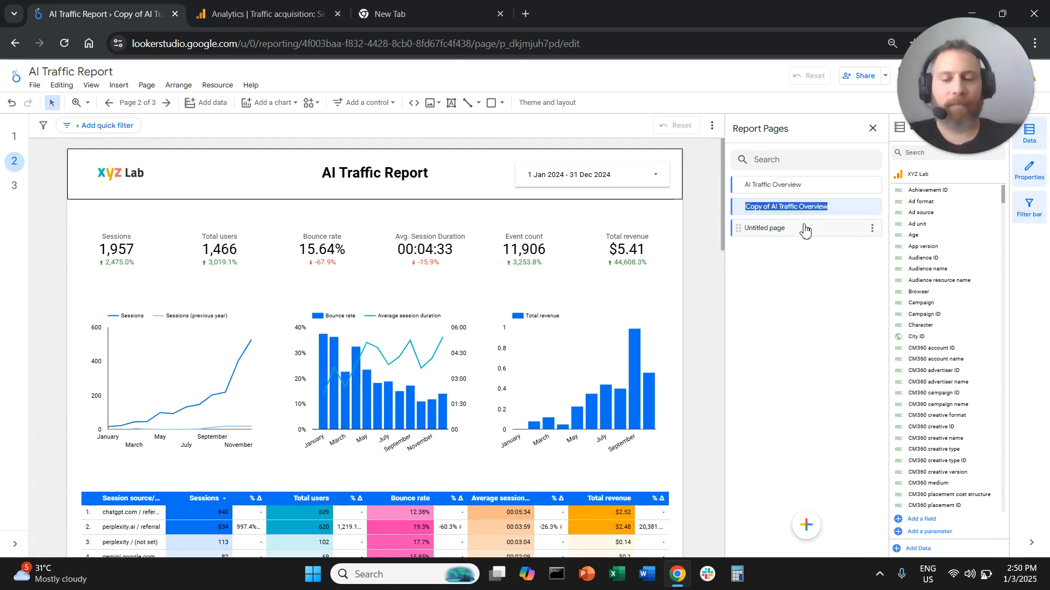
{"action": "type", "text": "ChatGPT"}
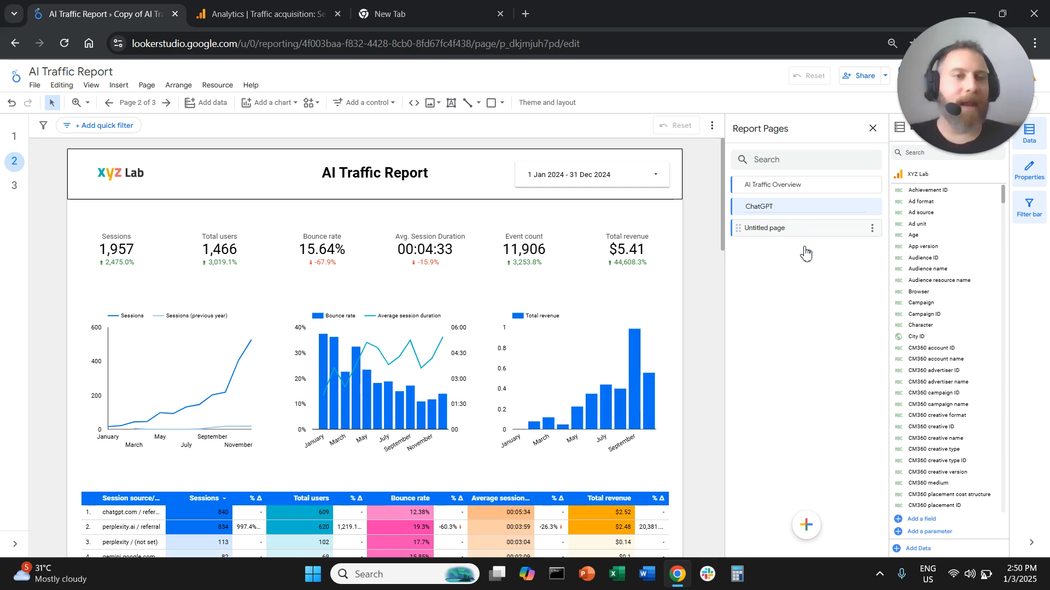
{"action": "left_click", "coordinate": [805, 280]}
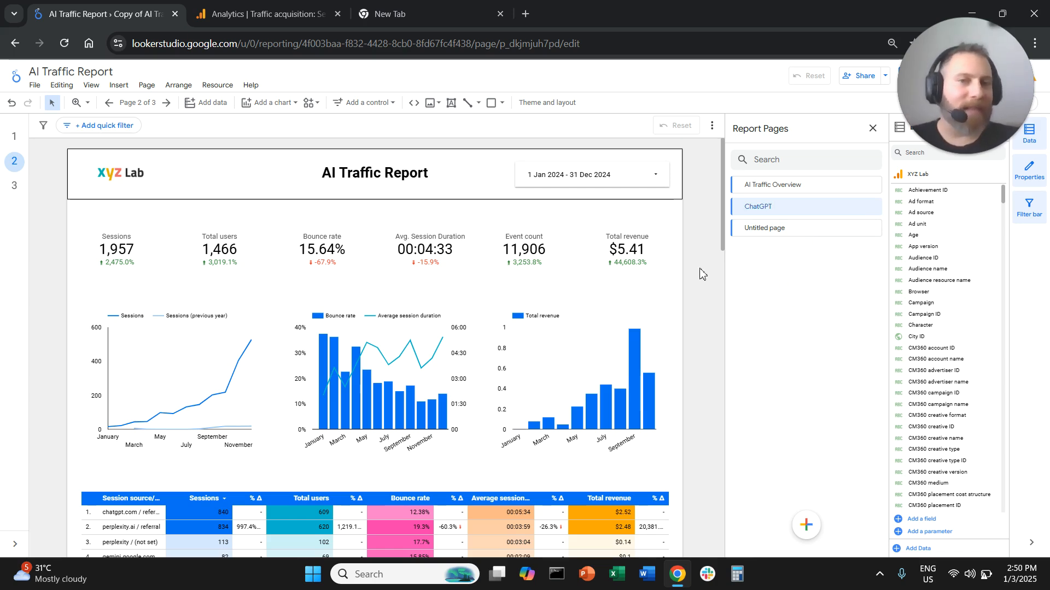
Replace the header title on the ChatGPT page with "ChatGPT Report"
{"action": "left_click", "coordinate": [391, 176]}
{"action": "left_click", "coordinate": [391, 181]}
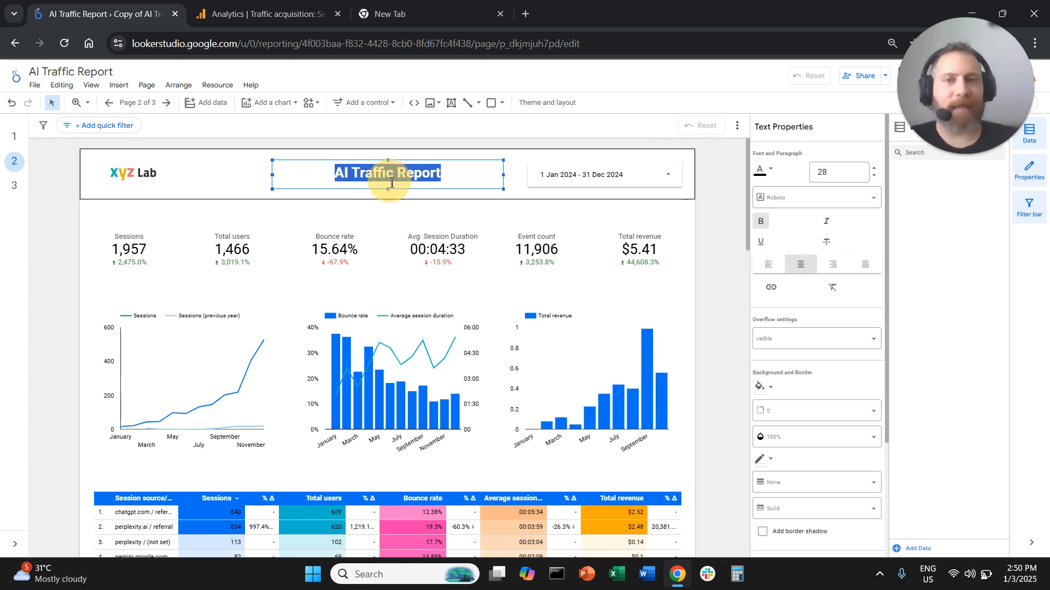
{"action": "type", "text": "Chat"}
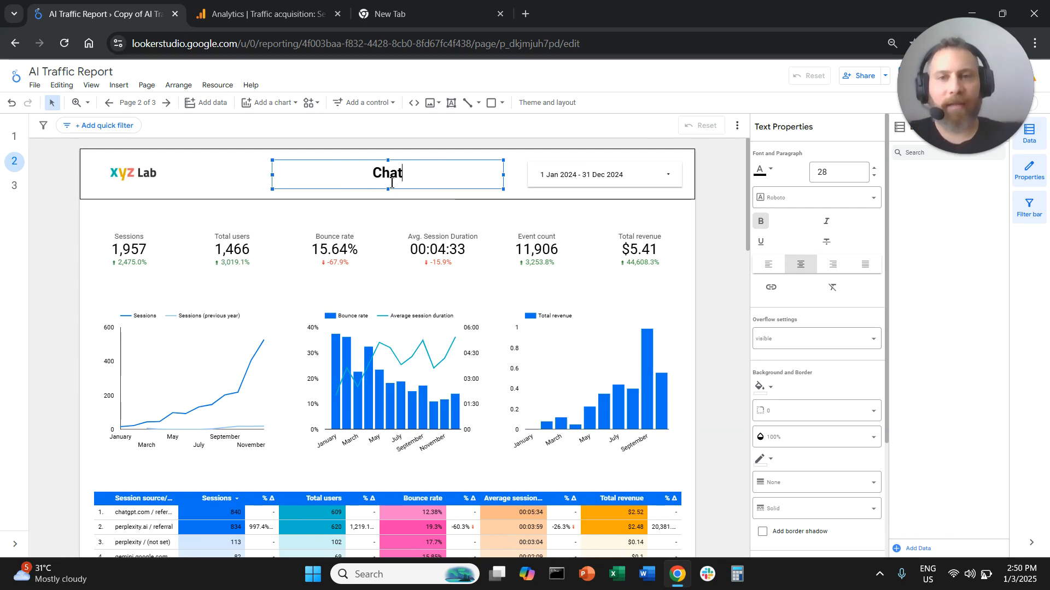
{"action": "type", "text": "GPT Report"}
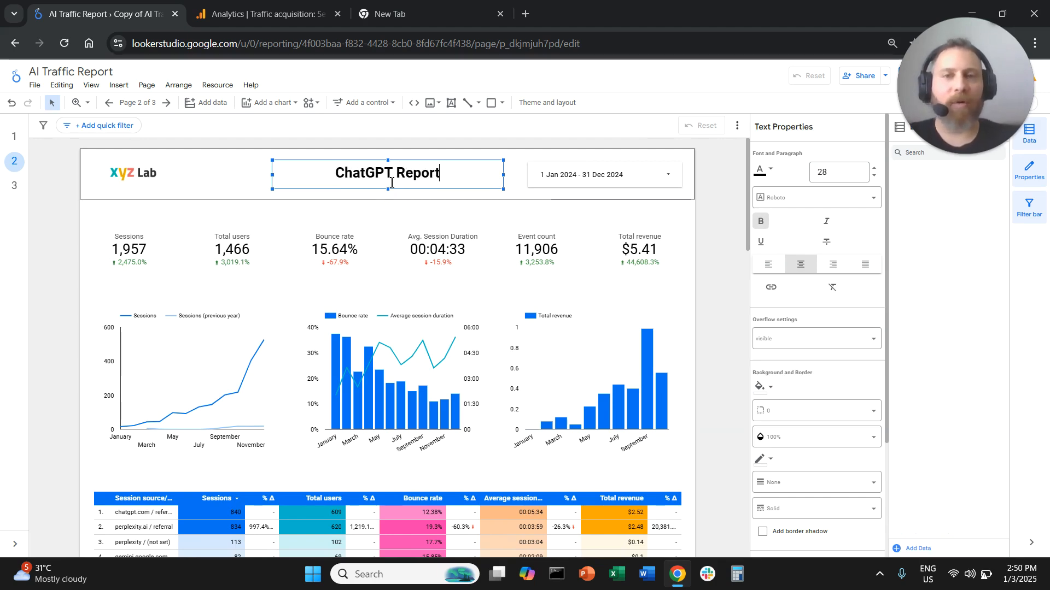
{"action": "left_click", "coordinate": [248, 143]}
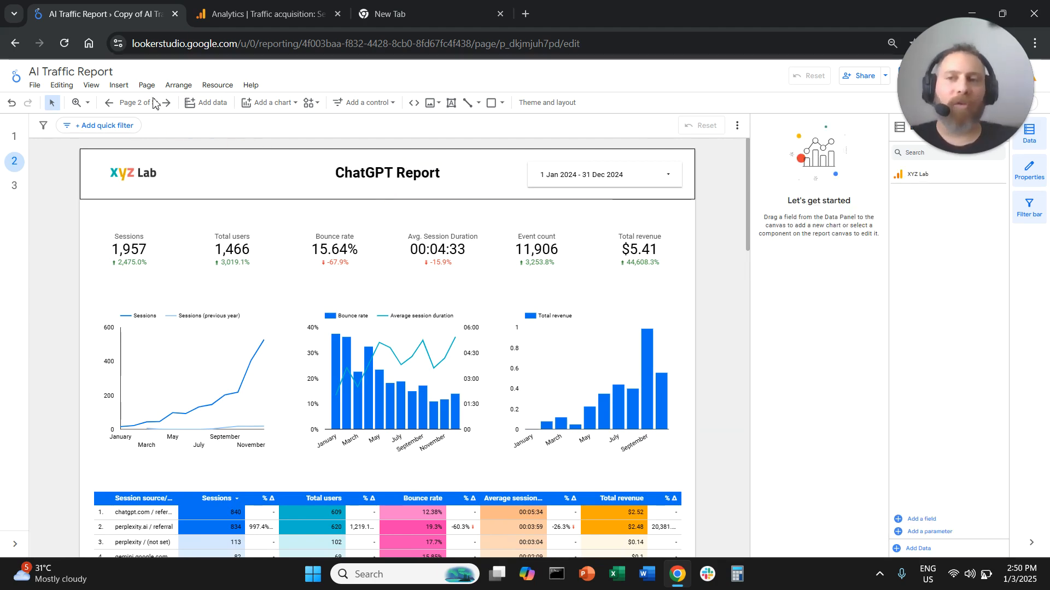
Start a new page-level filter in the ChatGPT page's settings and name it "ChatGPT"
{"action": "left_click", "coordinate": [146, 85]}
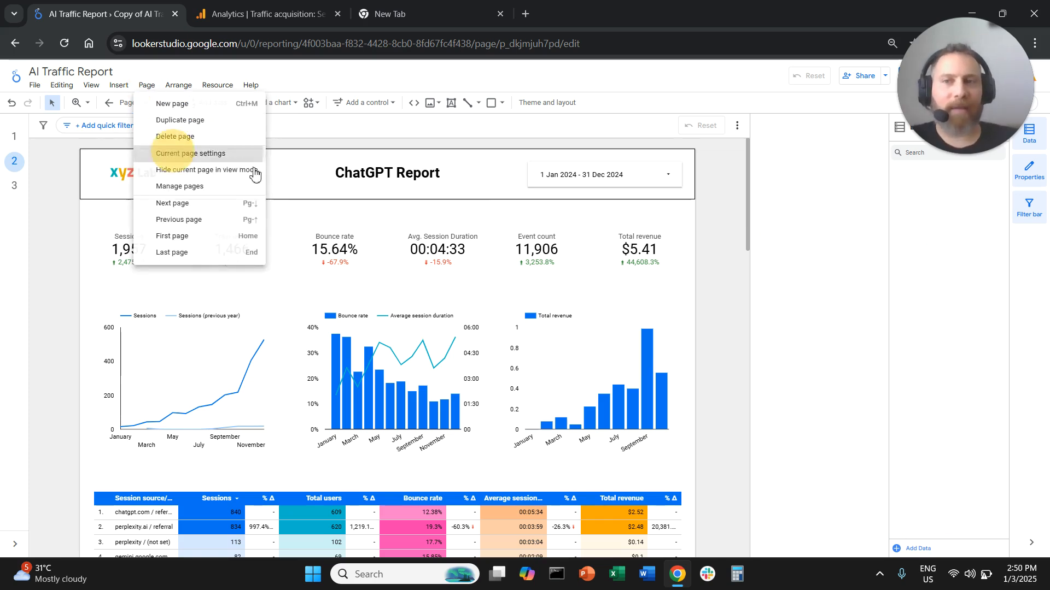
{"action": "left_click", "coordinate": [208, 154]}
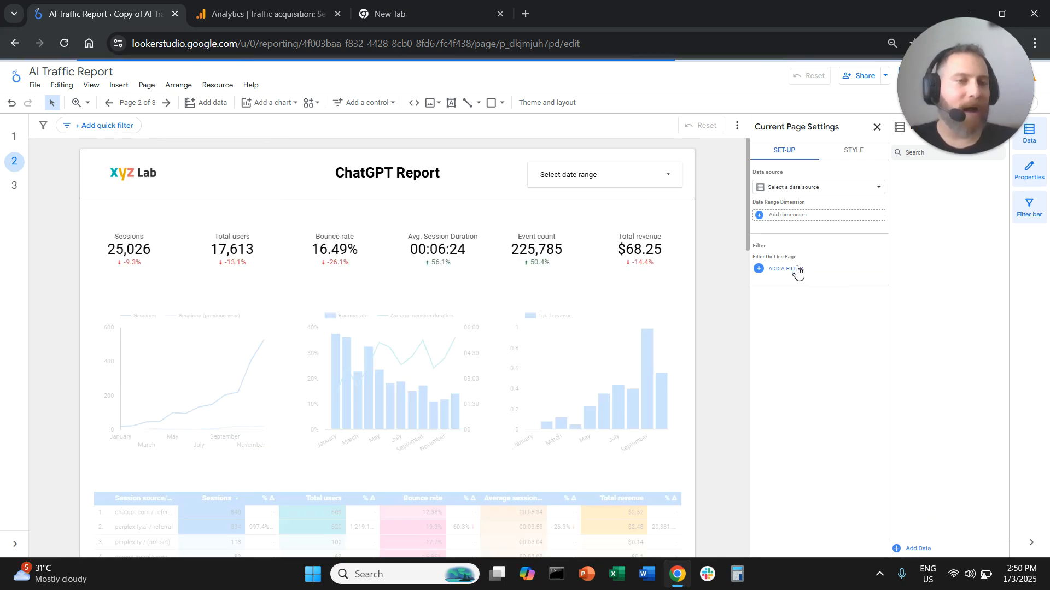
{"action": "left_click", "coordinate": [799, 272]}
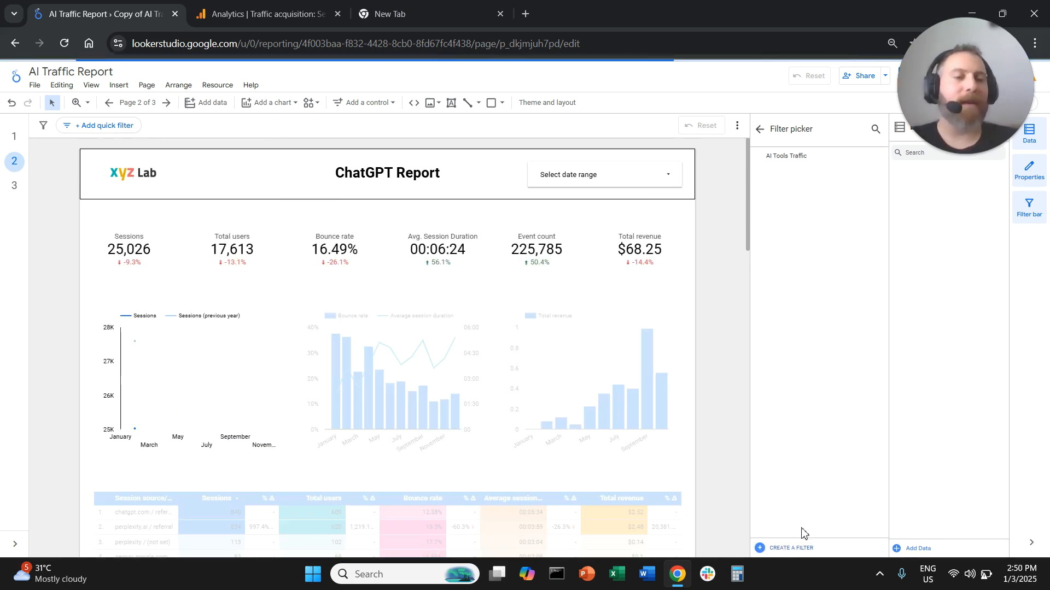
{"action": "left_click", "coordinate": [791, 549]}
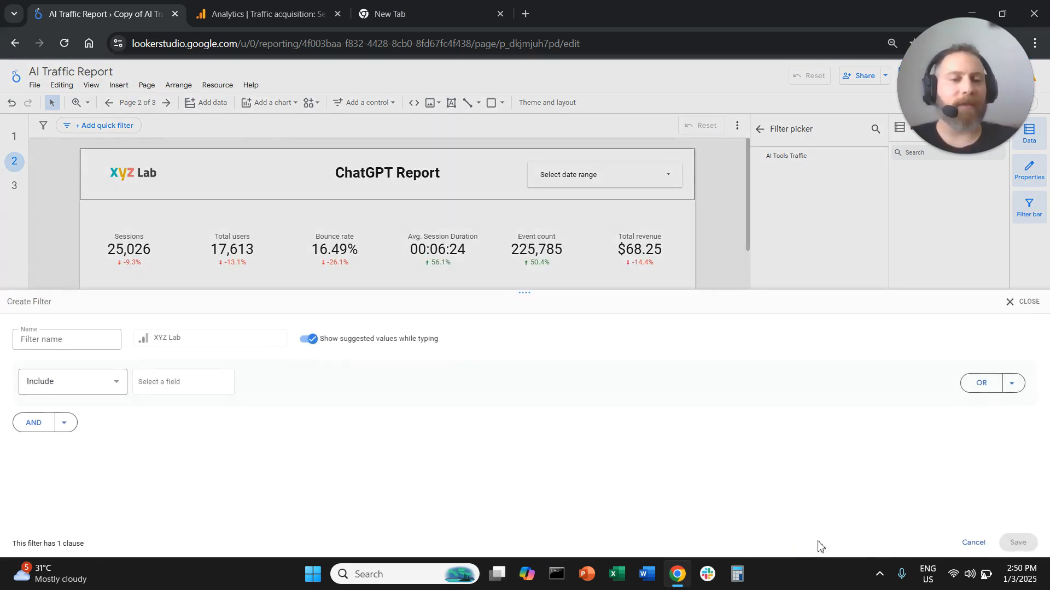
{"action": "left_click", "coordinate": [108, 346]}
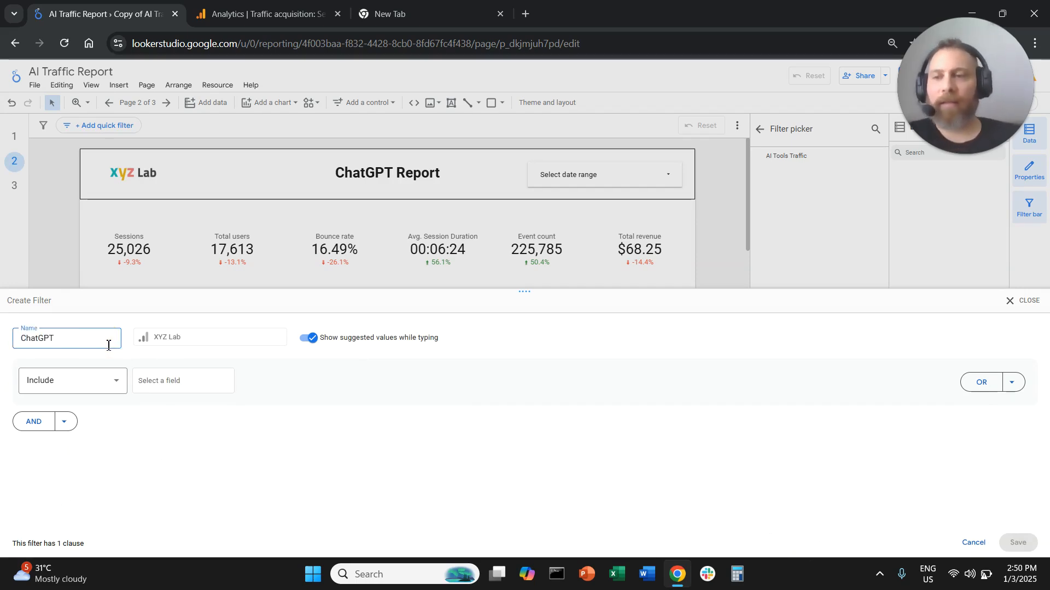
Define the filter to include Session source/medium containing "chatgpt", save it to the page and close the page settings
{"action": "left_click", "coordinate": [180, 381]}
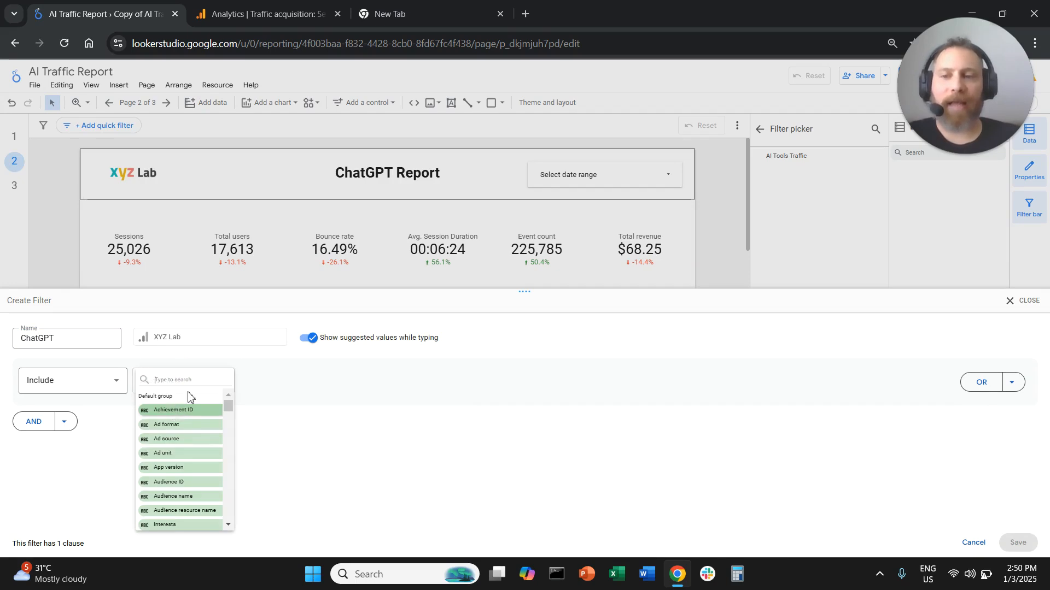
{"action": "type", "text": "session sour"}
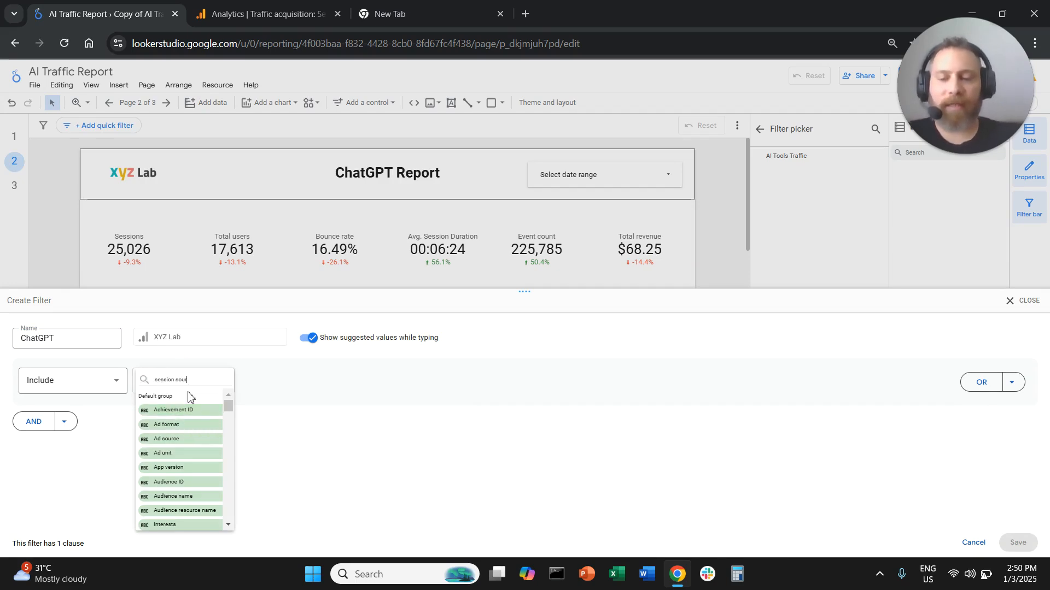
{"action": "type", "text": "ce"}
{"action": "left_click", "coordinate": [194, 425]}
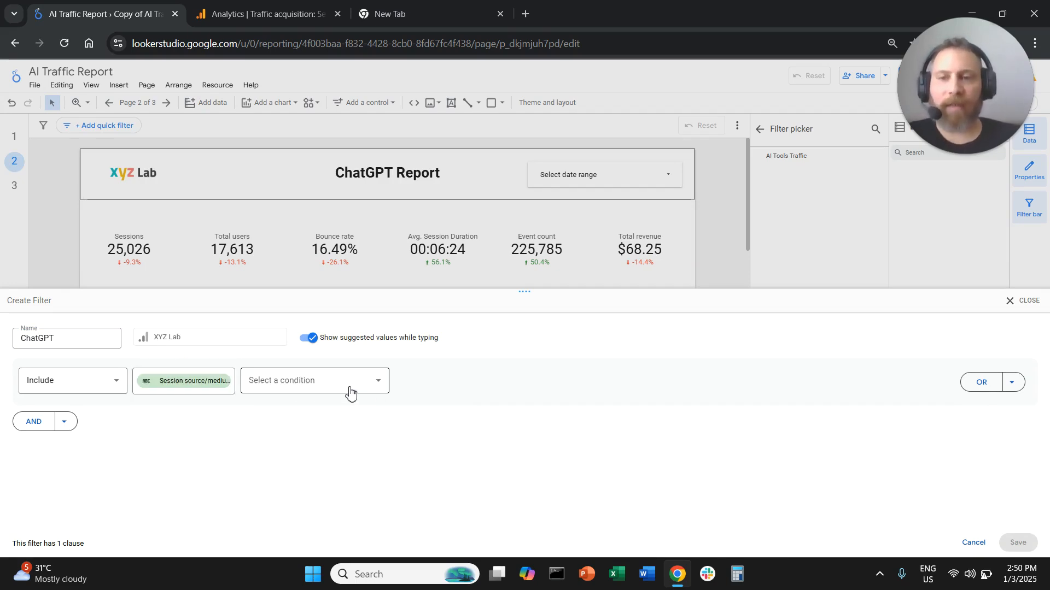
{"action": "left_click", "coordinate": [353, 395]}
{"action": "left_click", "coordinate": [284, 435]}
{"action": "type", "text": "chatgpt"}
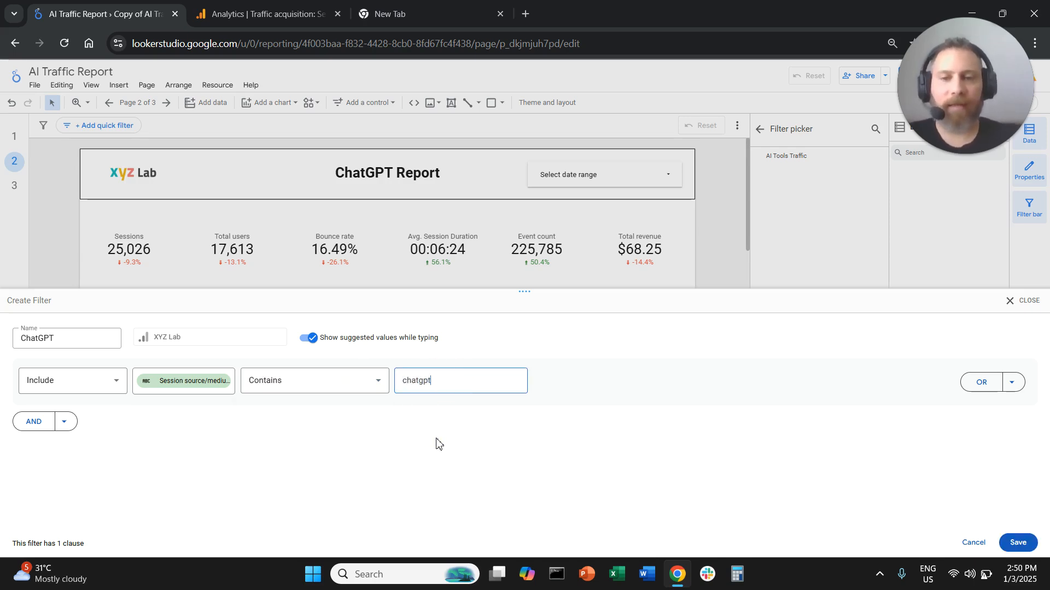
{"action": "left_click", "coordinate": [1030, 545]}
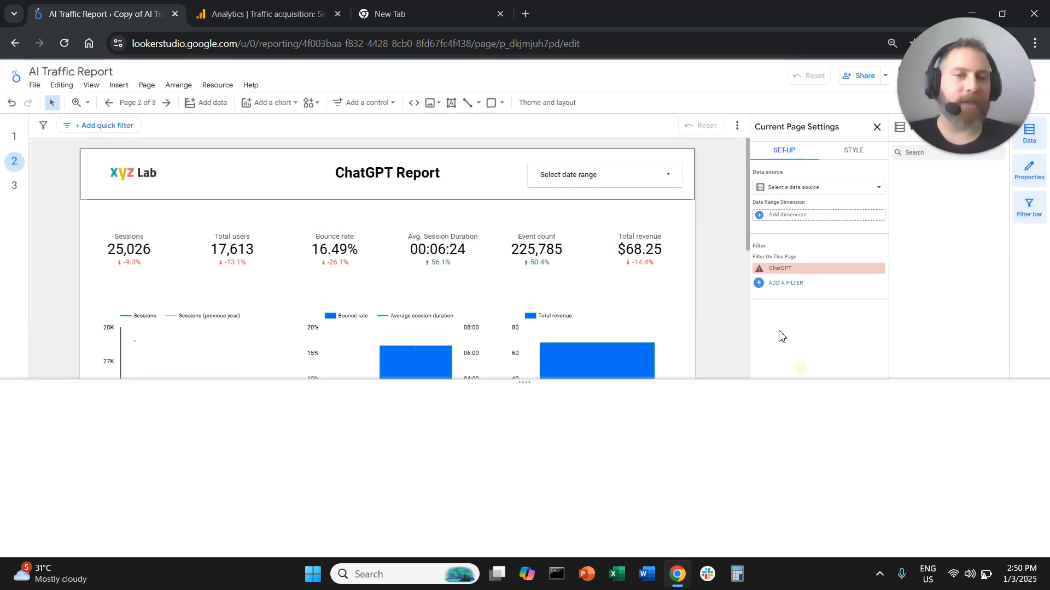
{"action": "left_click", "coordinate": [877, 128]}
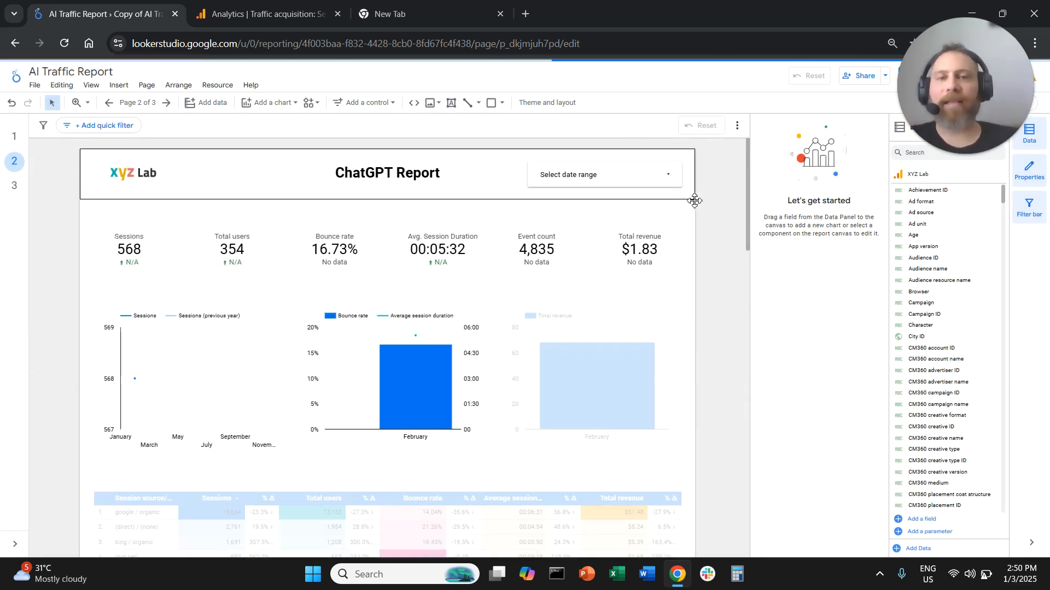
Set the ChatGPT page's date range control to Last year and deselect it
{"action": "left_click", "coordinate": [650, 184]}
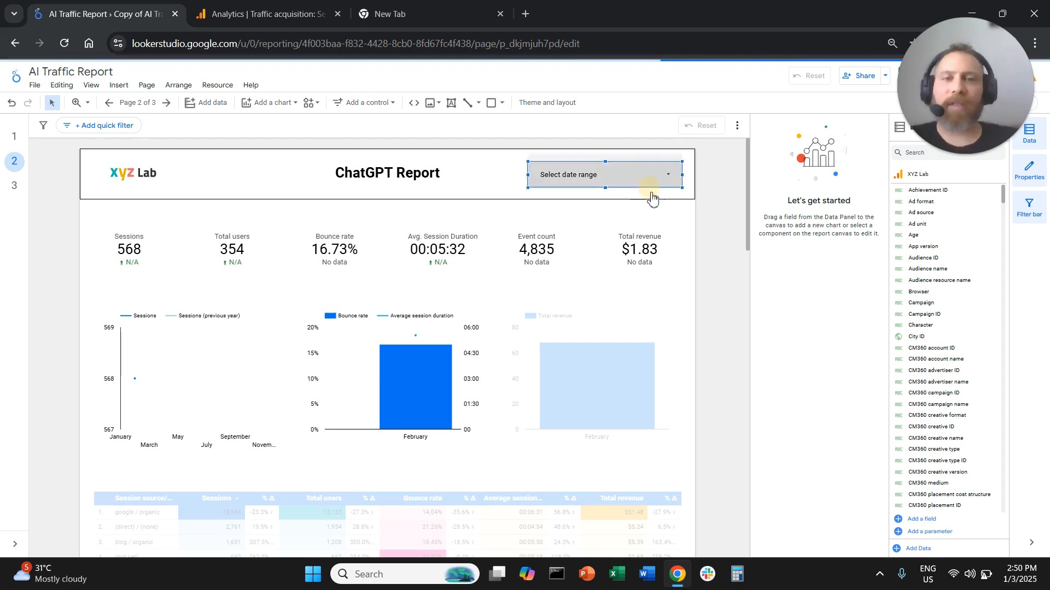
{"action": "left_click", "coordinate": [651, 180]}
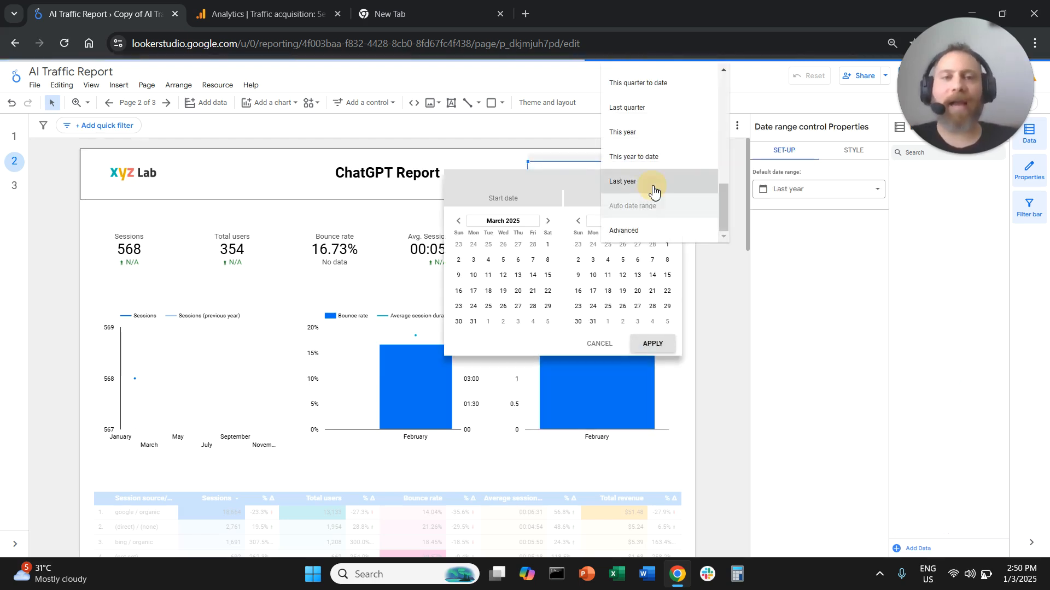
{"action": "left_click", "coordinate": [650, 183]}
{"action": "left_click", "coordinate": [661, 344]}
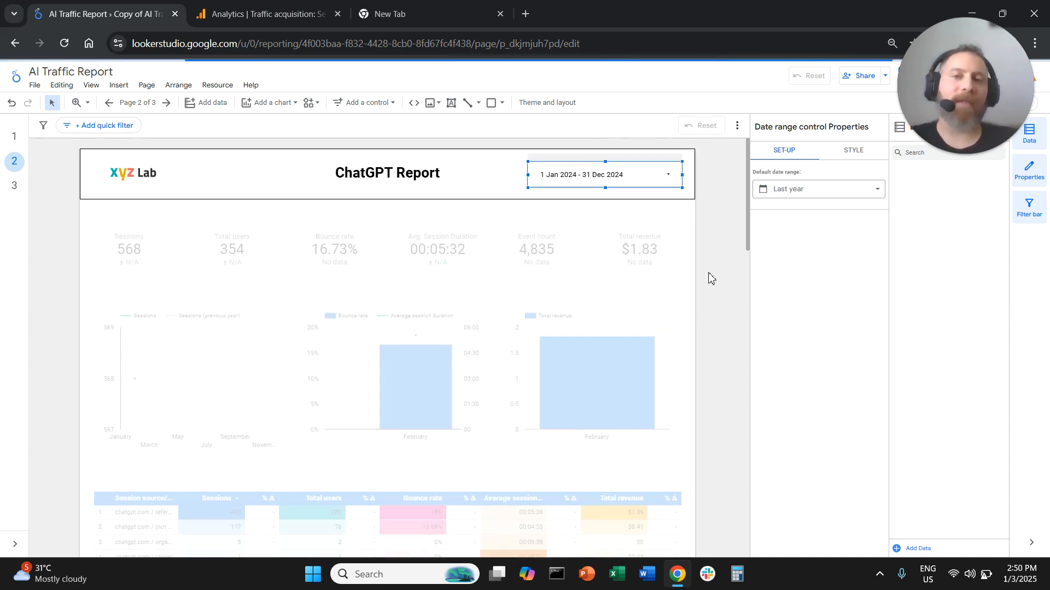
{"action": "left_click", "coordinate": [708, 278]}
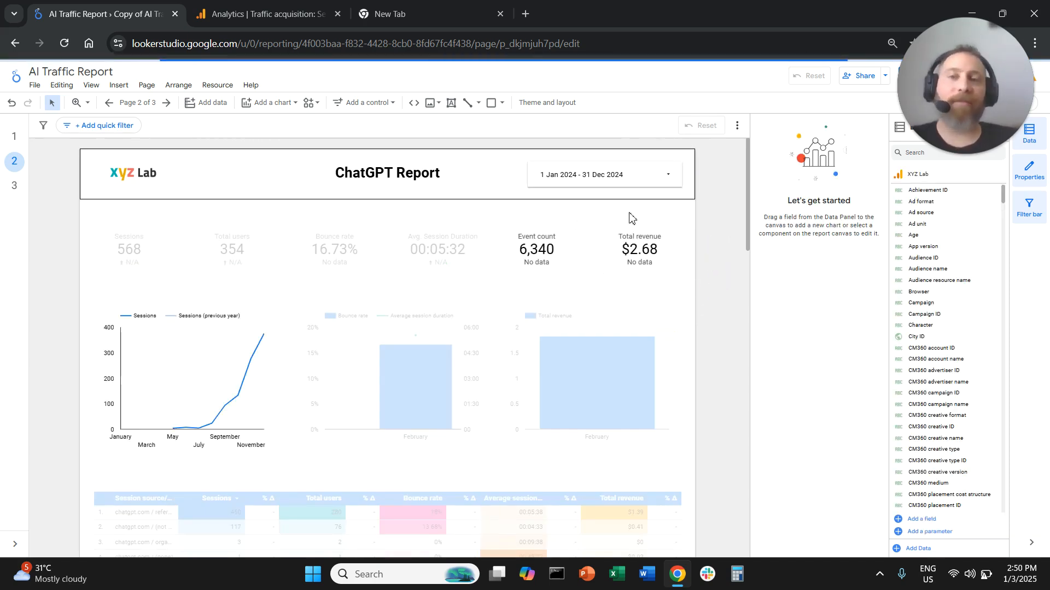
Show the report's page list and switch to AI Traffic Overview and back to ChatGPT to compare the two pages
{"action": "left_click", "coordinate": [137, 103]}
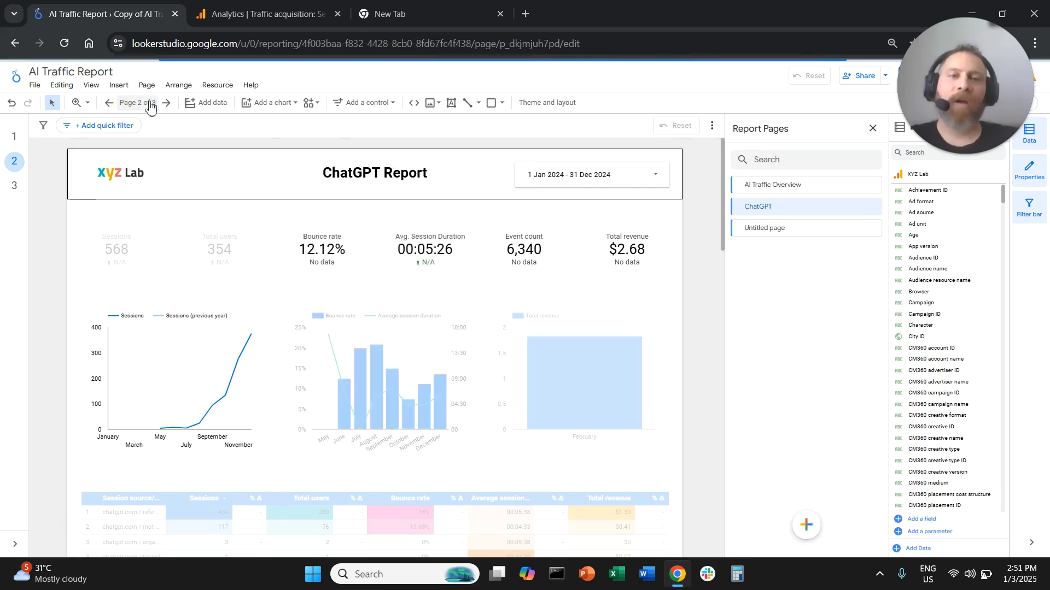
{"action": "left_click", "coordinate": [832, 188]}
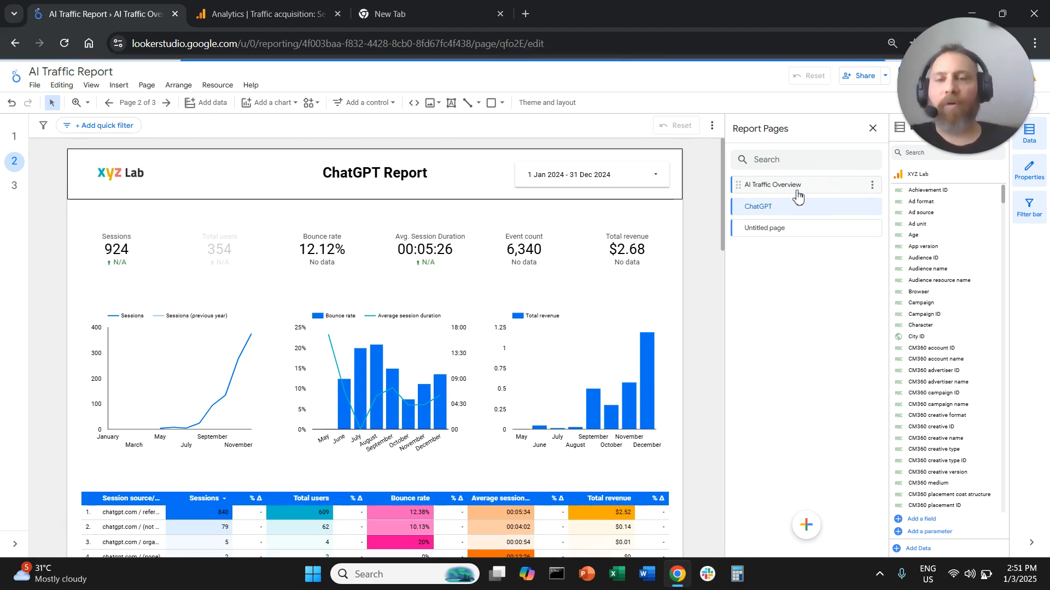
{"action": "left_click", "coordinate": [786, 215]}
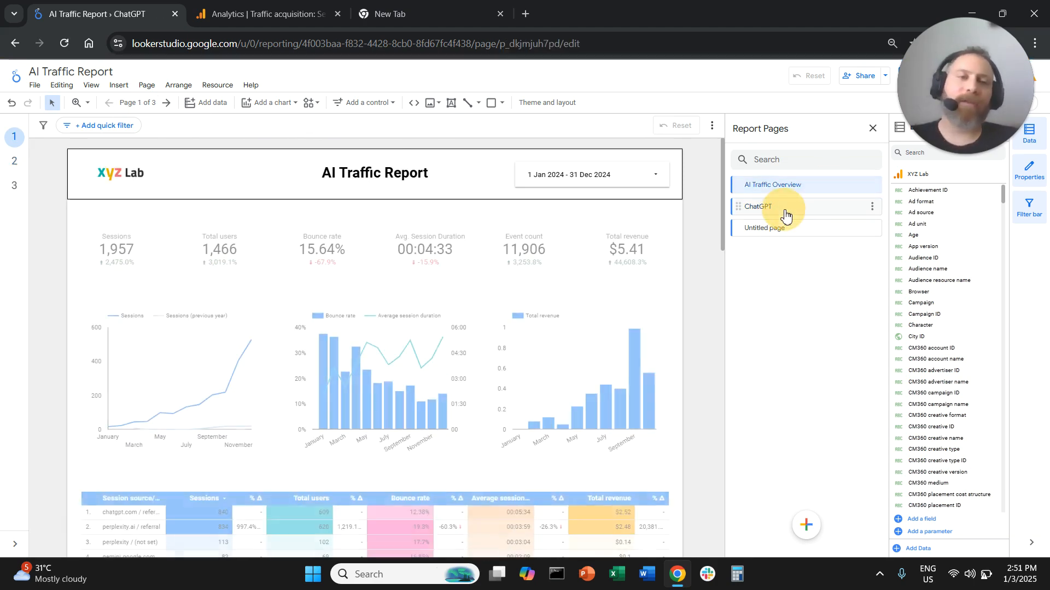